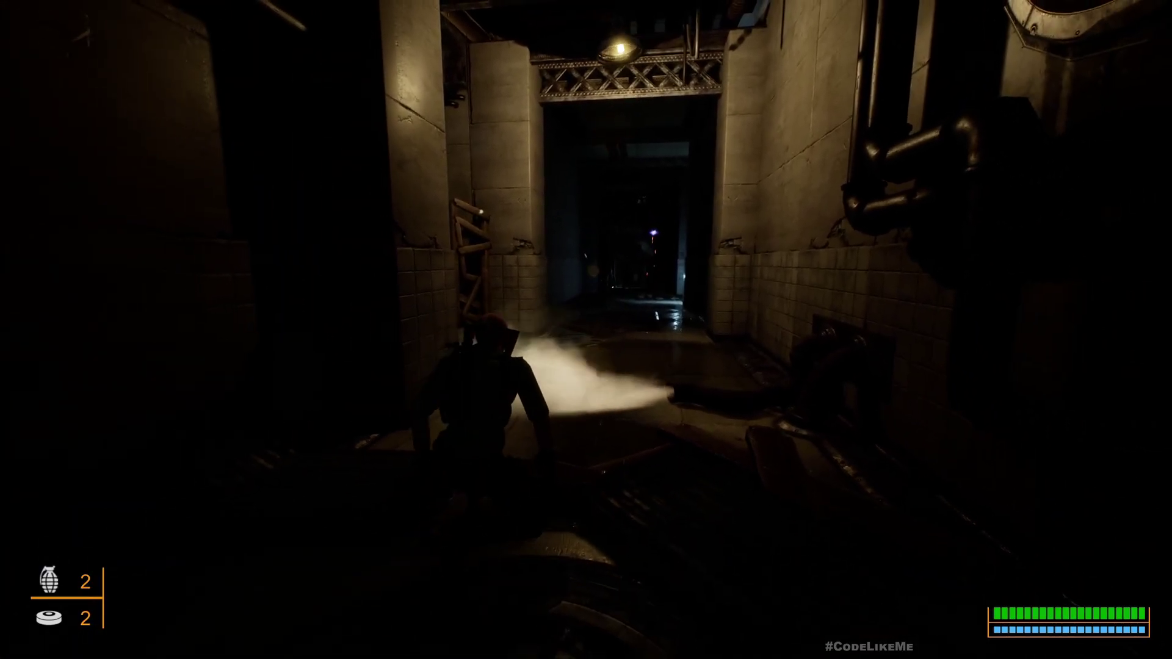
# Step: Playtest the thermal vision mode while moving through the tunnel and looking at the city through the binoculars
pyautogui.press('t')
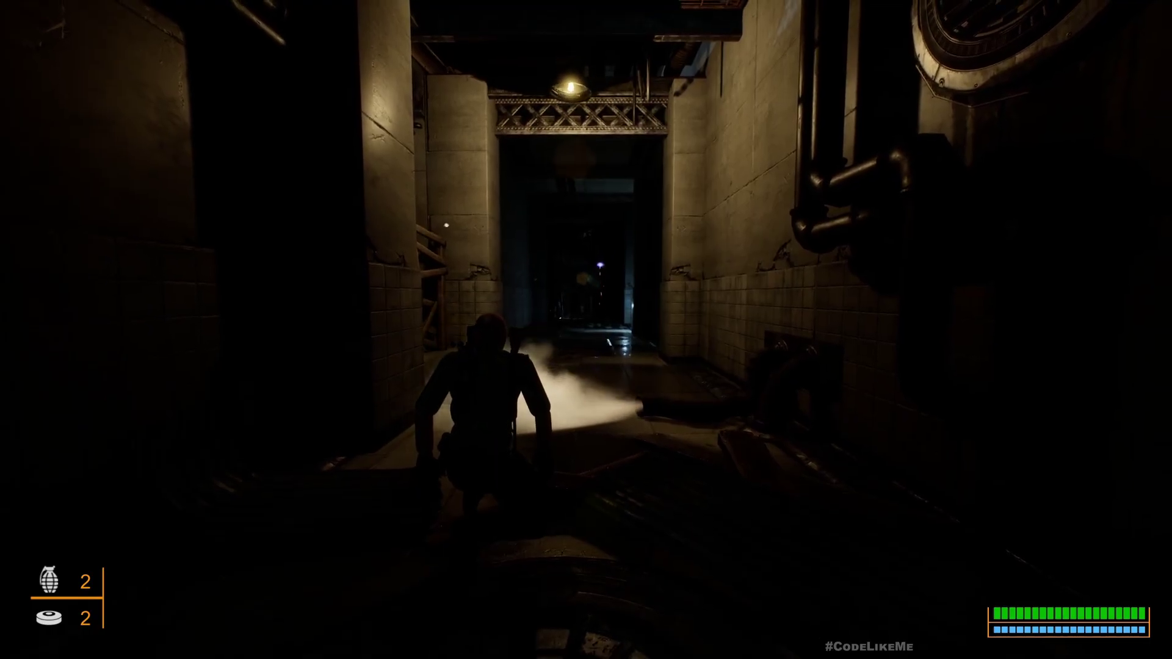
pyautogui.press('t')
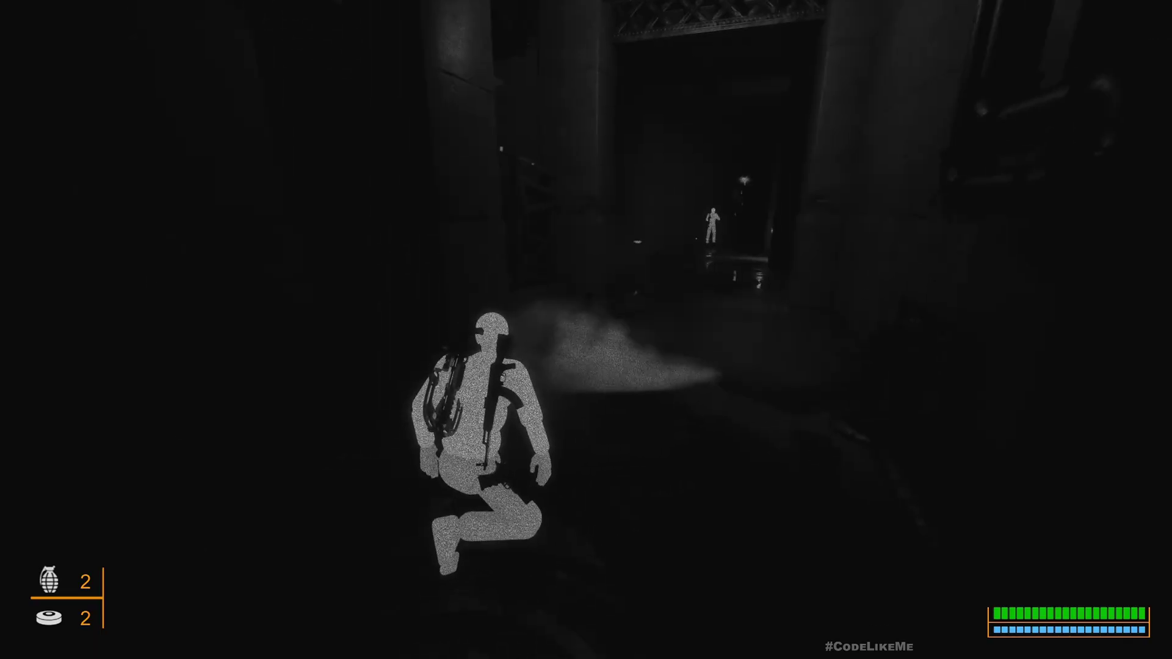
pyautogui.press('w')
pyautogui.press('w')
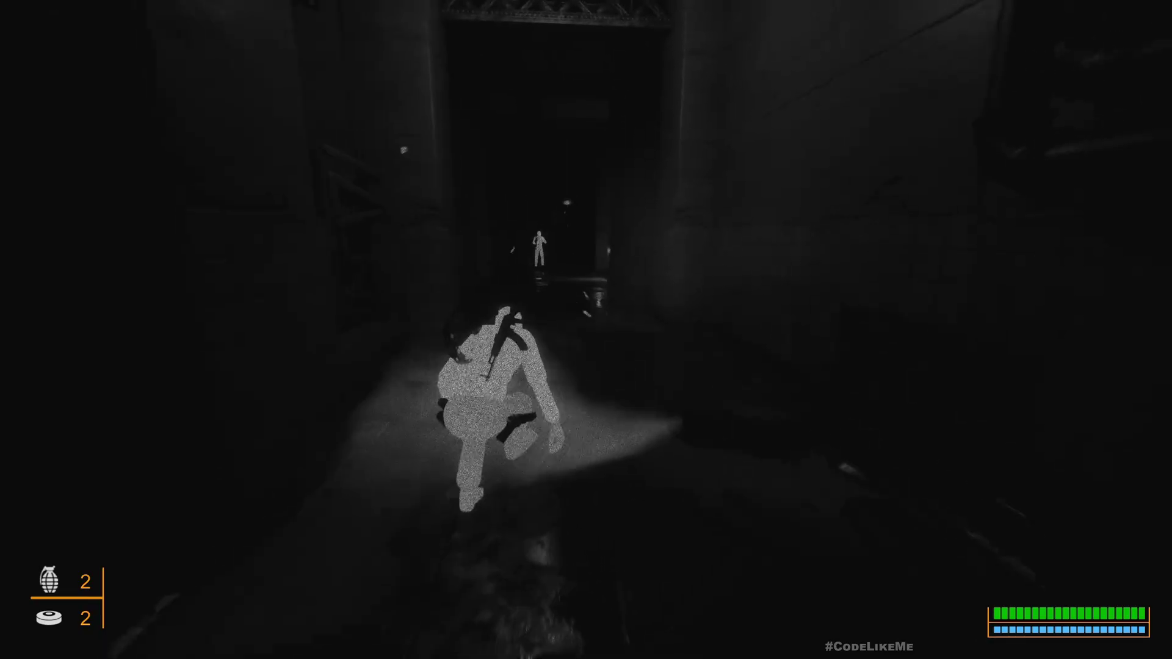
pyautogui.press('w')
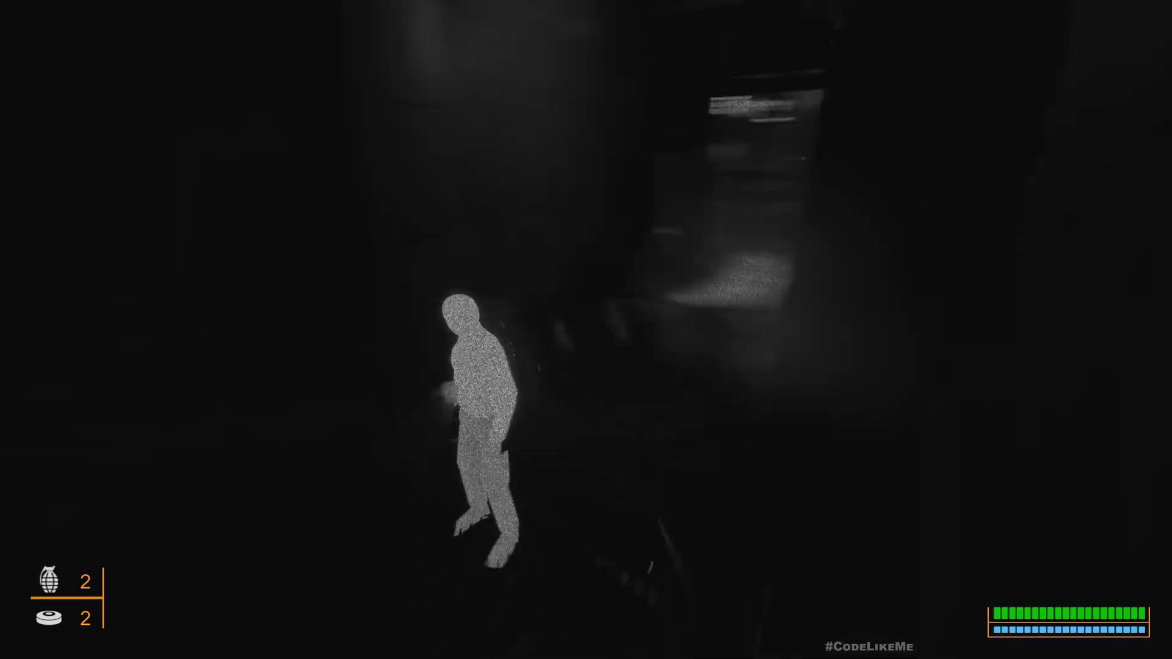
pyautogui.press('w')
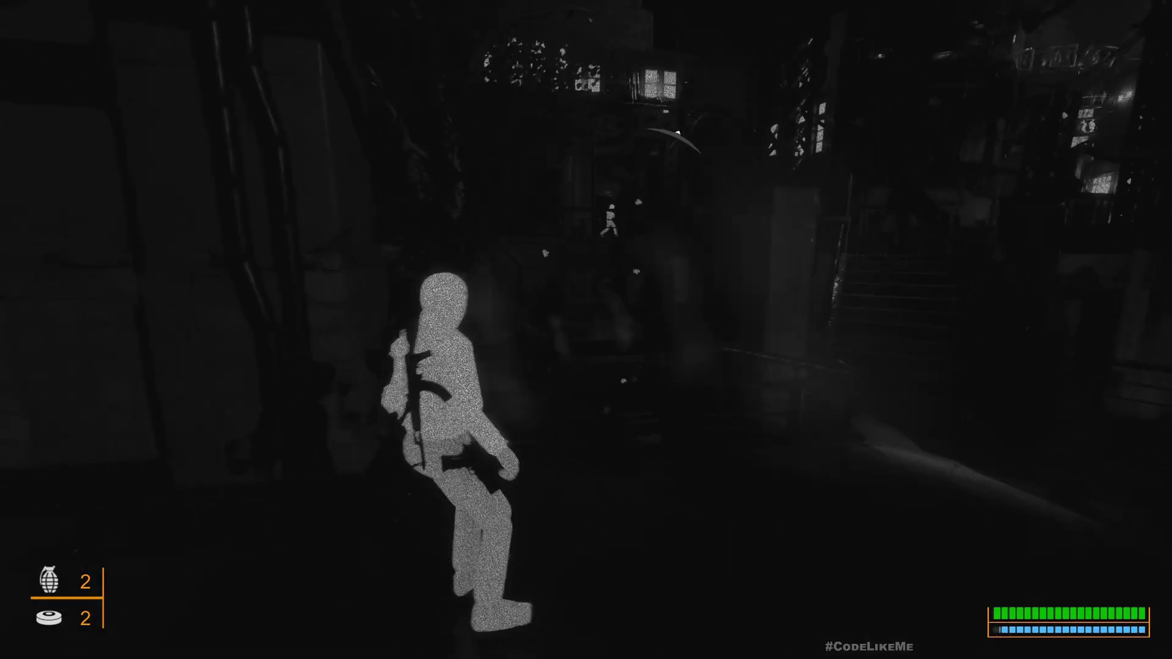
pyautogui.press('c')
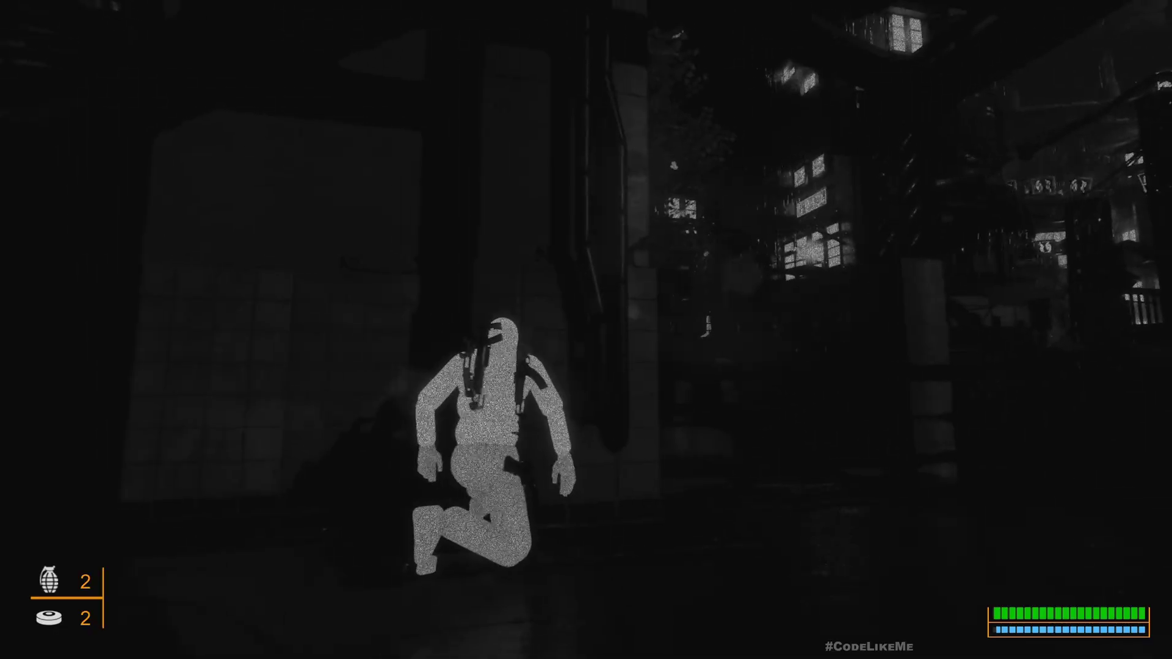
pyautogui.press('s')
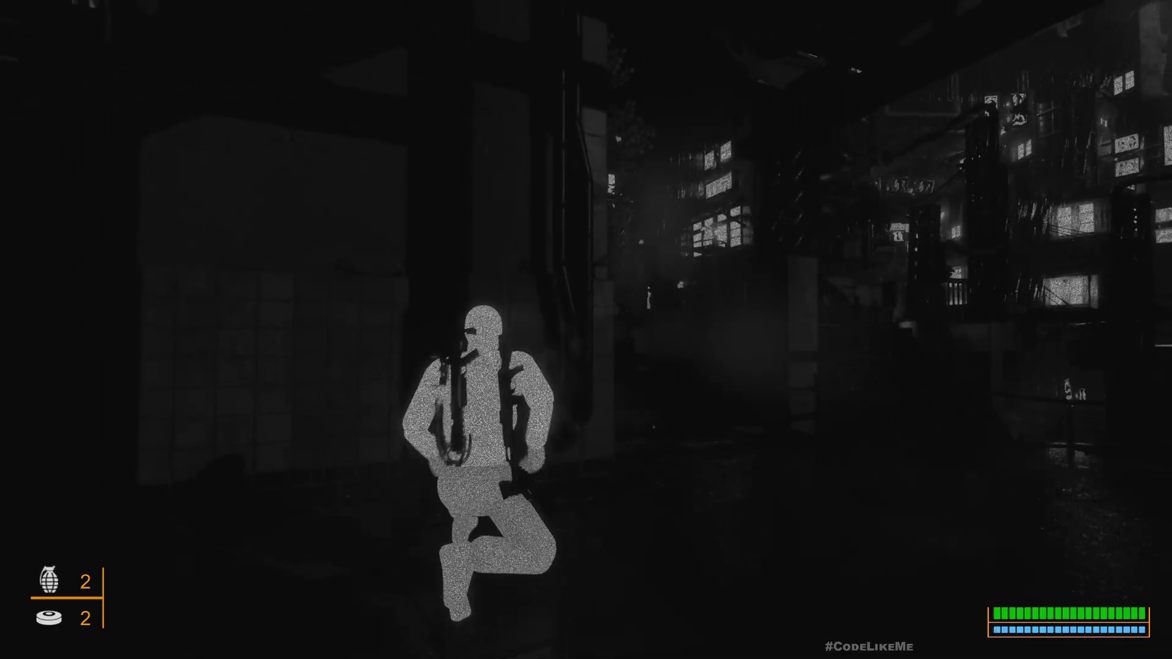
pyautogui.press('1')
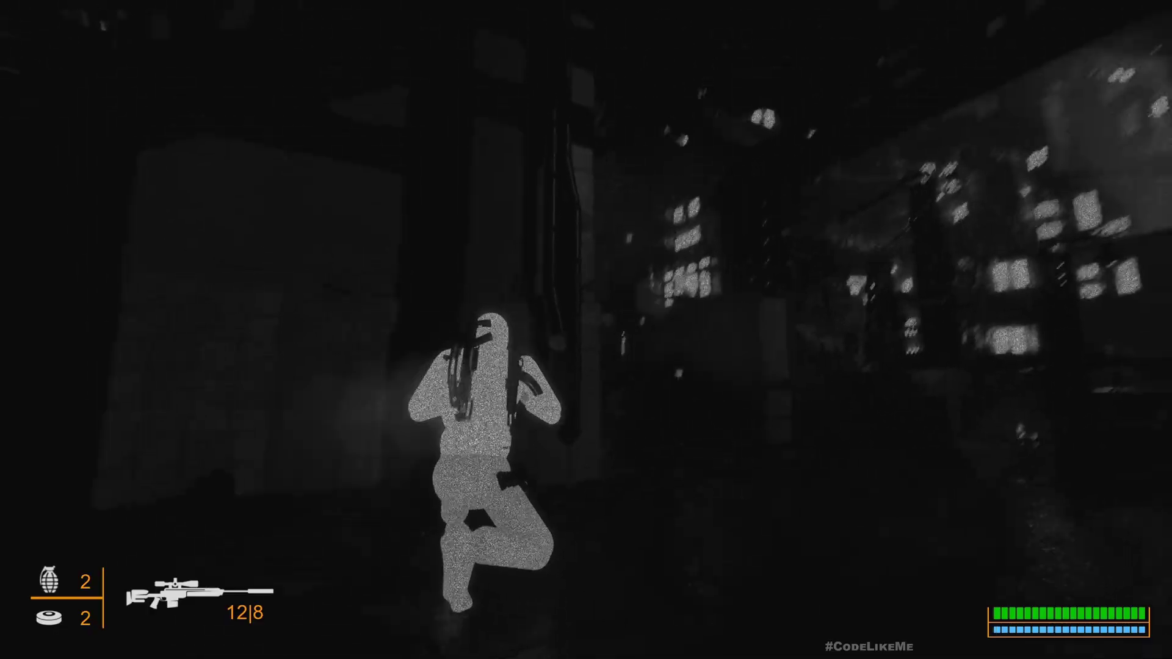
pyautogui.rightClick(586, 329)
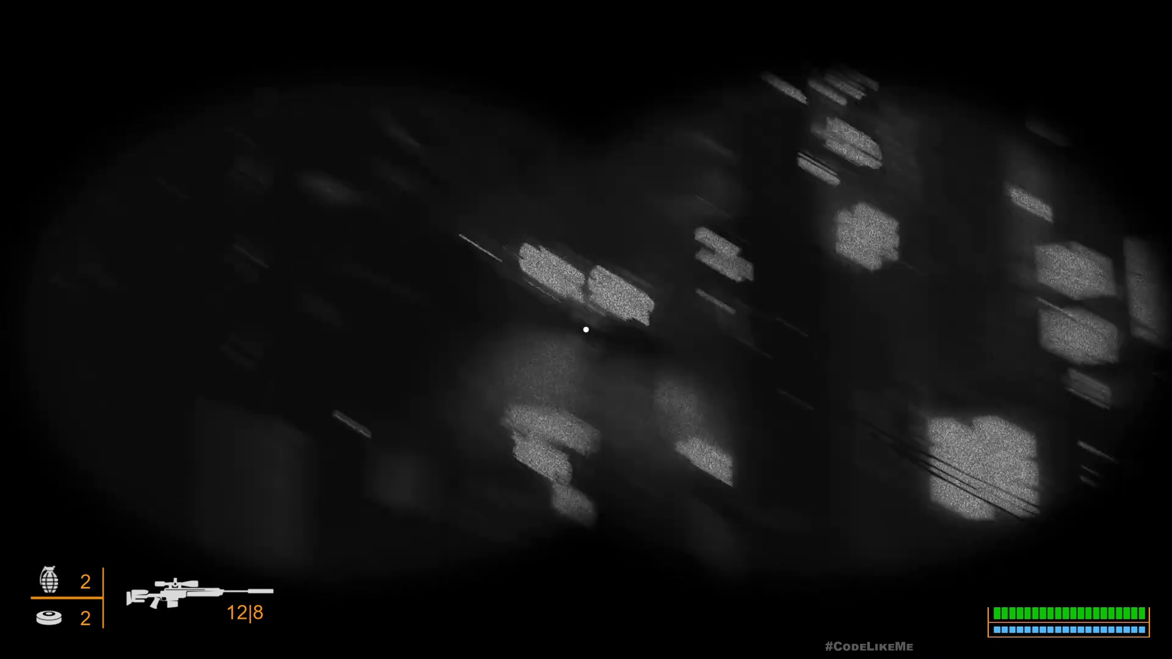
pyautogui.press('b')
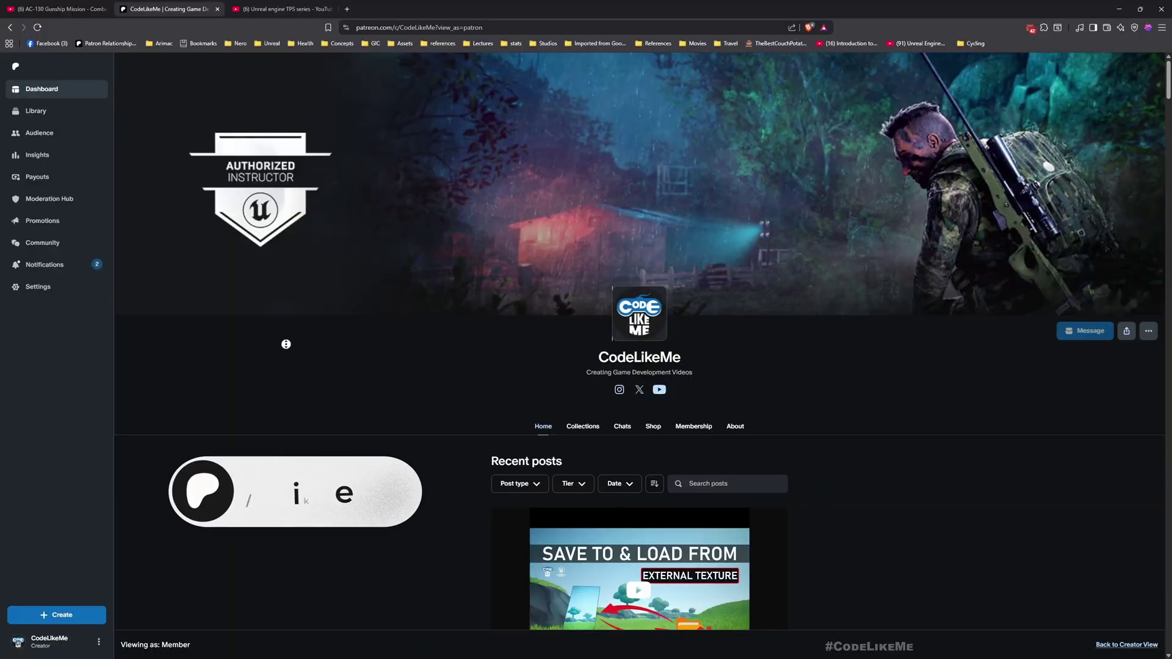
pyautogui.scroll(-6, 287, 353)
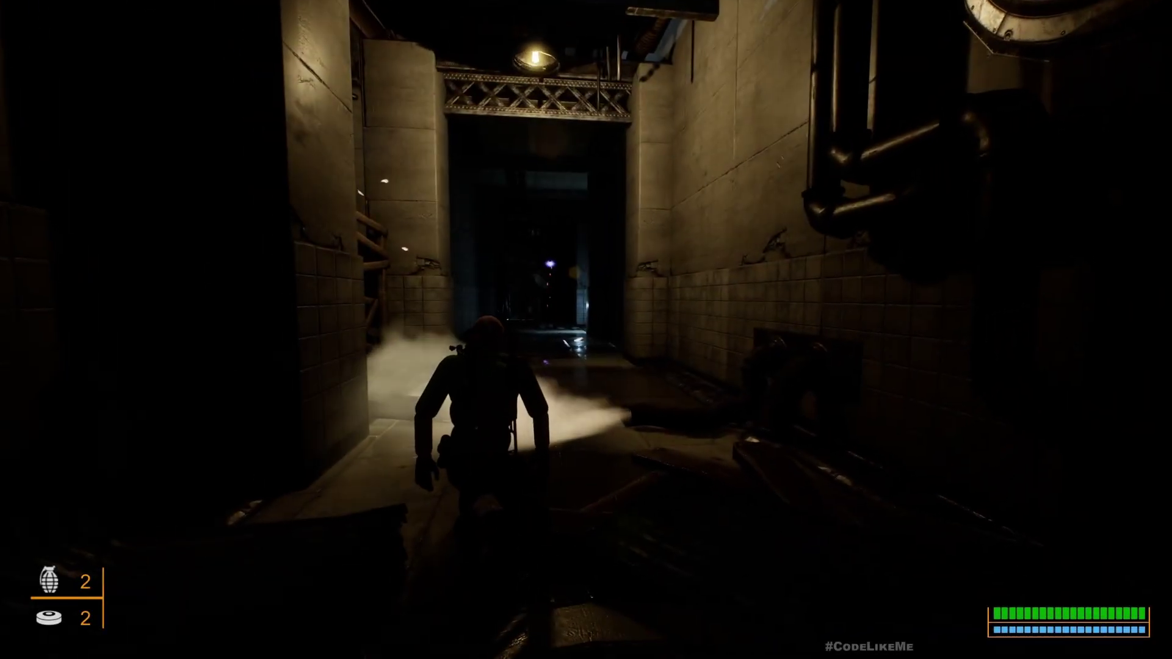
# Step: Playtest the night vision mode by toggling it on and off, both in normal view and through the zoomed binoculars
pyautogui.press('n')
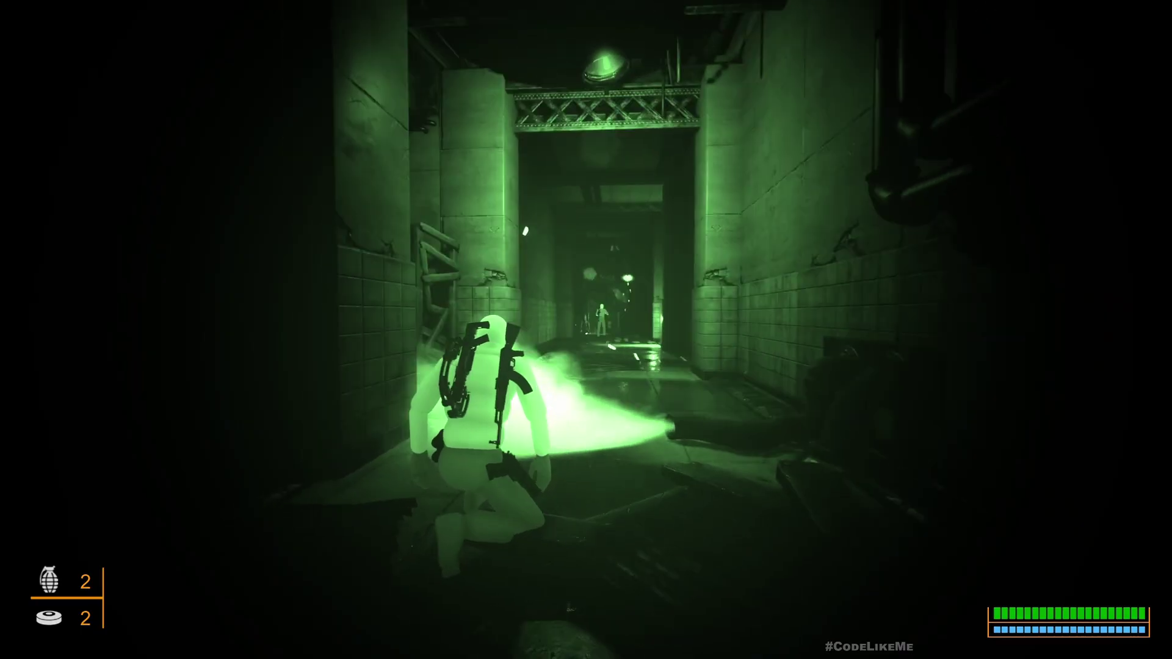
pyautogui.press('n')
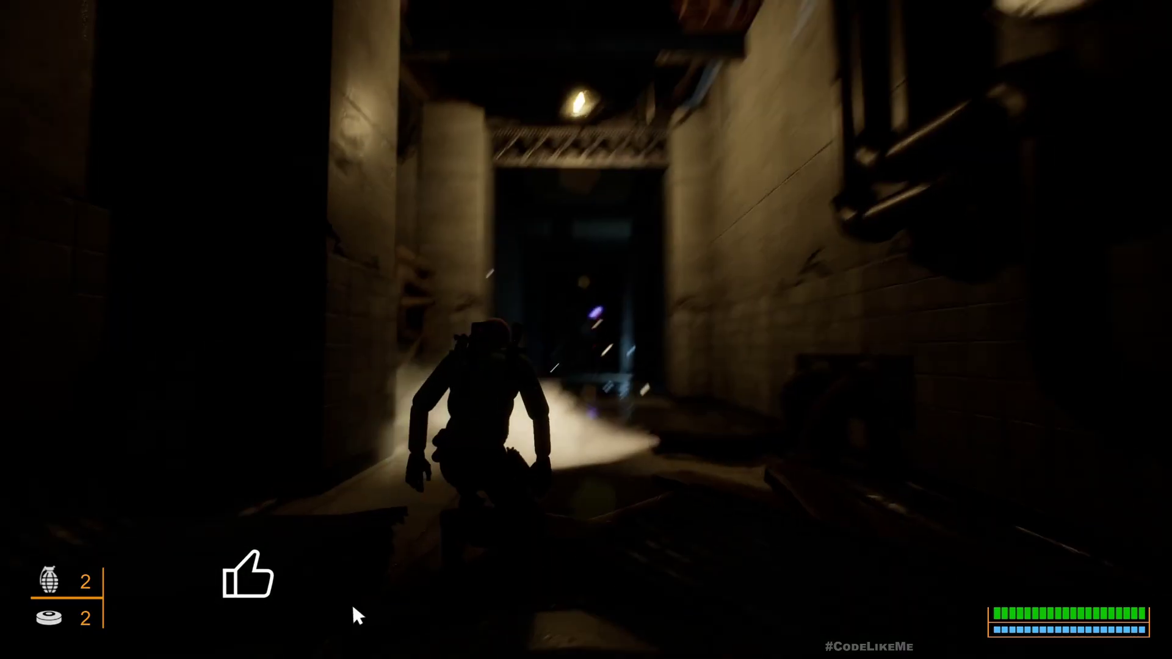
pyautogui.press('n')
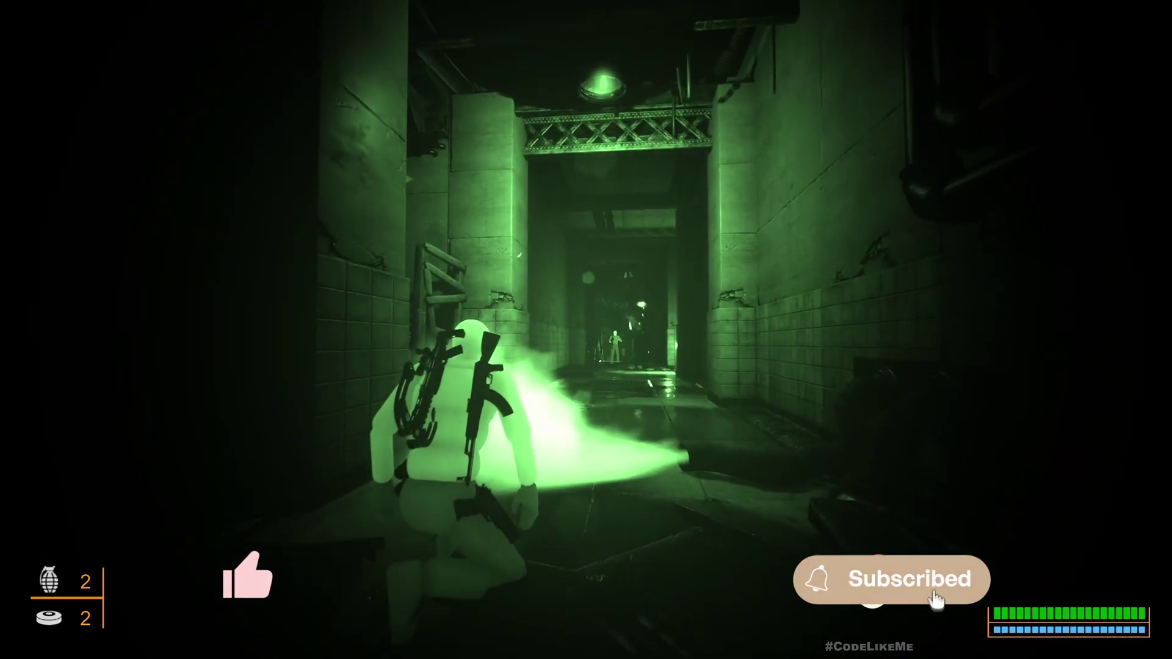
pyautogui.press('n')
pyautogui.press('n')
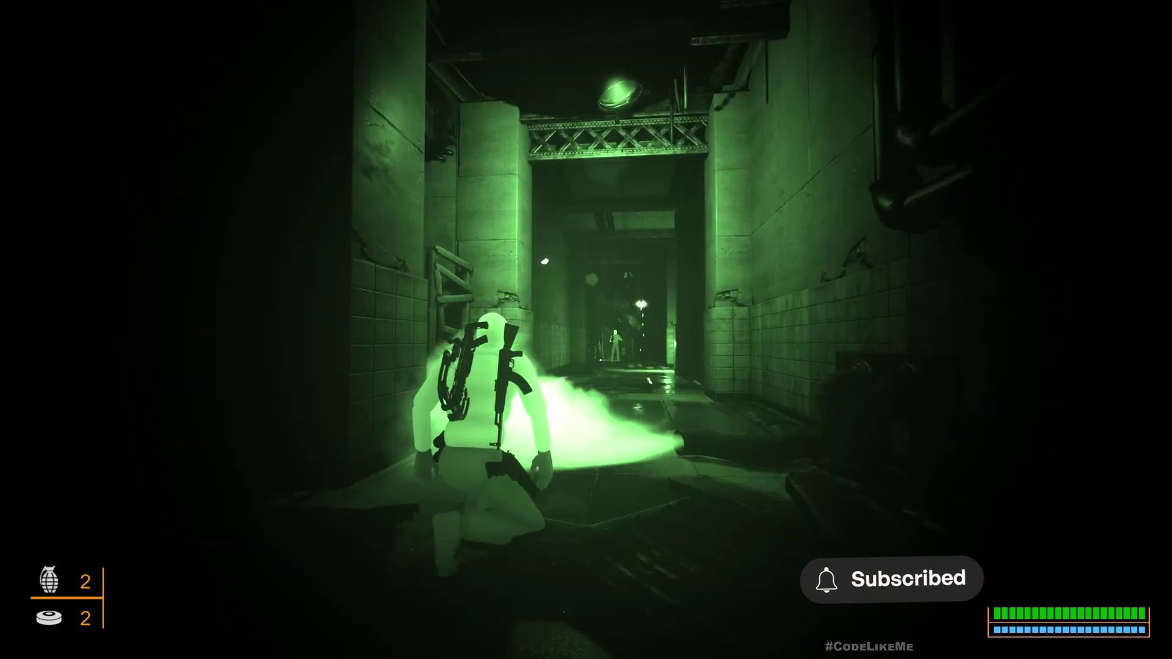
pyautogui.press('1')
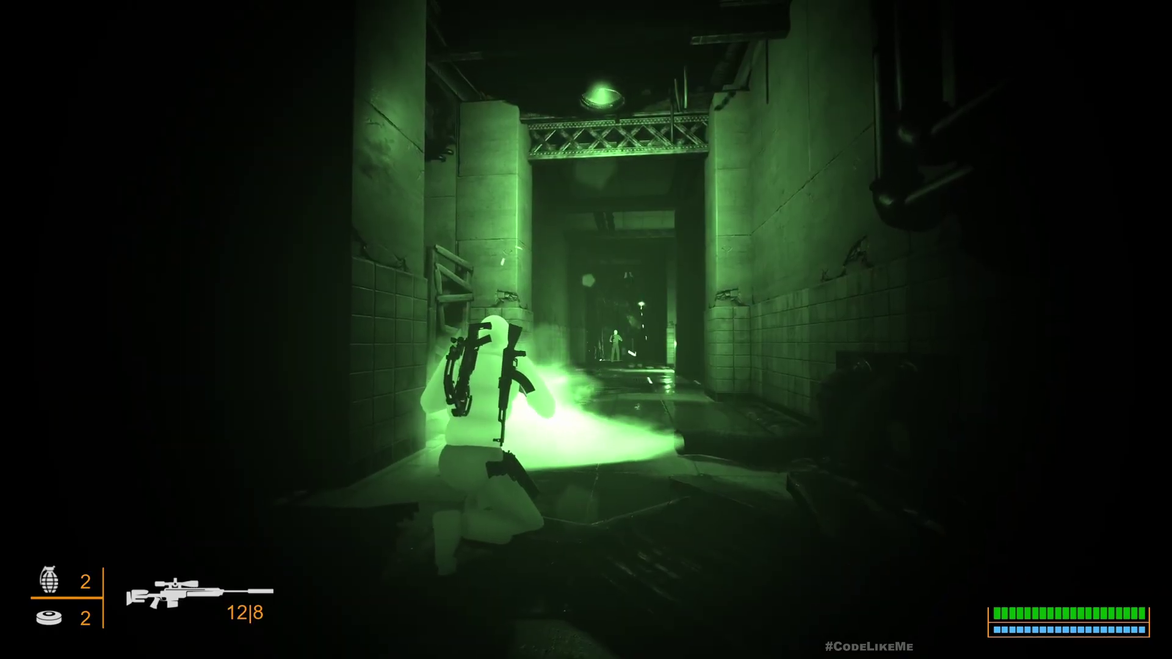
pyautogui.press('b')
pyautogui.scroll(5, 586, 330)
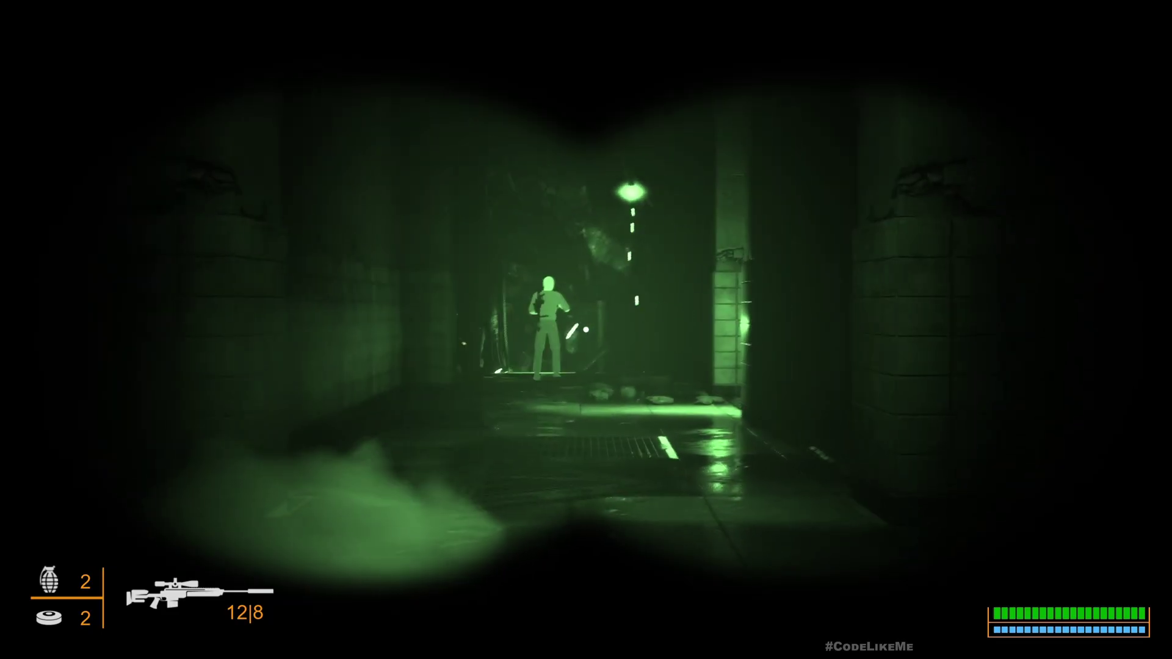
pyautogui.press('n')
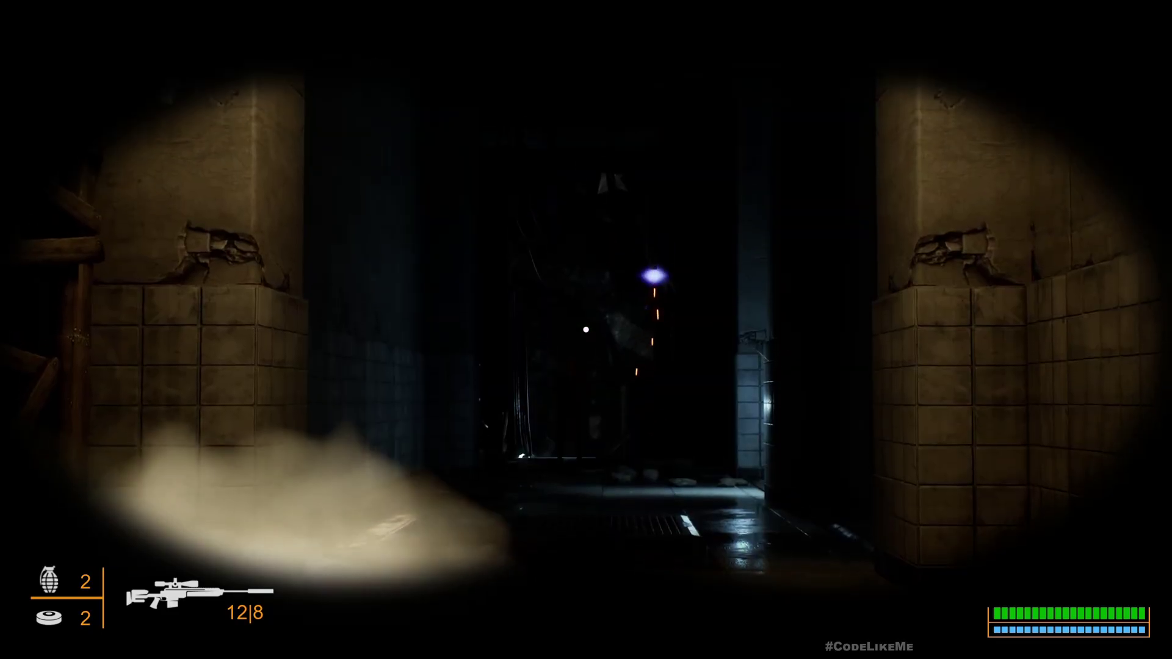
pyautogui.moveTo(587, 330); pyautogui.dragTo(586, 329, button='right')
pyautogui.press('n')
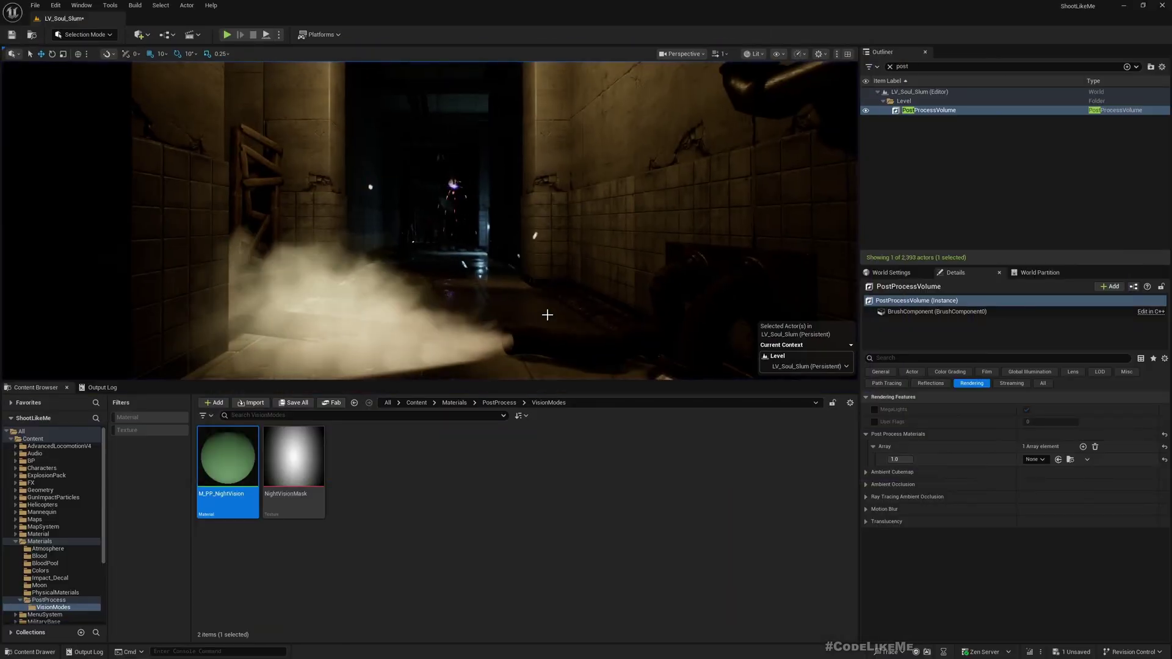
pyautogui.moveTo(547, 315); pyautogui.dragTo(547, 315, button='right')
pyautogui.press('s')
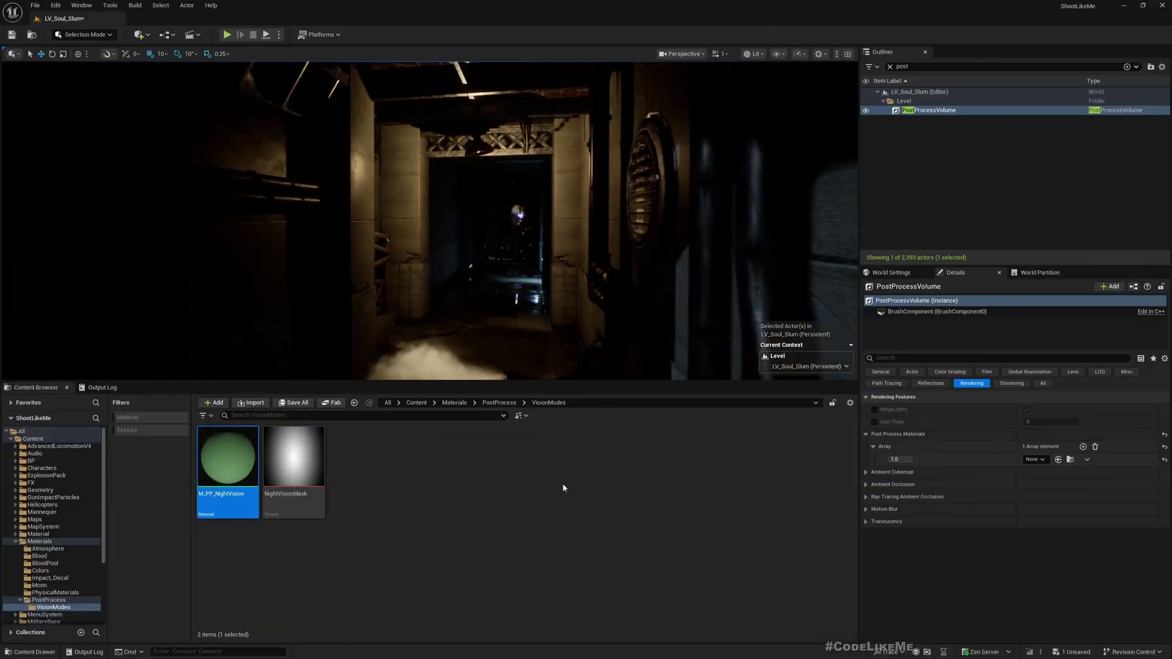
pyautogui.click(506, 465)
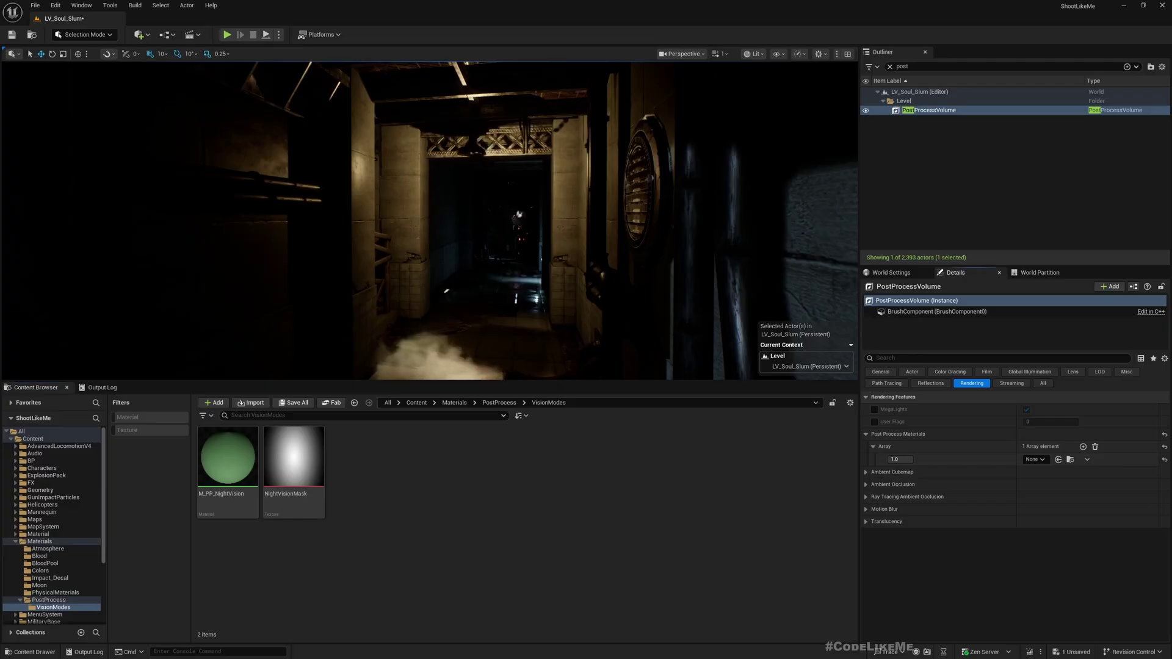
pyautogui.rightClick(415, 475)
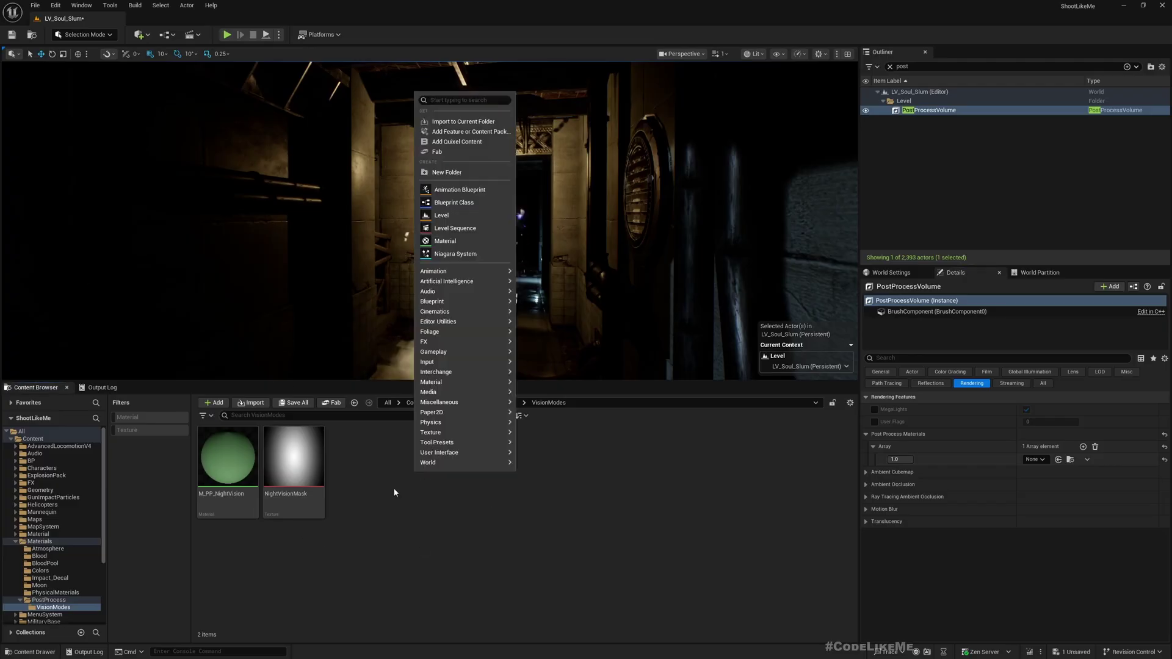
pyautogui.click(384, 506)
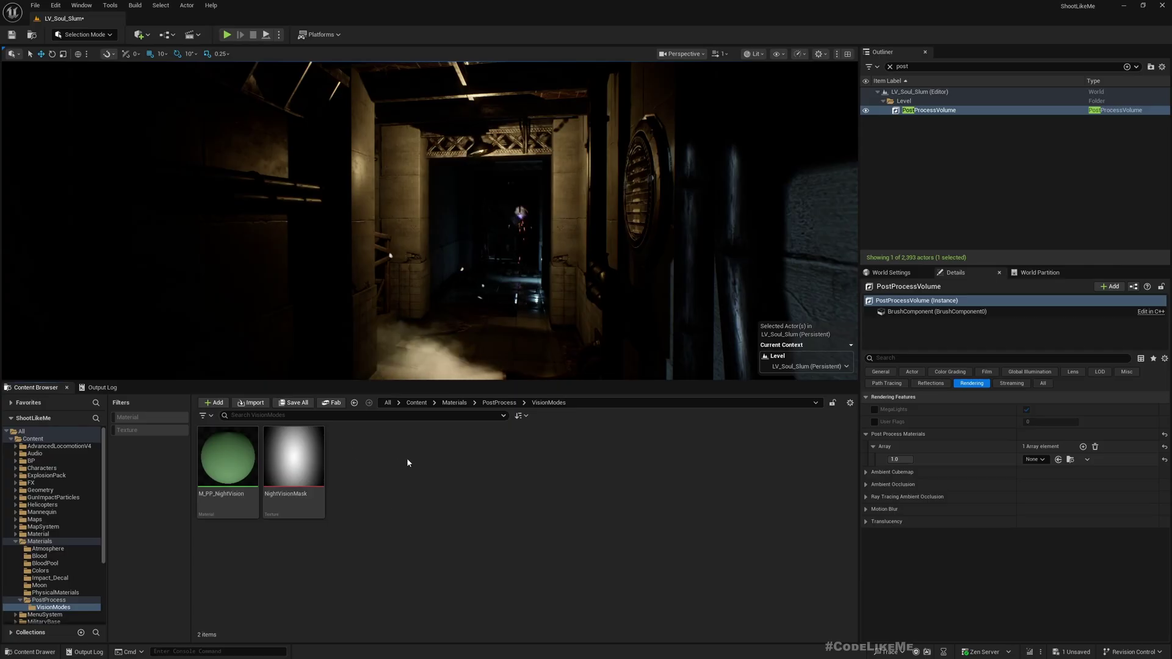
# Step: Create a new material named M_PP_ThermalVision in the VisionModes folder
pyautogui.rightClick(407, 484)
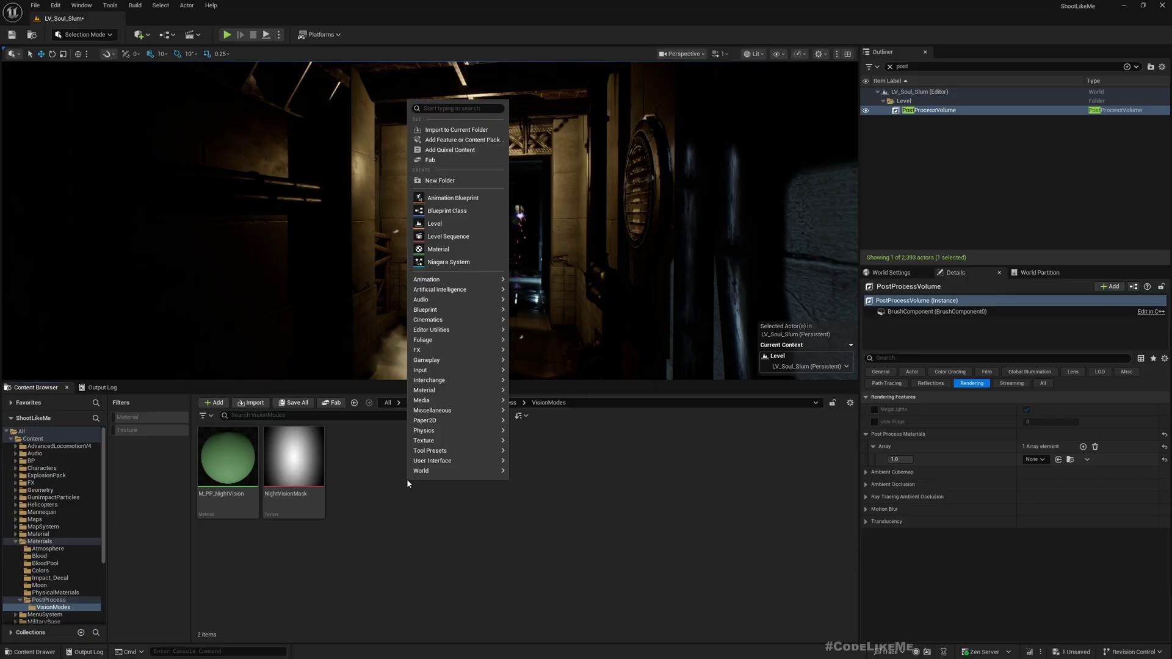
pyautogui.click(439, 249)
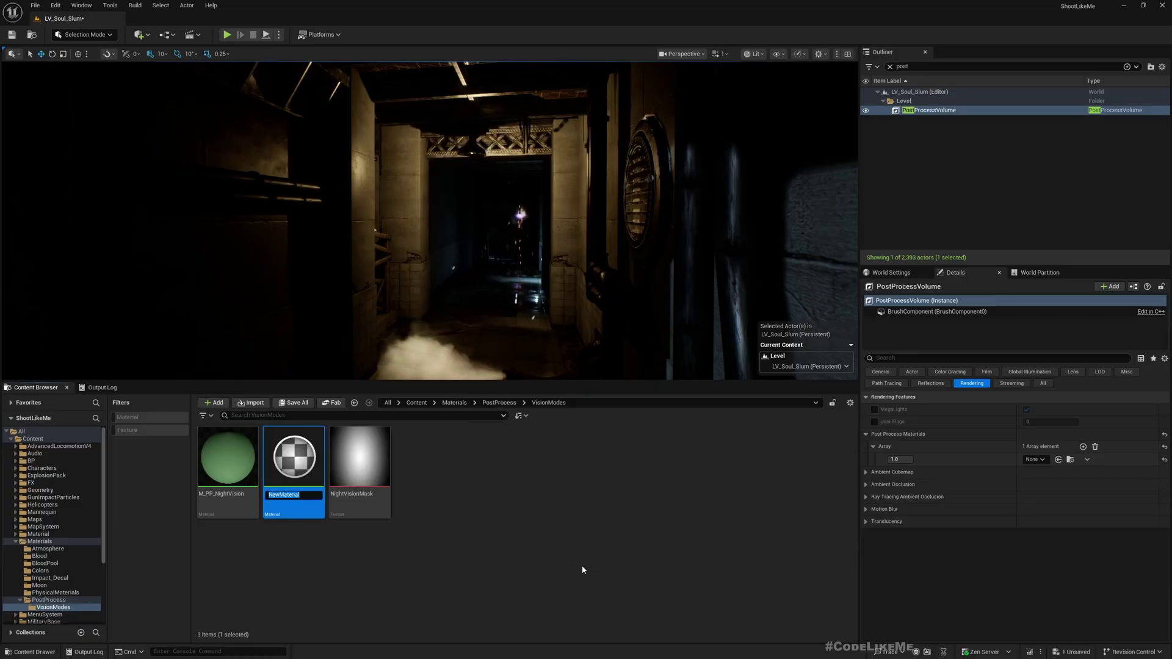
pyautogui.write('M_PP')
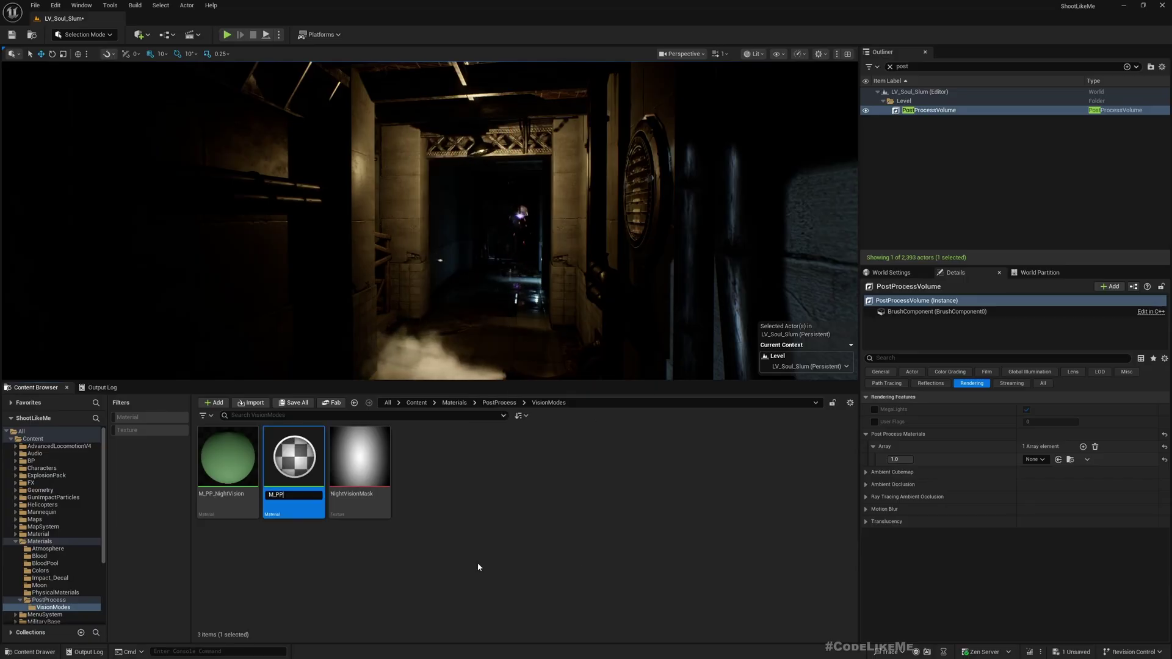
pyautogui.write('_Thermal')
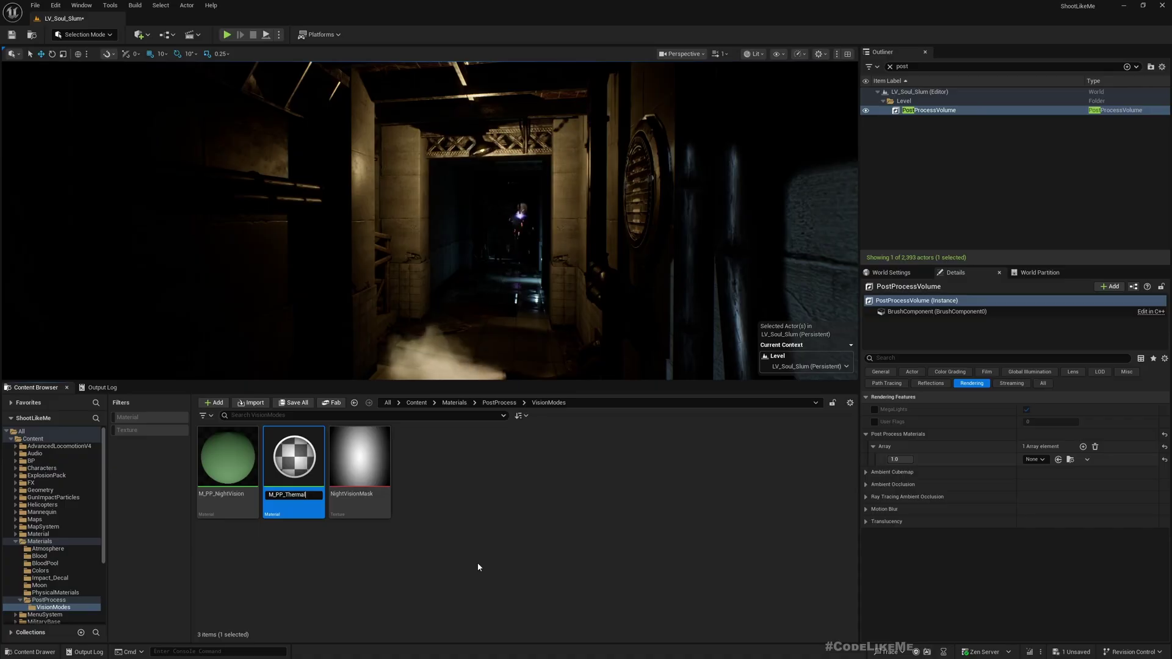
pyautogui.write('Vision')
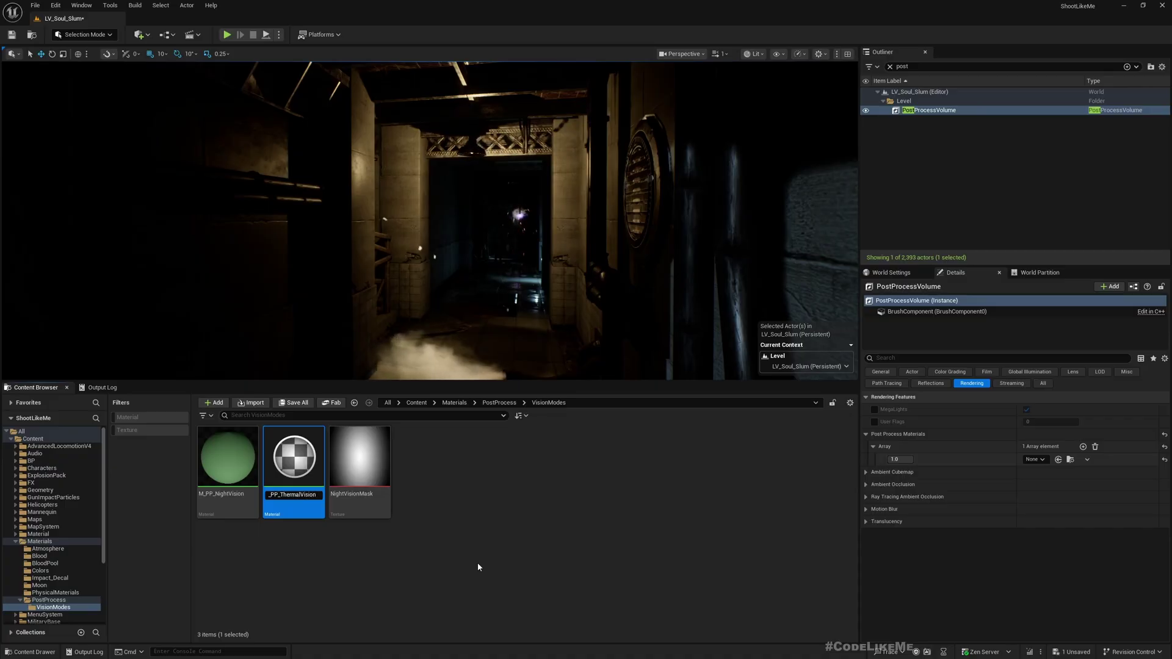
pyautogui.press('Return')
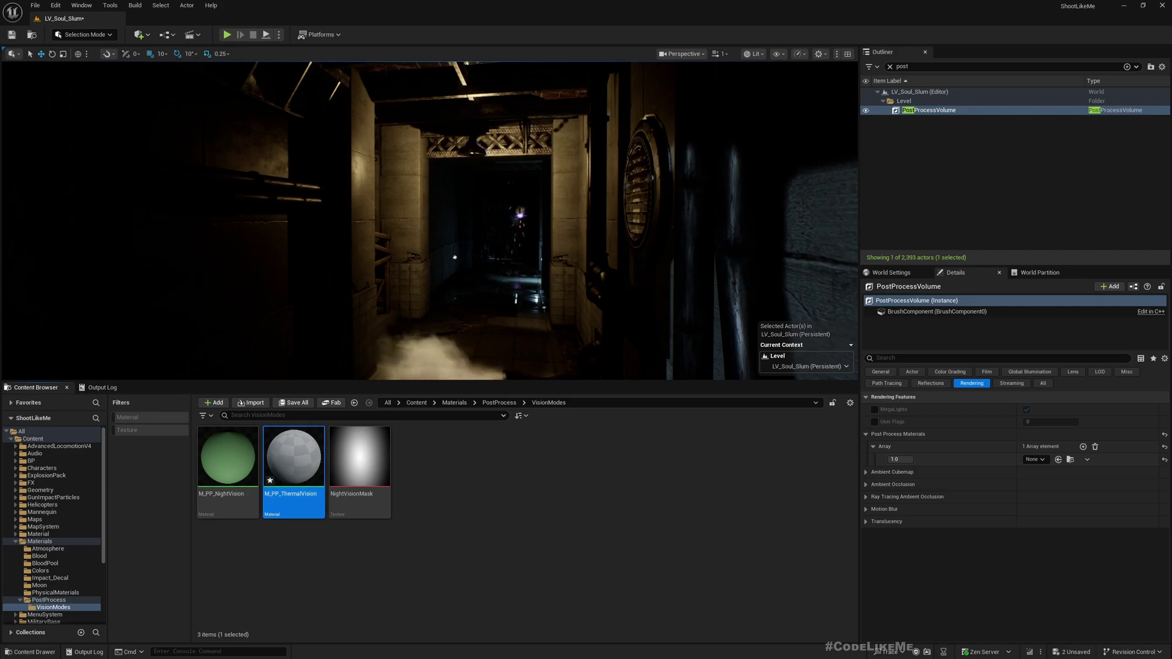
# Step: Open M_PP_ThermalVision for editing and set its material domain to Post Process
pyautogui.moveTo(168, 262); pyautogui.dragTo(207, 19)
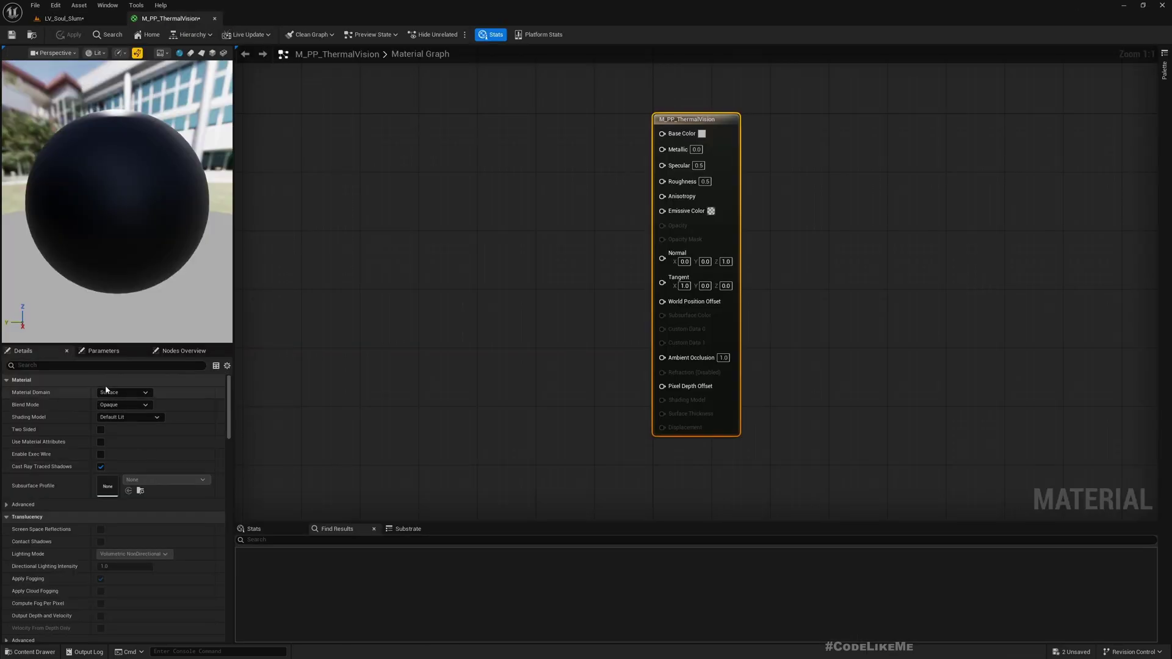
pyautogui.click(124, 393)
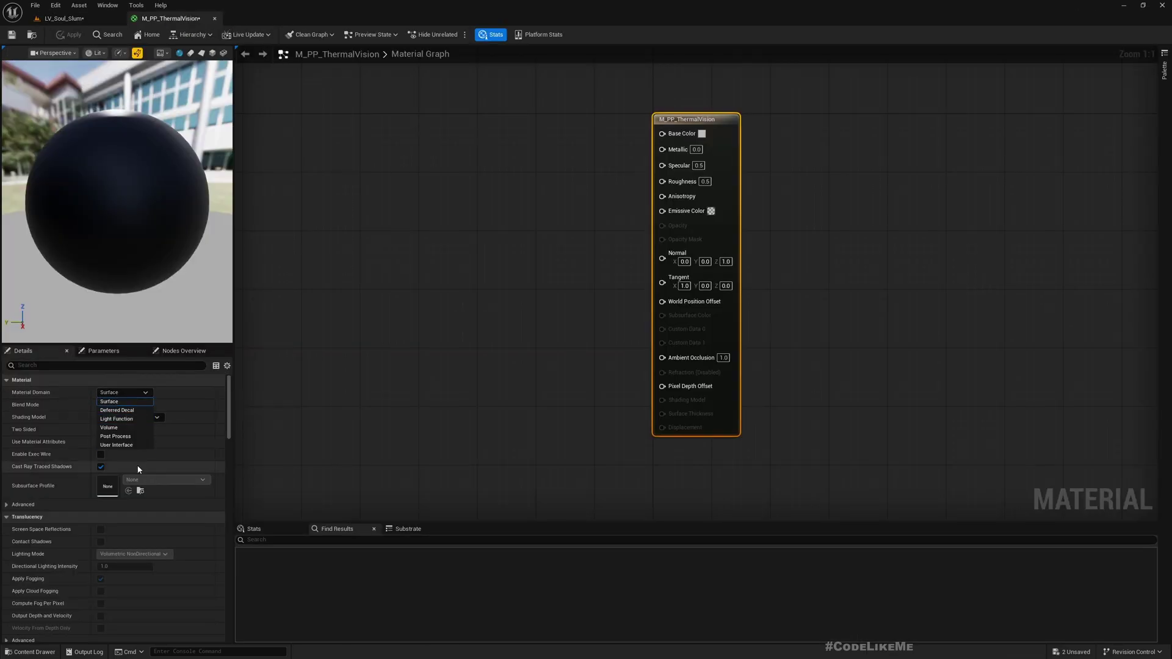
pyautogui.click(115, 436)
# Step: Add a SceneTexture node to the material graph and set its scene texture ID to PostProcessInput0
pyautogui.moveTo(354, 216); pyautogui.dragTo(482, 274, button='right')
pyautogui.rightClick(373, 235)
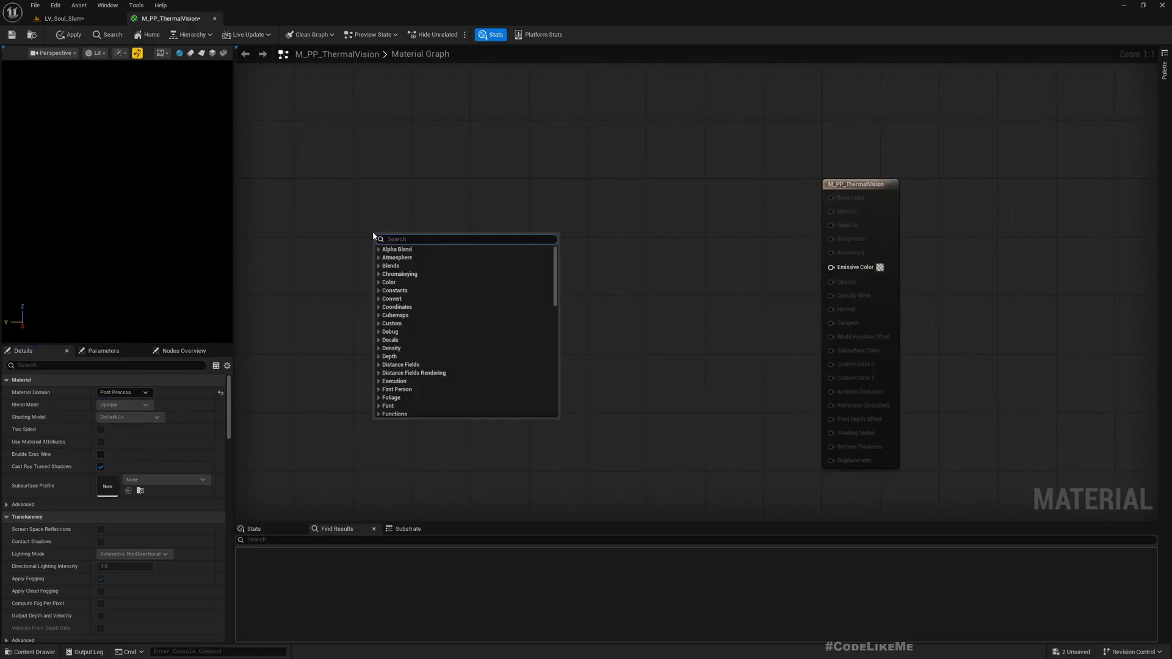
pyautogui.write('scene tex')
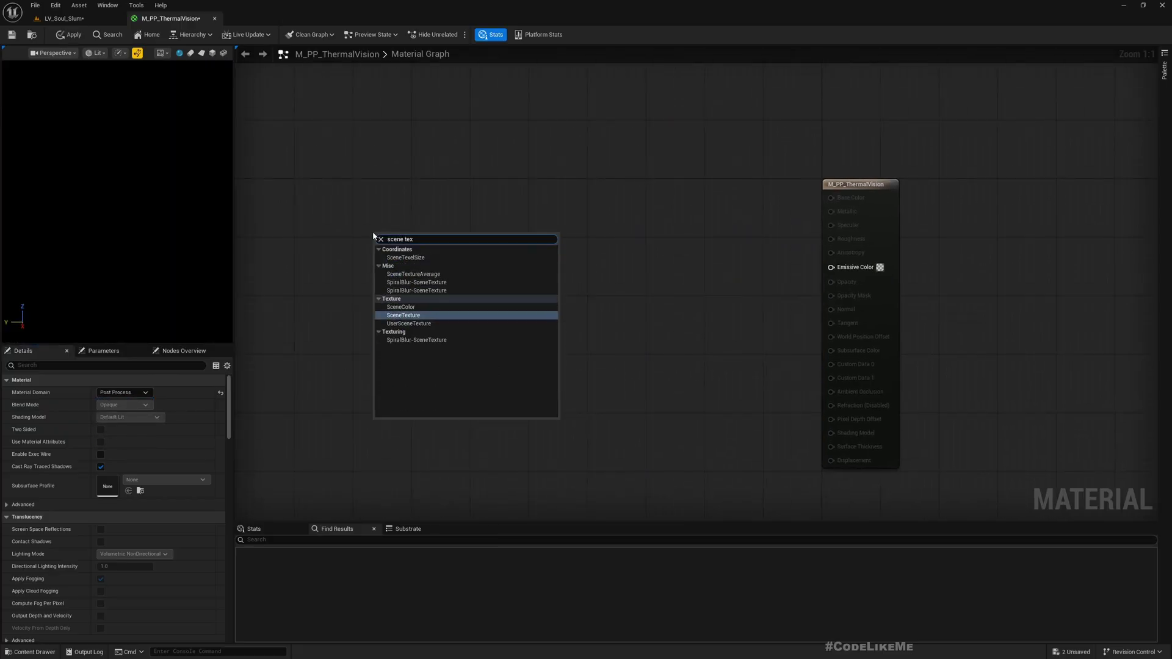
pyautogui.press('Return')
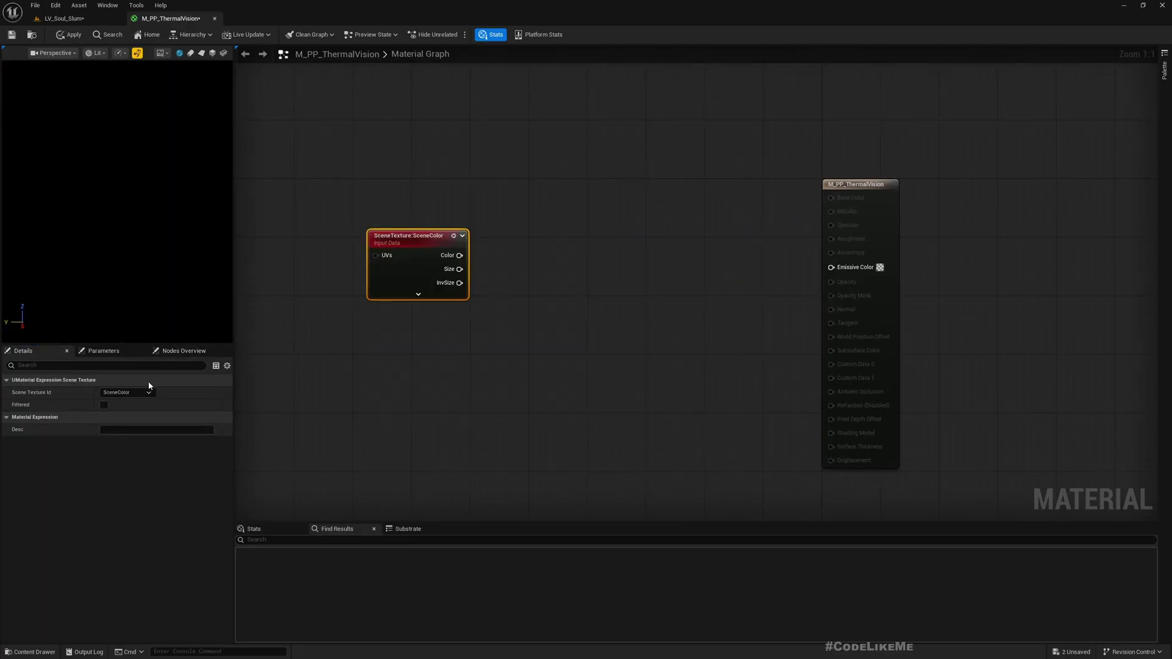
pyautogui.click(126, 393)
pyautogui.click(139, 534)
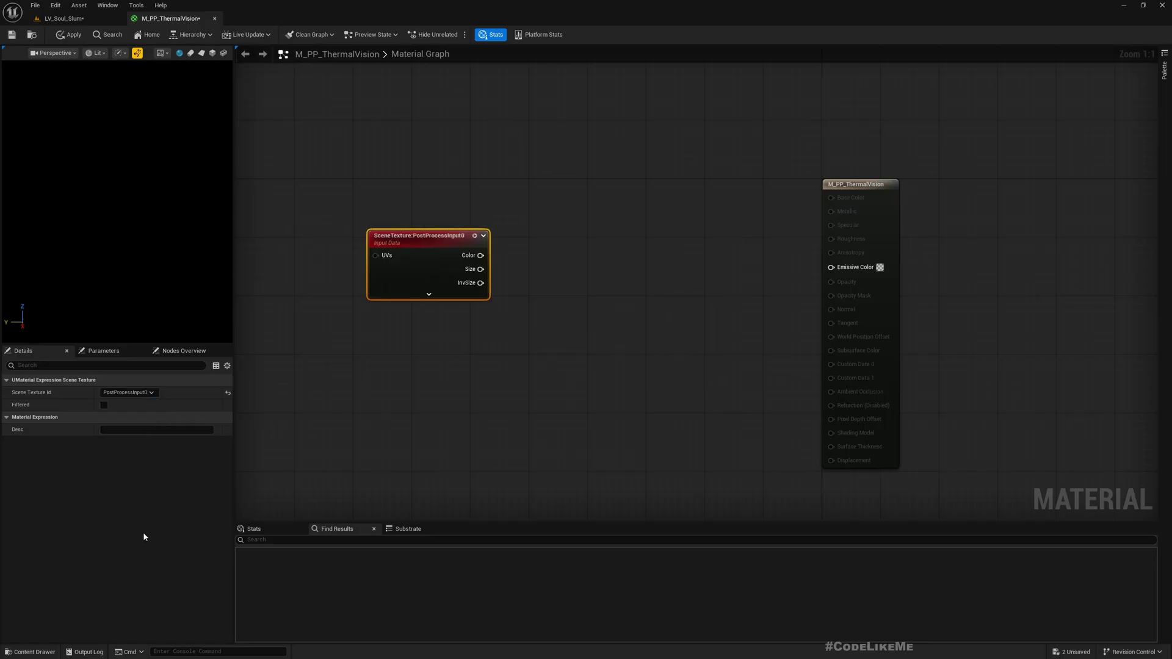
# Step: Route the SceneTexture color through a new Desaturation node into Emissive Color and apply the material
pyautogui.moveTo(538, 261); pyautogui.dragTo(849, 274)
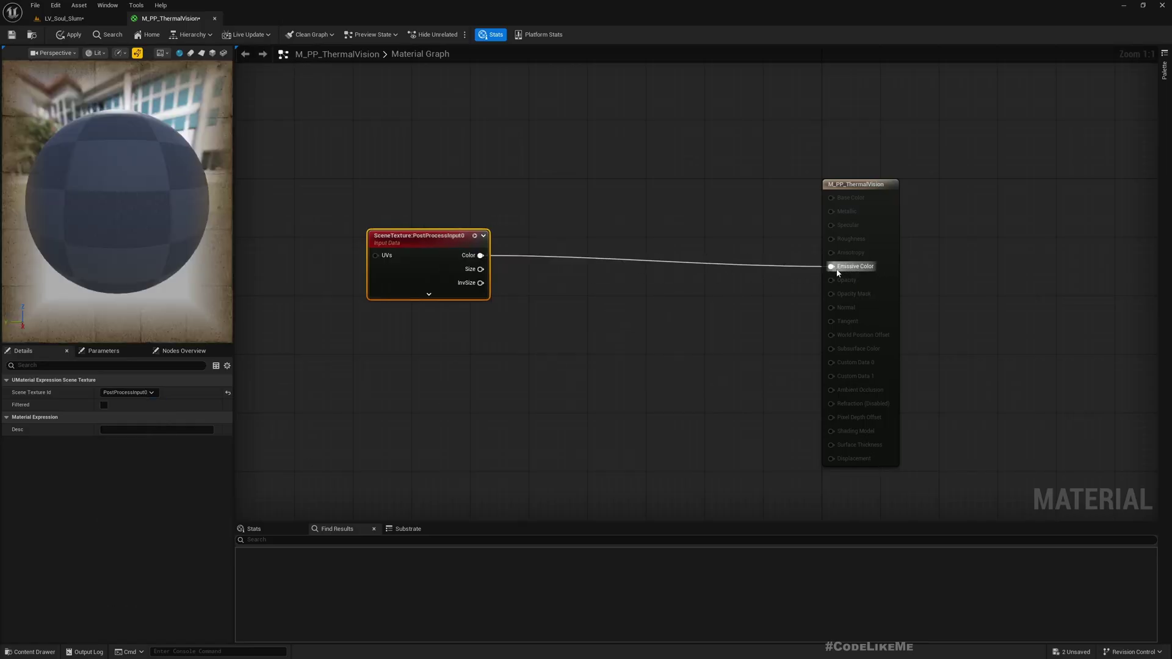
pyautogui.moveTo(416, 248); pyautogui.dragTo(545, 271)
pyautogui.write('dest')
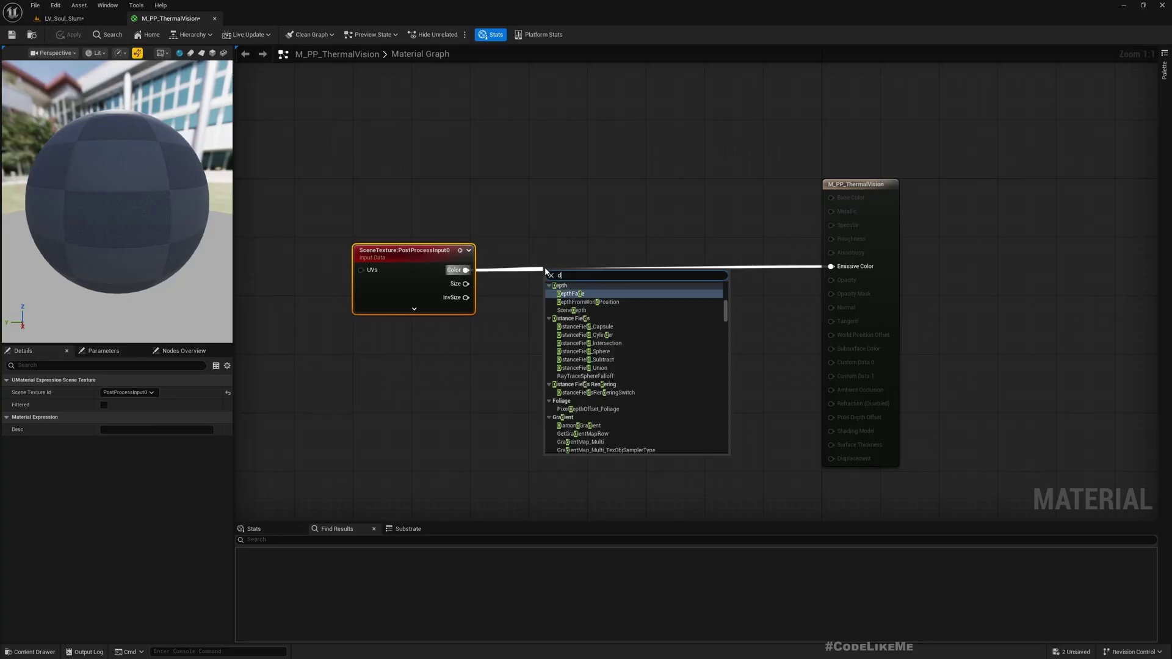
pyautogui.press('Return')
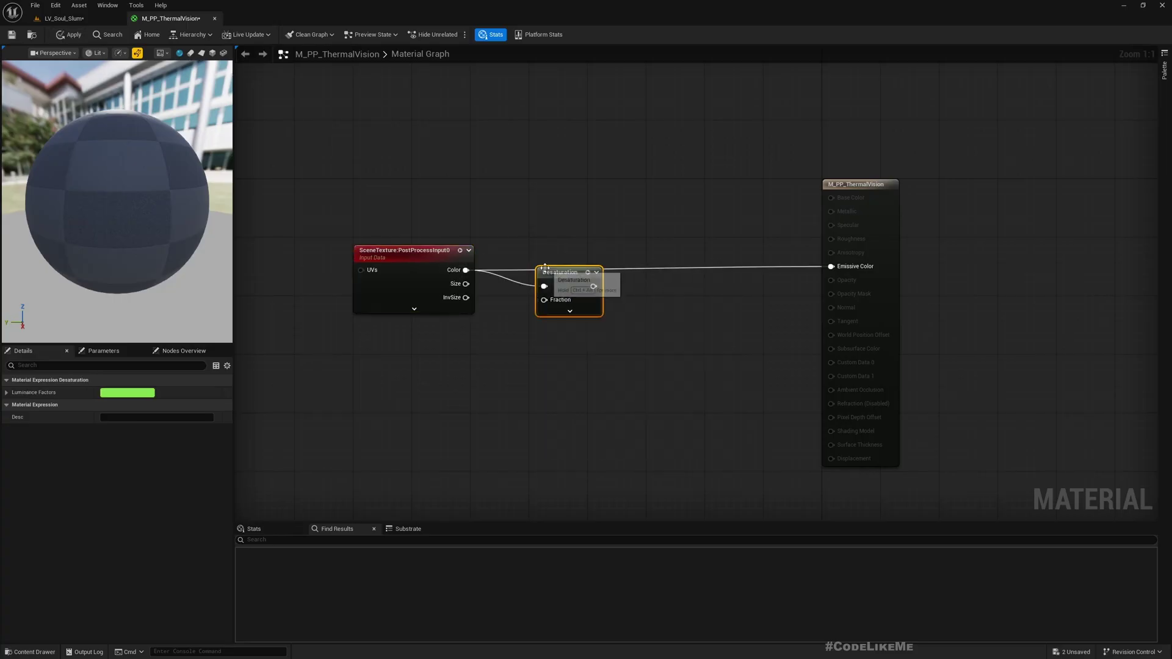
pyautogui.moveTo(592, 287); pyautogui.dragTo(831, 266)
pyautogui.moveTo(573, 280); pyautogui.dragTo(566, 265)
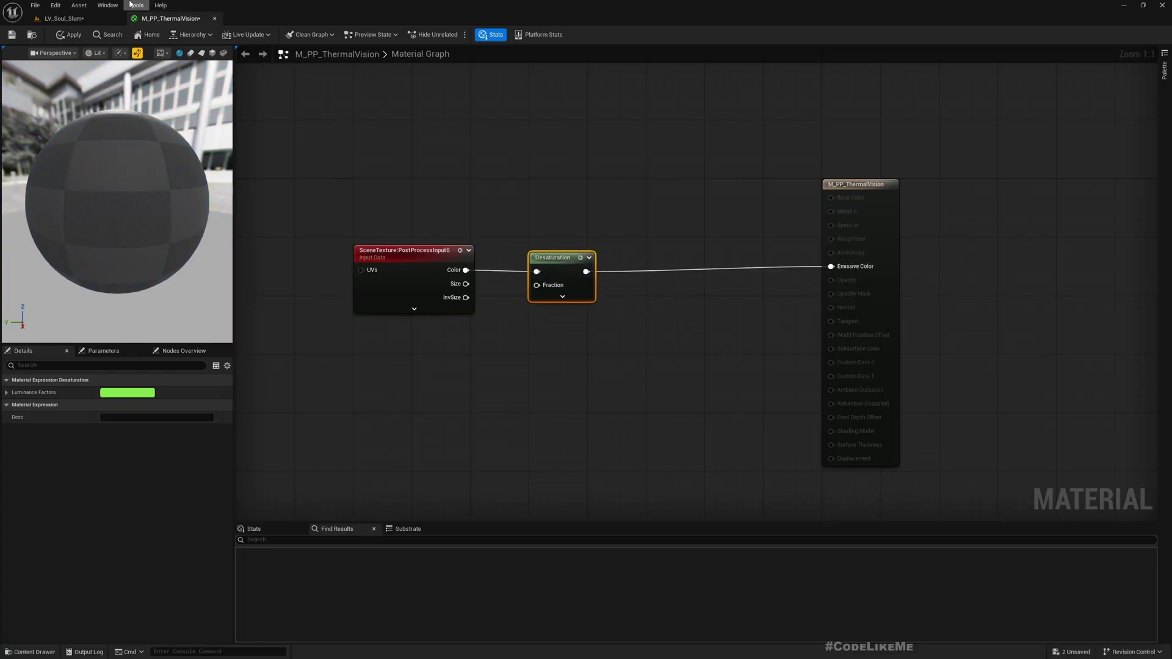
pyautogui.click(69, 35)
# Step: Assign M_PP_ThermalVision to the post process materials array element of the PostProcessVolume in the LV_Soul_Slum level
pyautogui.click(61, 19)
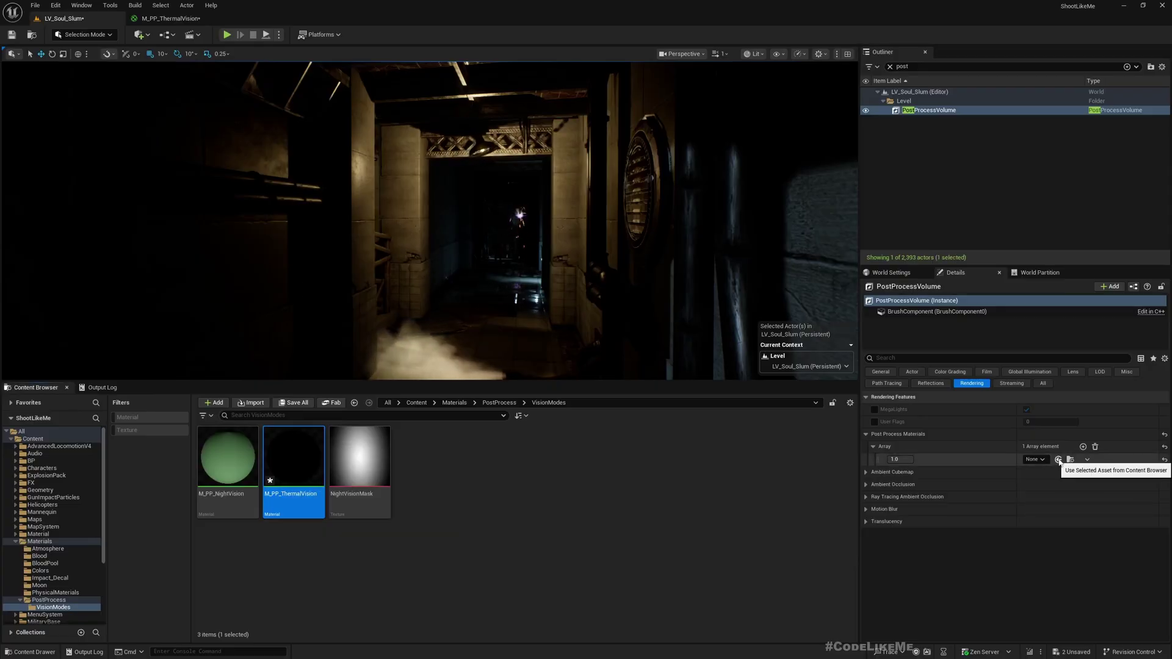
pyautogui.click(928, 111)
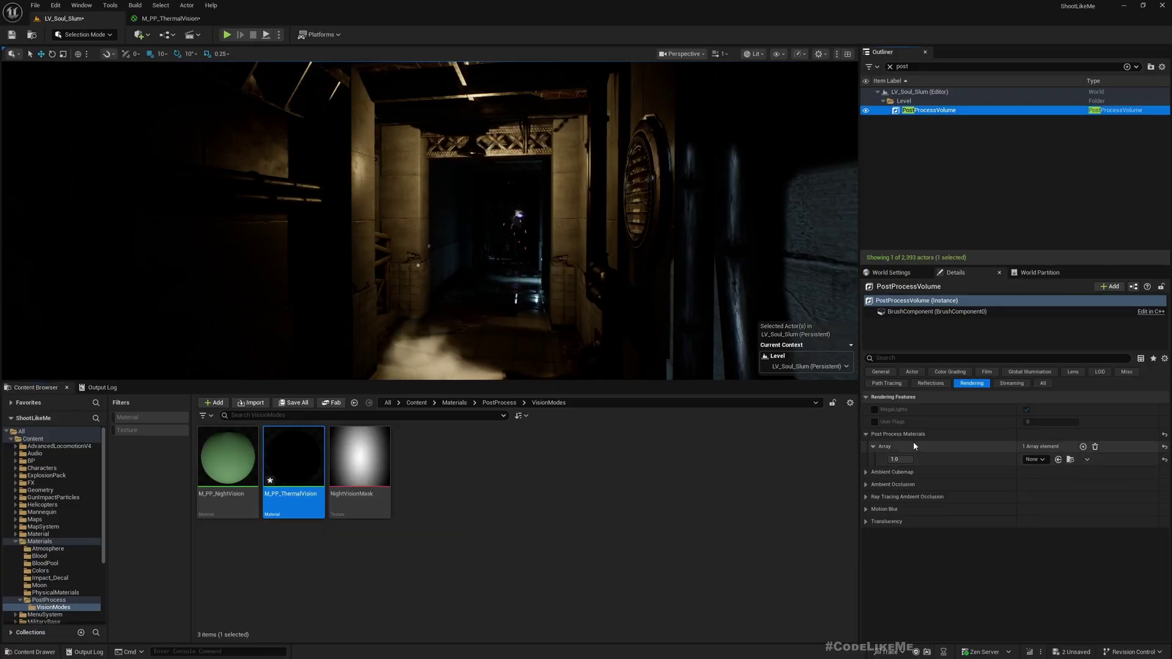
pyautogui.click(1058, 459)
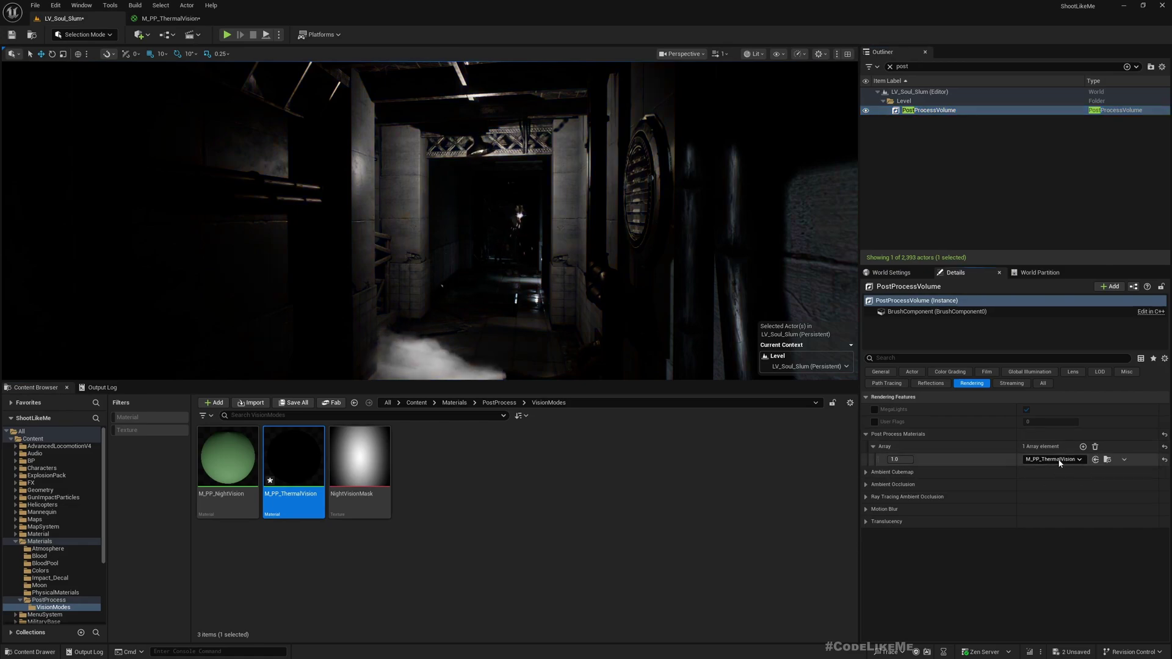
# Step: Enlarge the level viewport and examine the desaturated post-process effect along the corridor from several viewpoints
pyautogui.moveTo(589, 287)
pyautogui.mouseDown(button='right')
pyautogui.moveTo(665, 302)
pyautogui.moveTo(638, 298)
pyautogui.moveTo(583, 320)
pyautogui.moveTo(590, 308)
pyautogui.mouseUp(button='right')
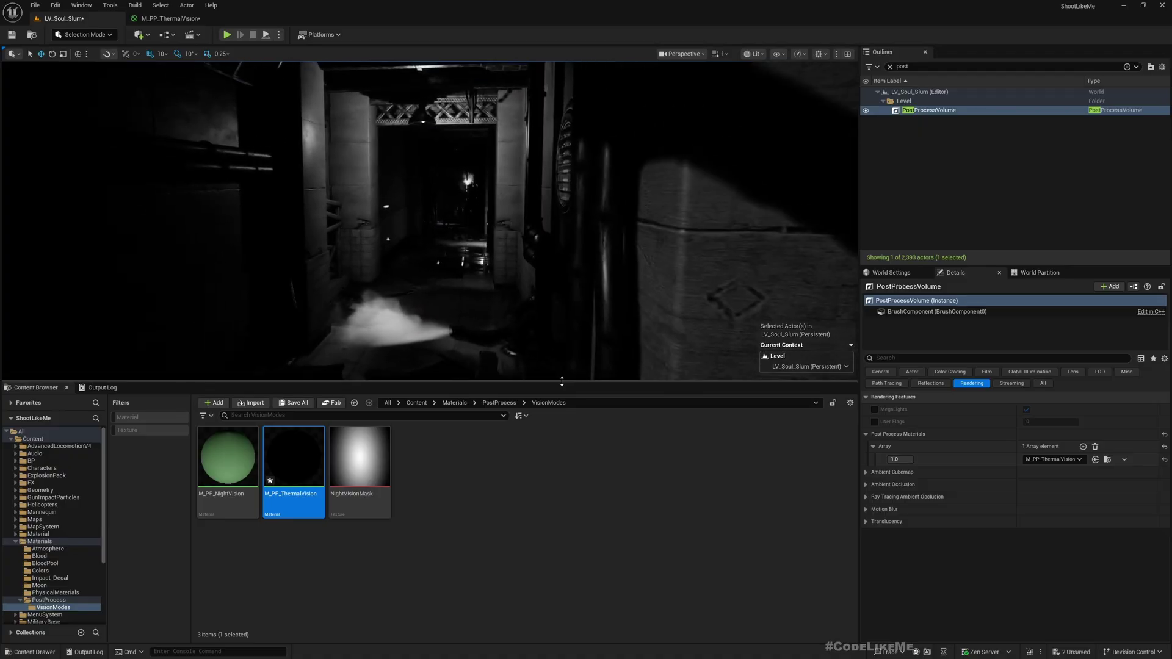
pyautogui.moveTo(561, 381); pyautogui.dragTo(560, 518)
pyautogui.moveTo(442, 403); pyautogui.dragTo(437, 404, button='right')
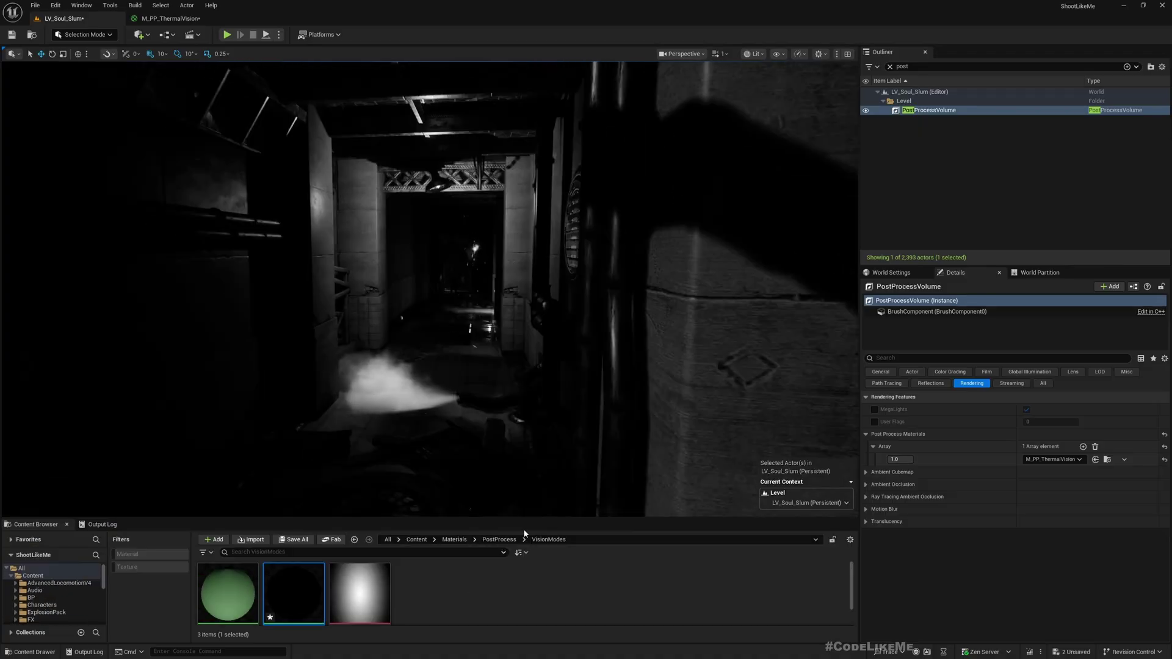
pyautogui.moveTo(554, 520); pyautogui.dragTo(531, 480)
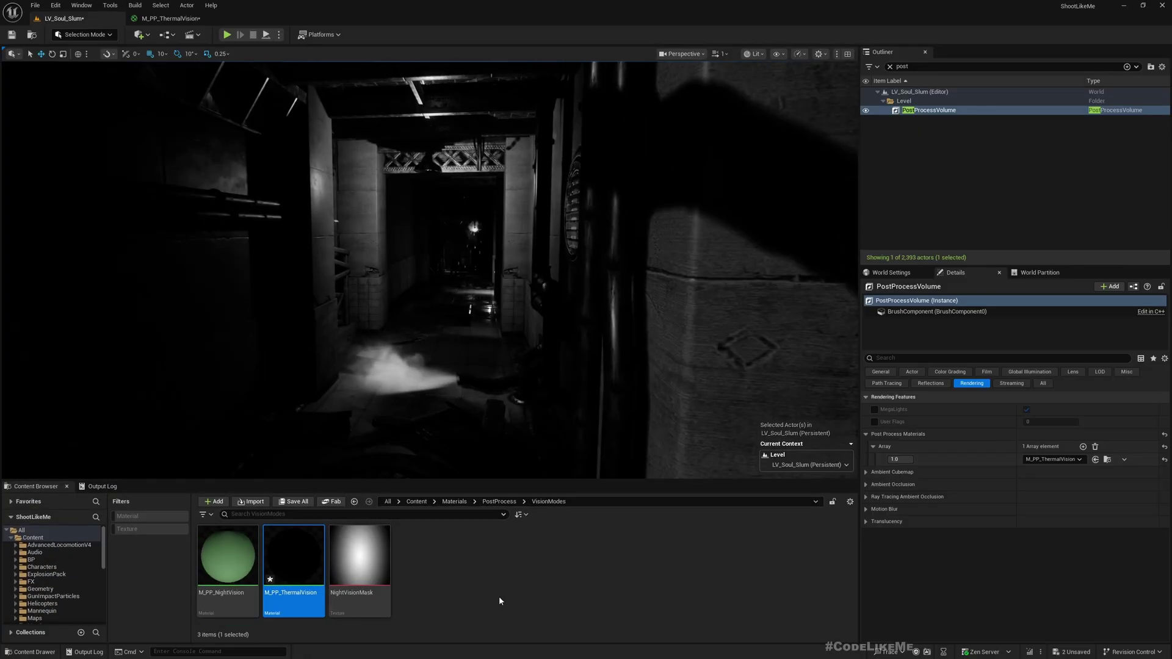
pyautogui.keyDown('ctrl'); pyautogui.scroll(-1, 466, 540); pyautogui.keyUp('ctrl')
pyautogui.moveTo(431, 330); pyautogui.dragTo(432, 320, button='middle')
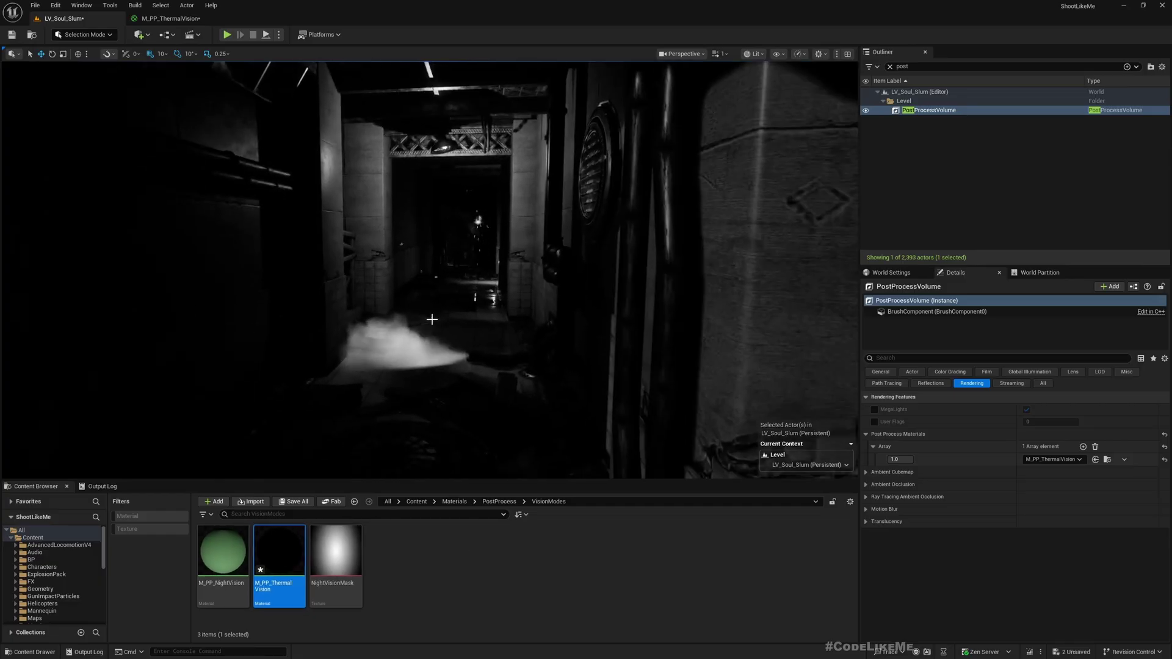
pyautogui.moveTo(520, 294); pyautogui.dragTo(496, 311, button='middle')
pyautogui.moveTo(520, 294); pyautogui.dragTo(504, 279, button='right')
pyautogui.moveTo(499, 267); pyautogui.dragTo(495, 259)
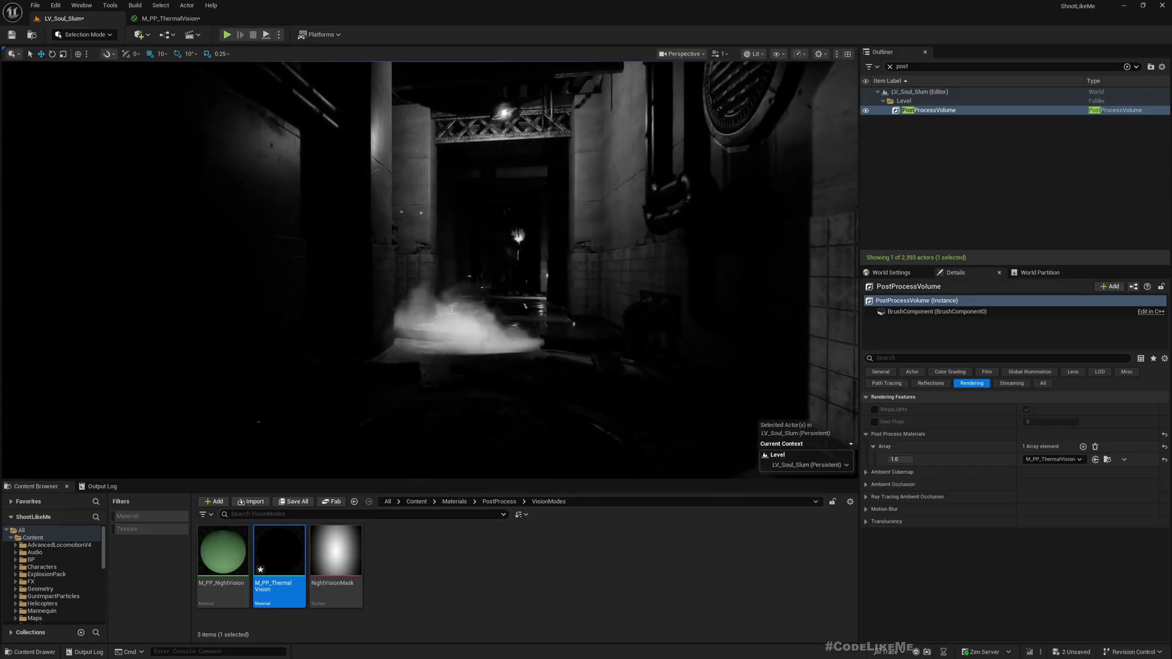
pyautogui.moveTo(452, 310); pyautogui.dragTo(464, 312)
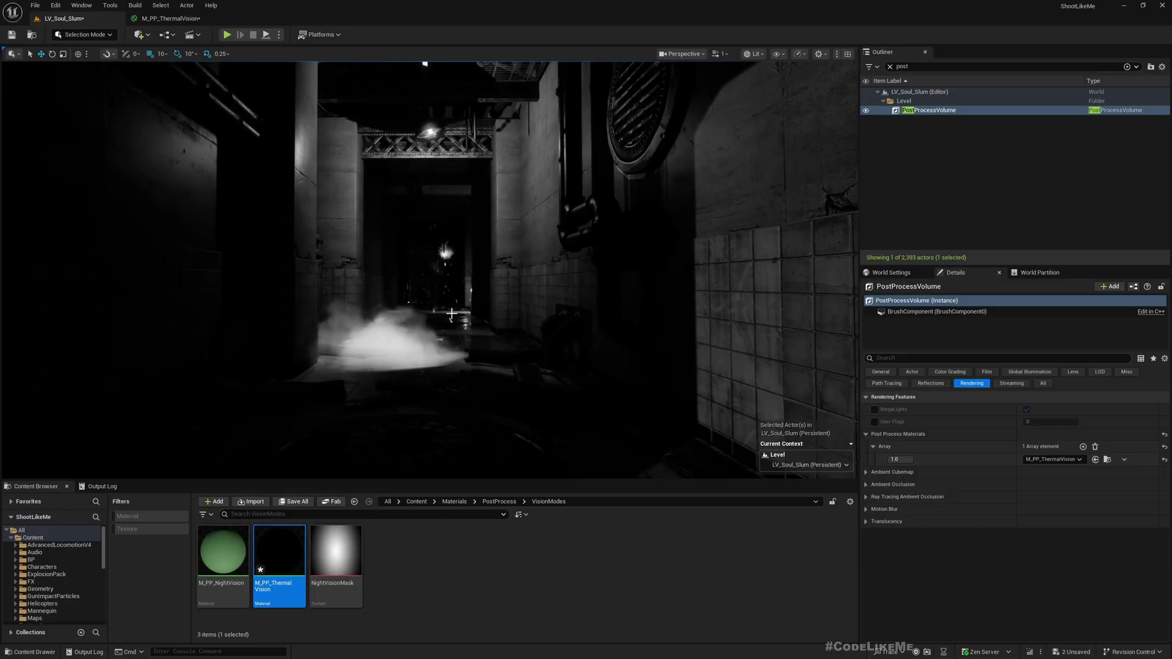
pyautogui.moveTo(453, 313); pyautogui.dragTo(474, 312)
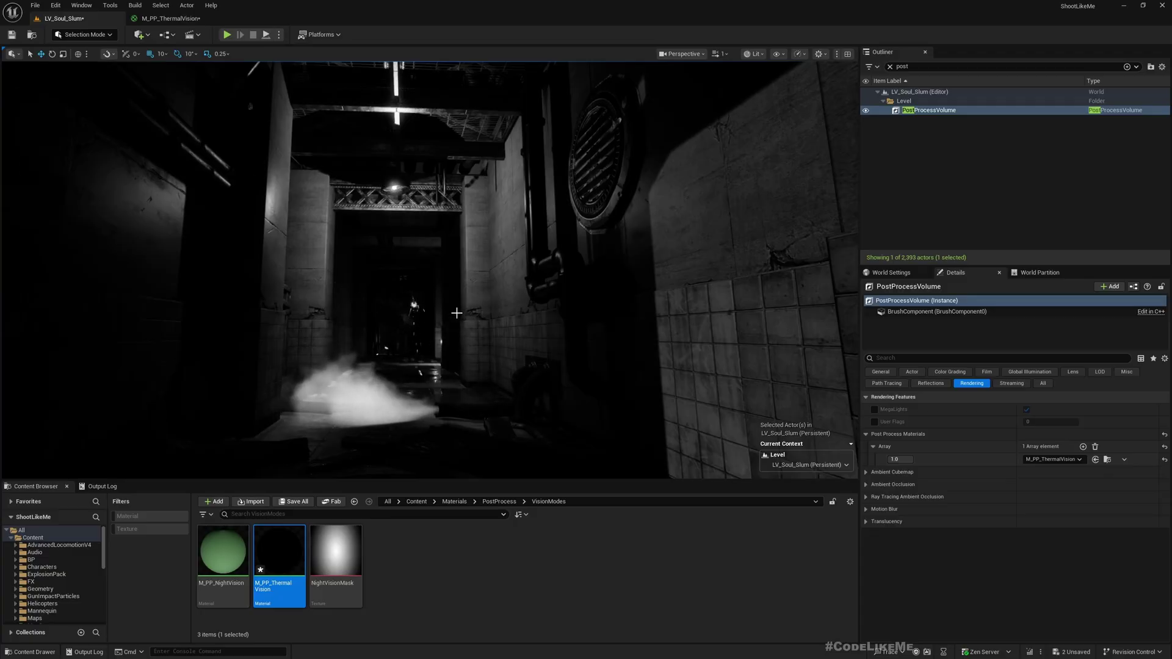
# Step: Insert a Divide node with B at 2 between Desaturation and Emissive Color, and check the effect in the level
pyautogui.click(171, 18)
pyautogui.moveTo(562, 292); pyautogui.dragTo(613, 265, button='right')
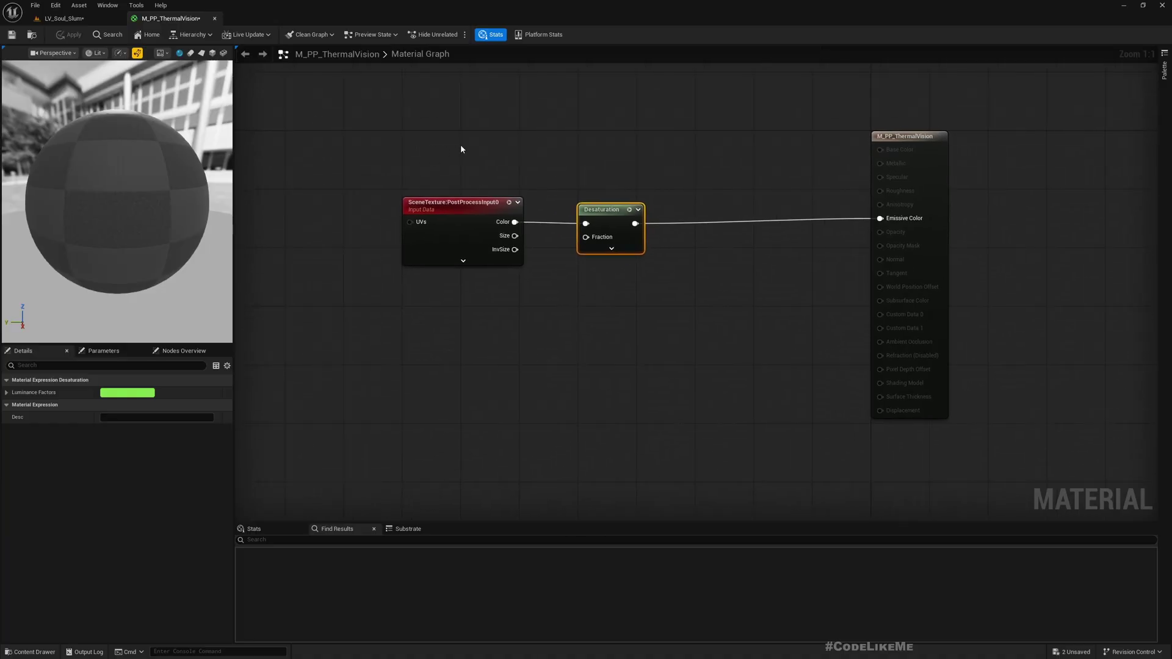
pyautogui.moveTo(623, 272); pyautogui.dragTo(622, 273)
pyautogui.moveTo(635, 226); pyautogui.dragTo(488, 225, button='right')
pyautogui.moveTo(488, 223); pyautogui.dragTo(567, 272)
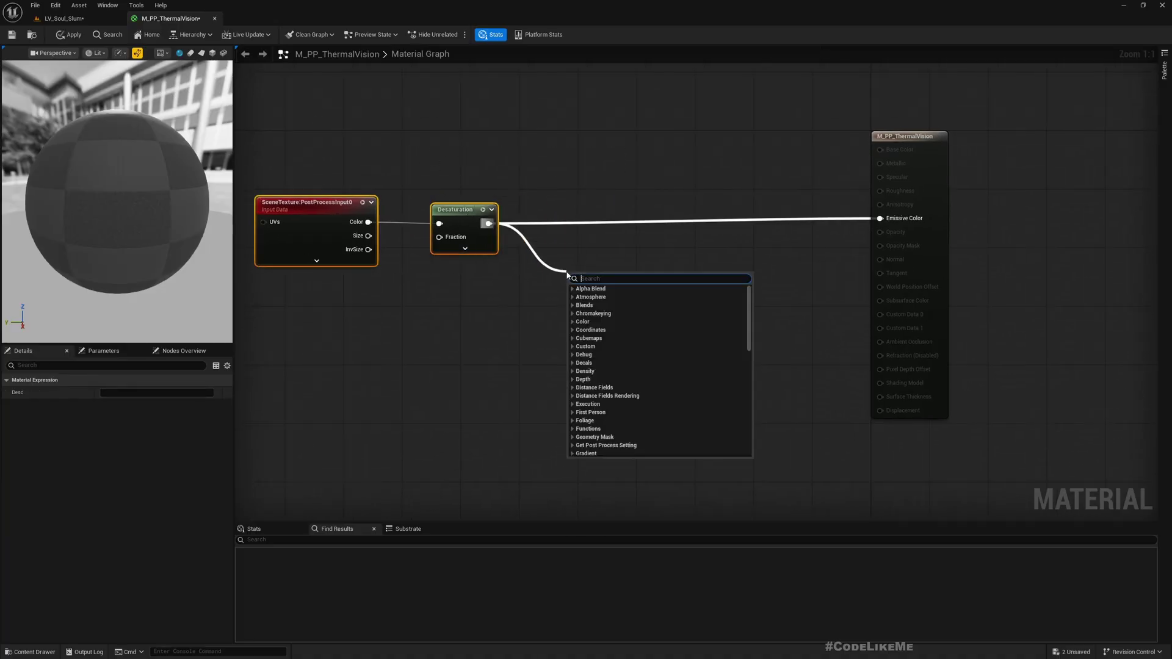
pyautogui.write('/')
pyautogui.press('Return')
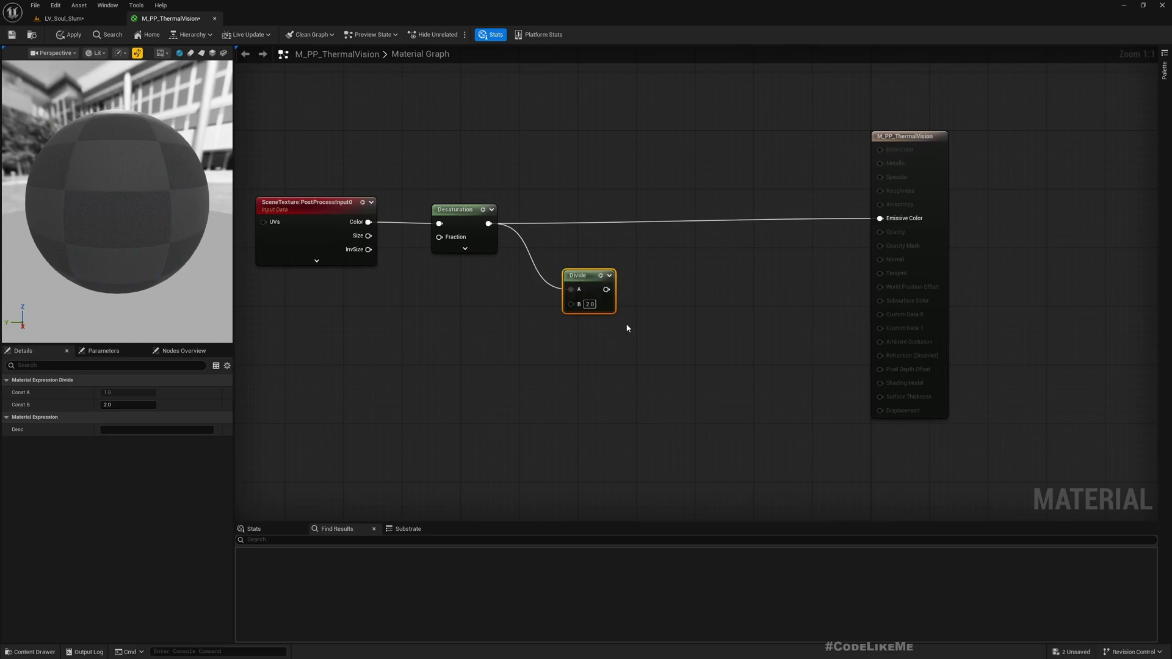
pyautogui.moveTo(607, 289); pyautogui.dragTo(889, 220)
pyautogui.moveTo(585, 283); pyautogui.dragTo(592, 217)
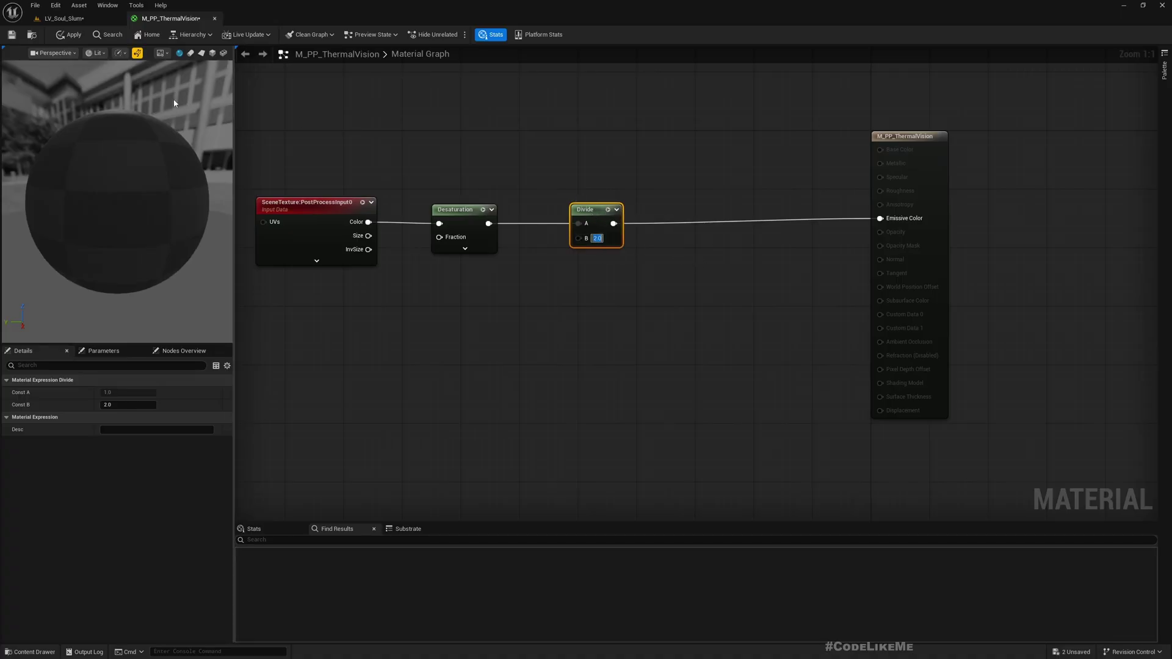
pyautogui.click(70, 19)
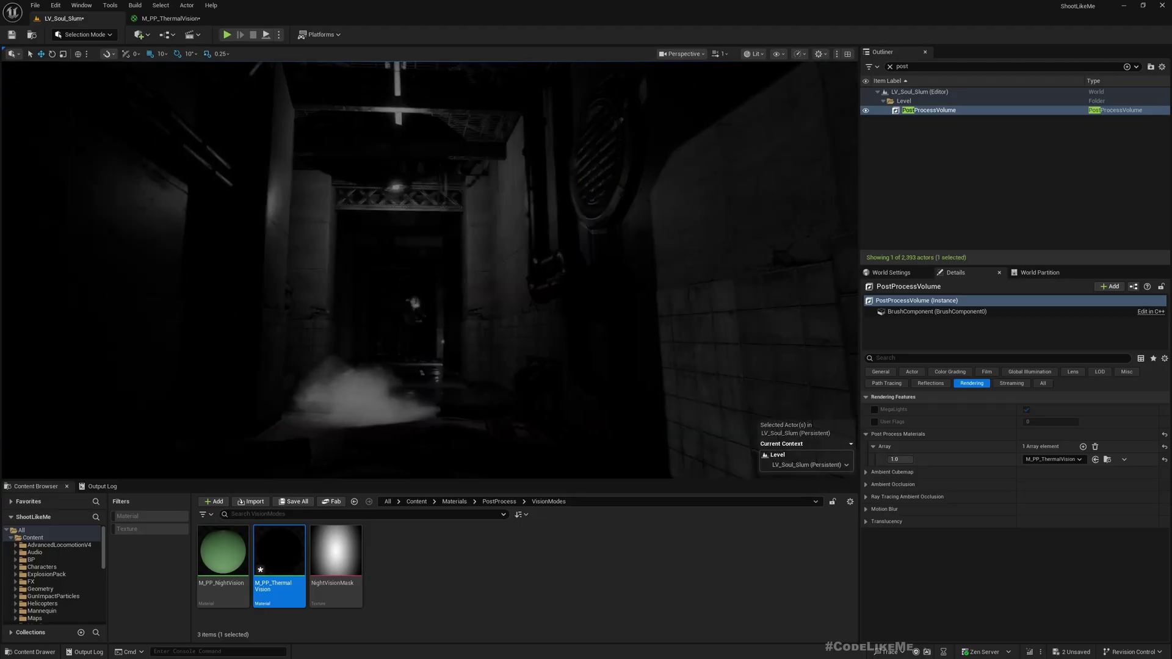
pyautogui.scroll(4, 493, 260)
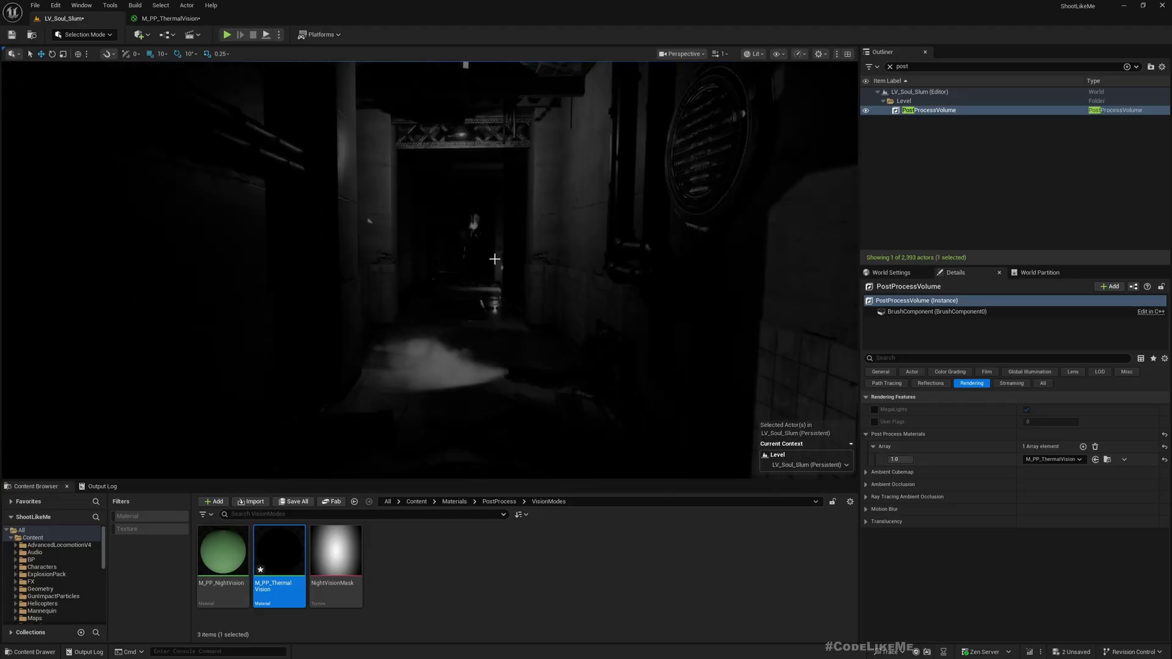
pyautogui.moveTo(466, 245); pyautogui.dragTo(455, 269, button='middle')
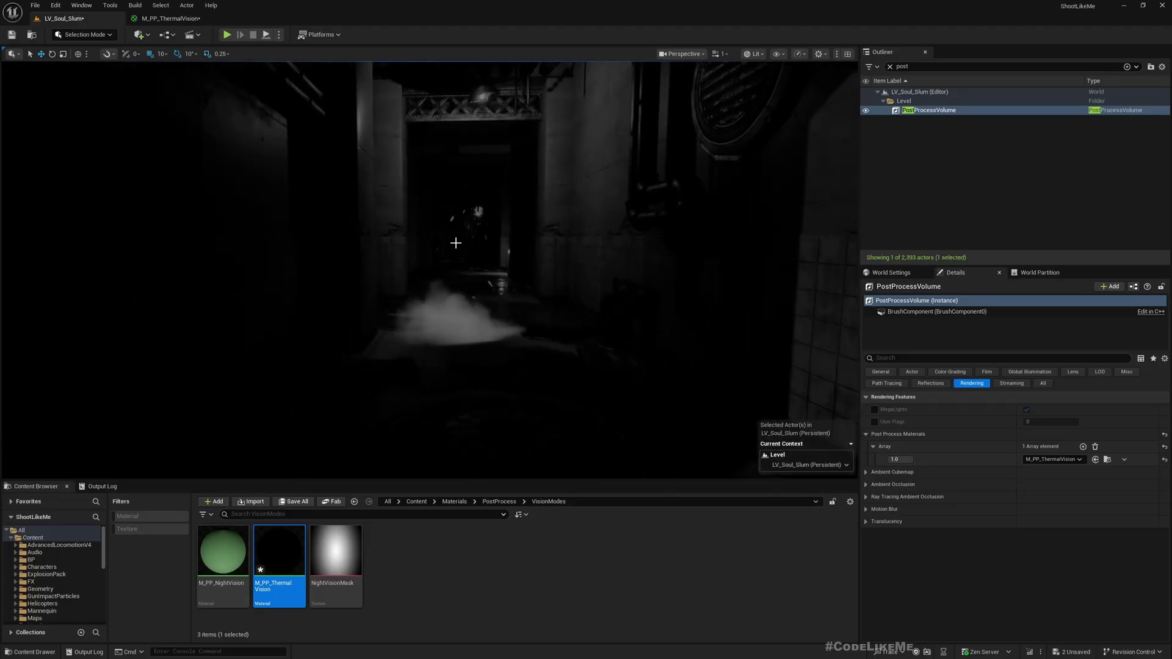
# Step: Insert an Add node with B set to 0.4 between Divide and Emissive Color, and check the effect in the level
pyautogui.click(168, 20)
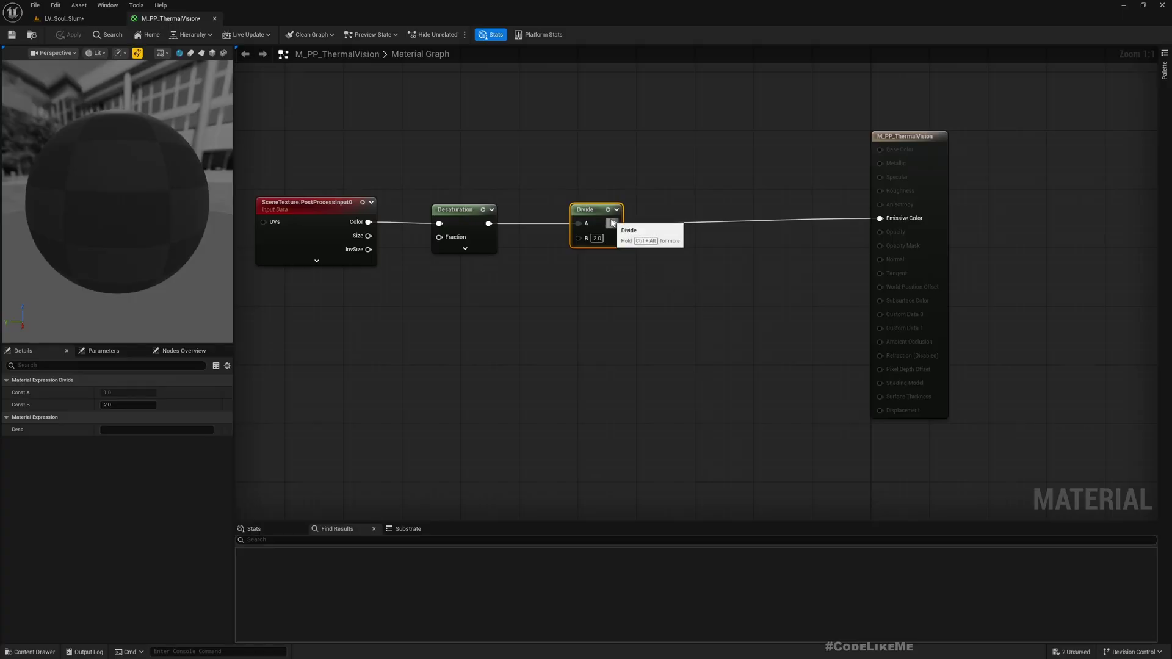
pyautogui.moveTo(614, 224); pyautogui.dragTo(879, 218)
pyautogui.write('add')
pyautogui.press('Return')
pyautogui.moveTo(685, 269); pyautogui.dragTo(707, 226)
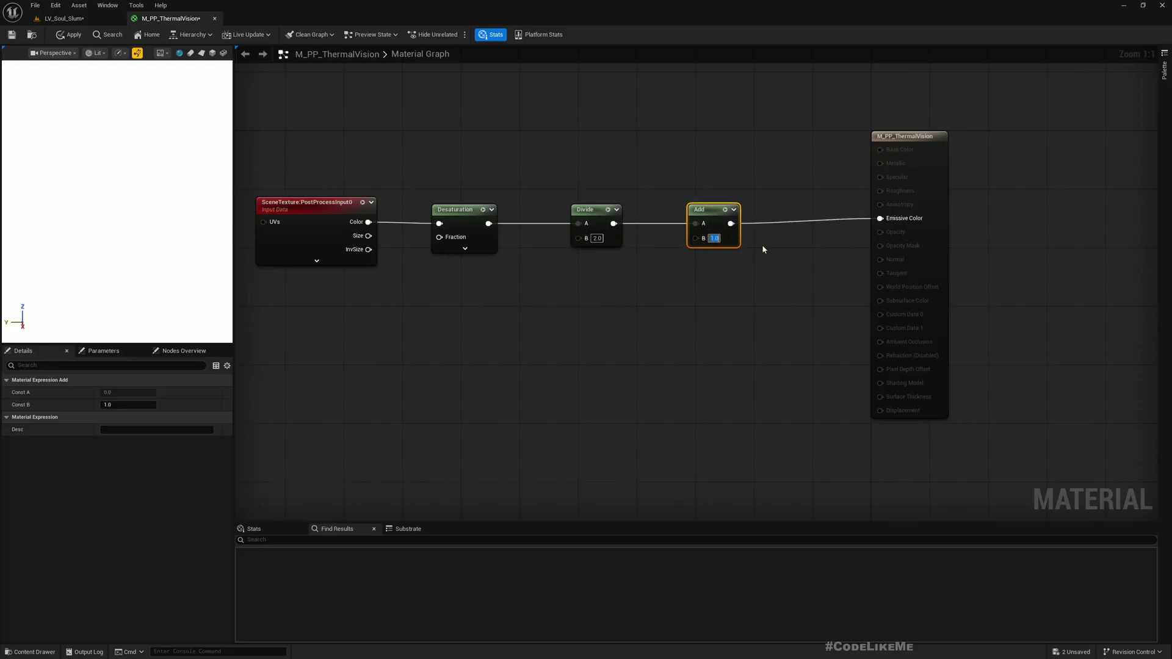
pyautogui.press('BackSpace')
pyautogui.write('0.4')
pyautogui.press('Return')
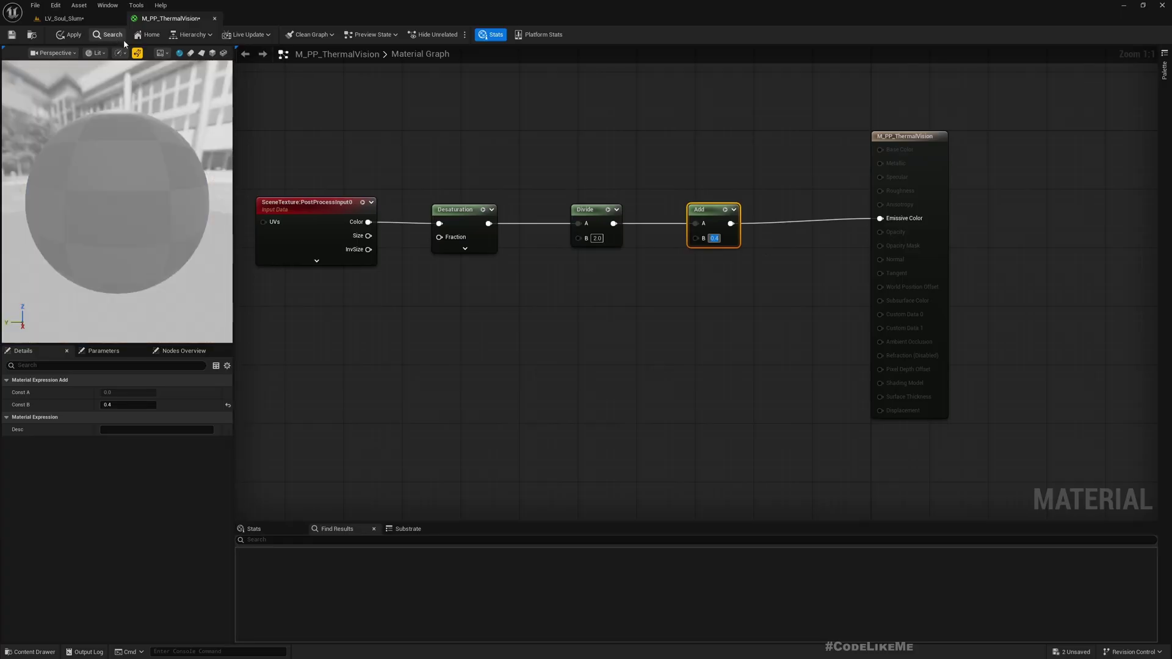
pyautogui.click(61, 19)
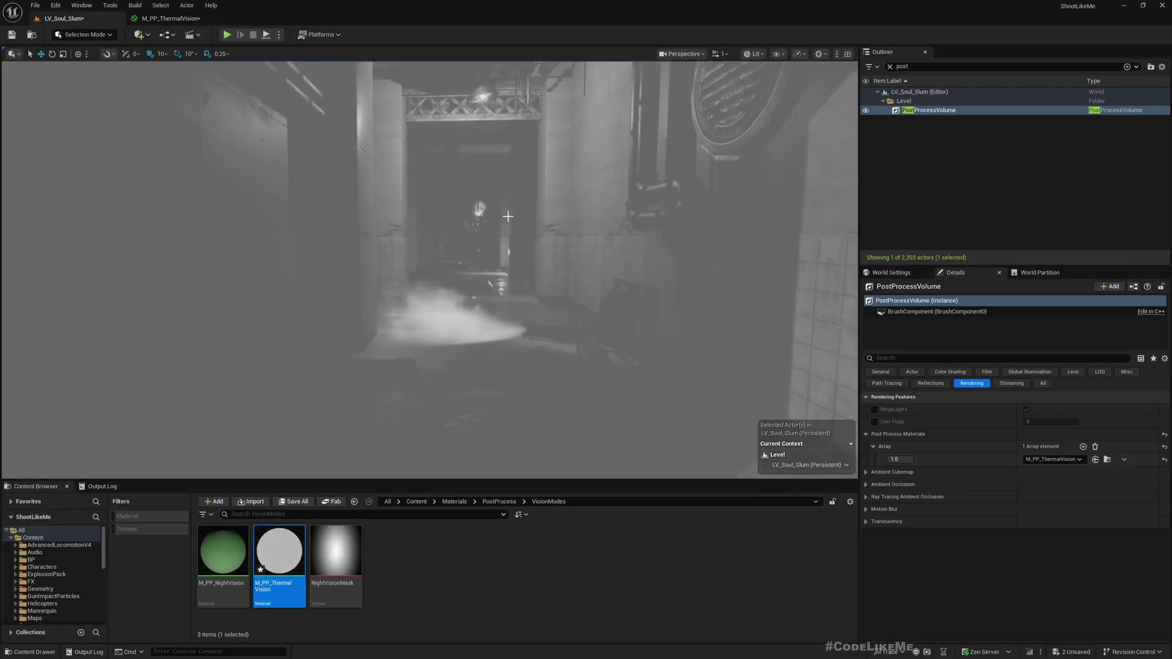
pyautogui.scroll(3, 508, 216)
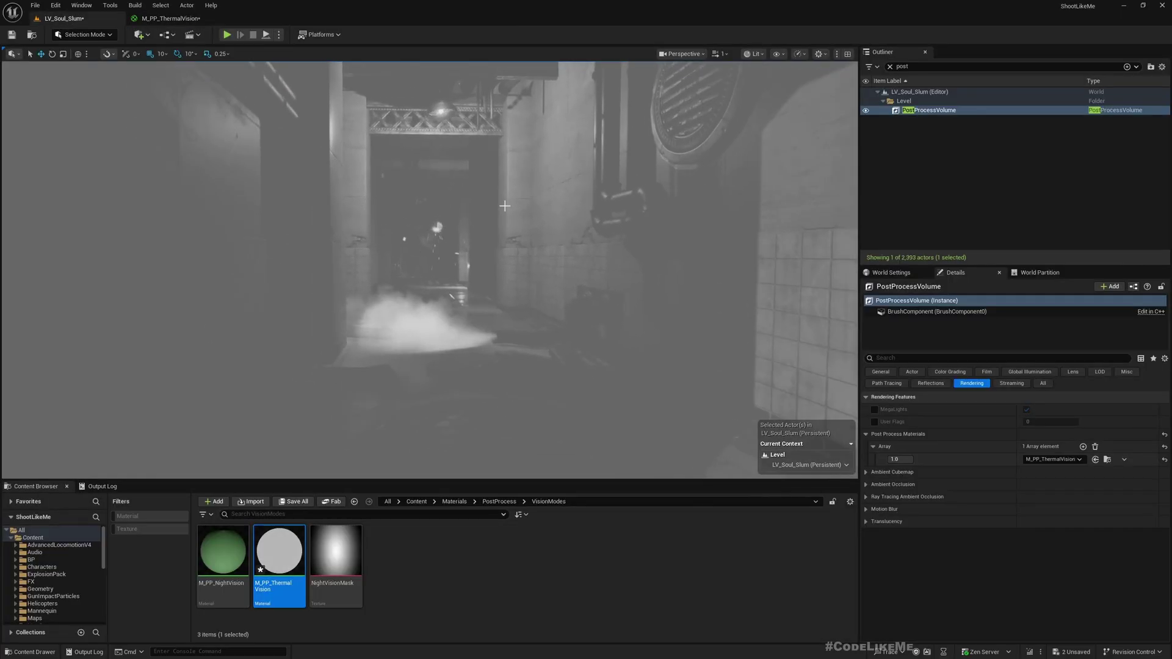
# Step: Insert a Power node with exponent 3 between Add and Emissive Color, apply the material, and check the effect in the level
pyautogui.click(160, 19)
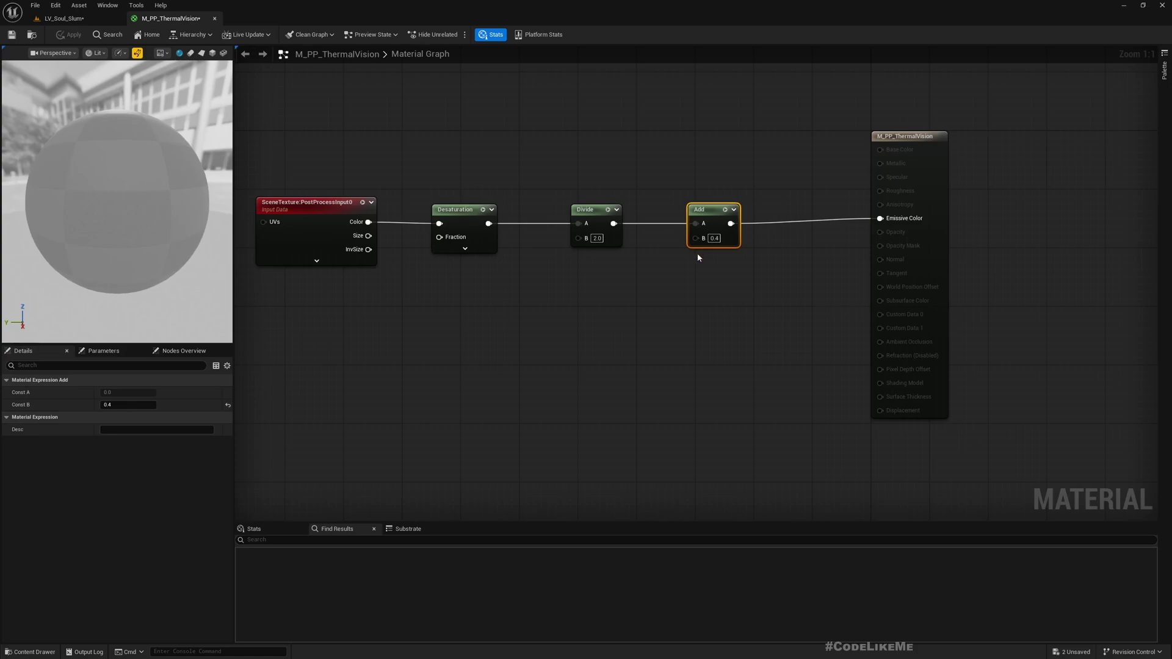
pyautogui.scroll(-2, 843, 251)
pyautogui.moveTo(891, 173); pyautogui.dragTo(1022, 173)
pyautogui.moveTo(837, 251); pyautogui.dragTo(727, 290, button='right')
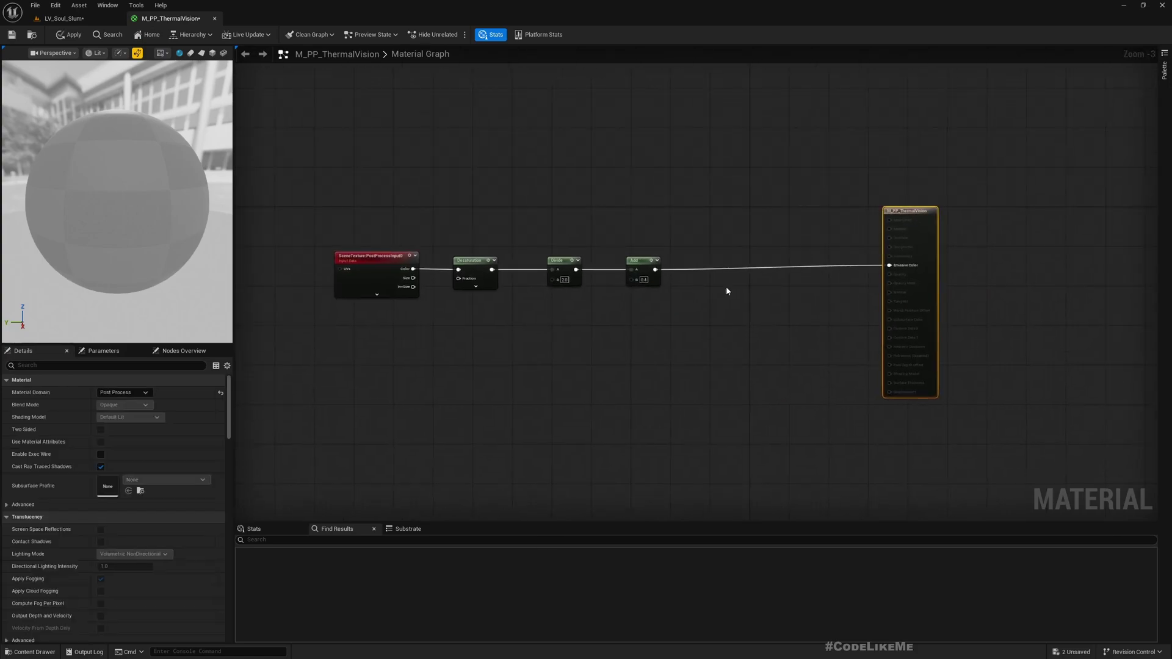
pyautogui.scroll(1, 657, 268)
pyautogui.moveTo(659, 273); pyautogui.dragTo(713, 272)
pyautogui.write('power')
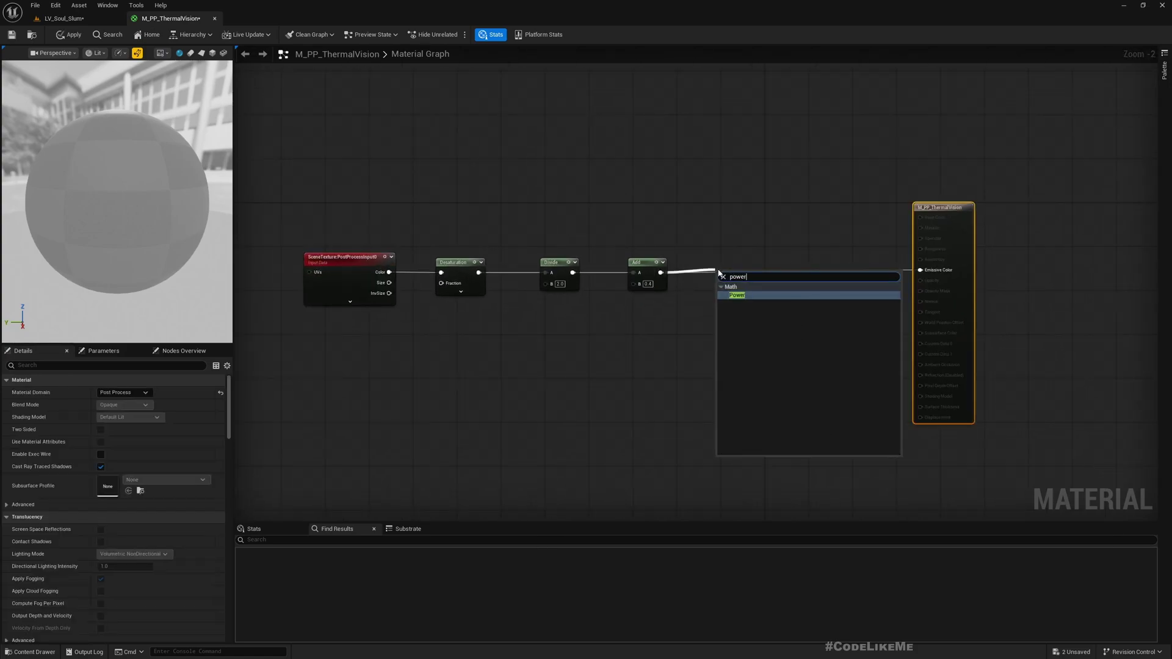
pyautogui.press('Return')
pyautogui.moveTo(748, 284)
pyautogui.mouseDown()
pyautogui.moveTo(930, 271)
pyautogui.moveTo(737, 269)
pyautogui.mouseUp()
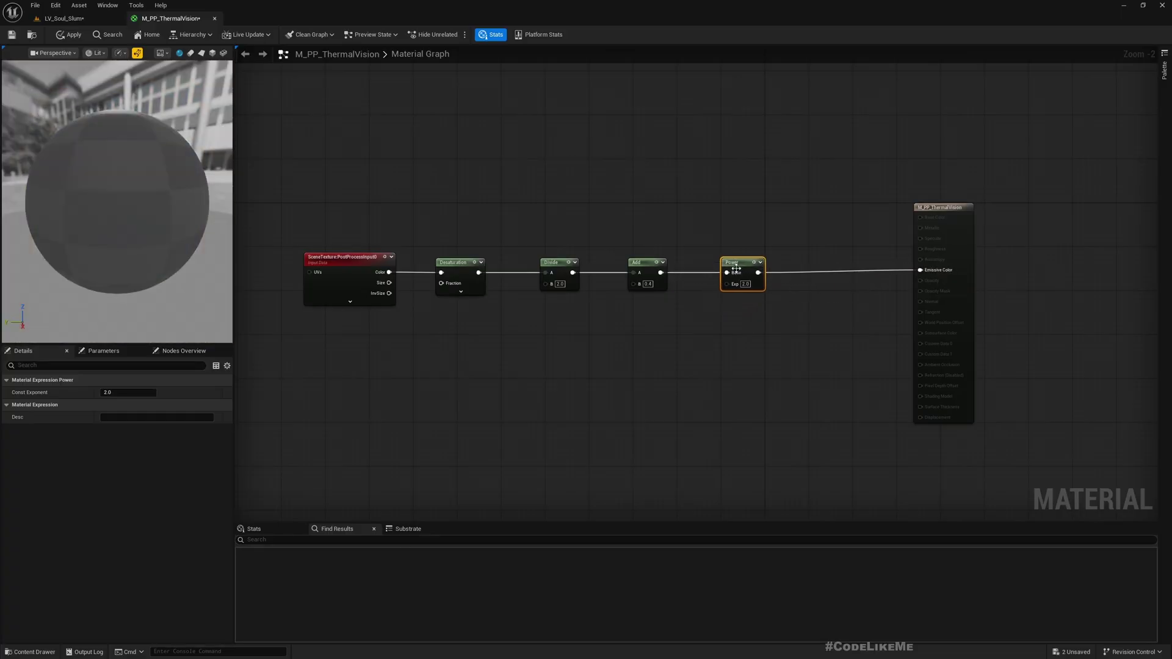
pyautogui.write('3')
pyautogui.press('Return')
pyautogui.click(69, 38)
pyautogui.click(61, 19)
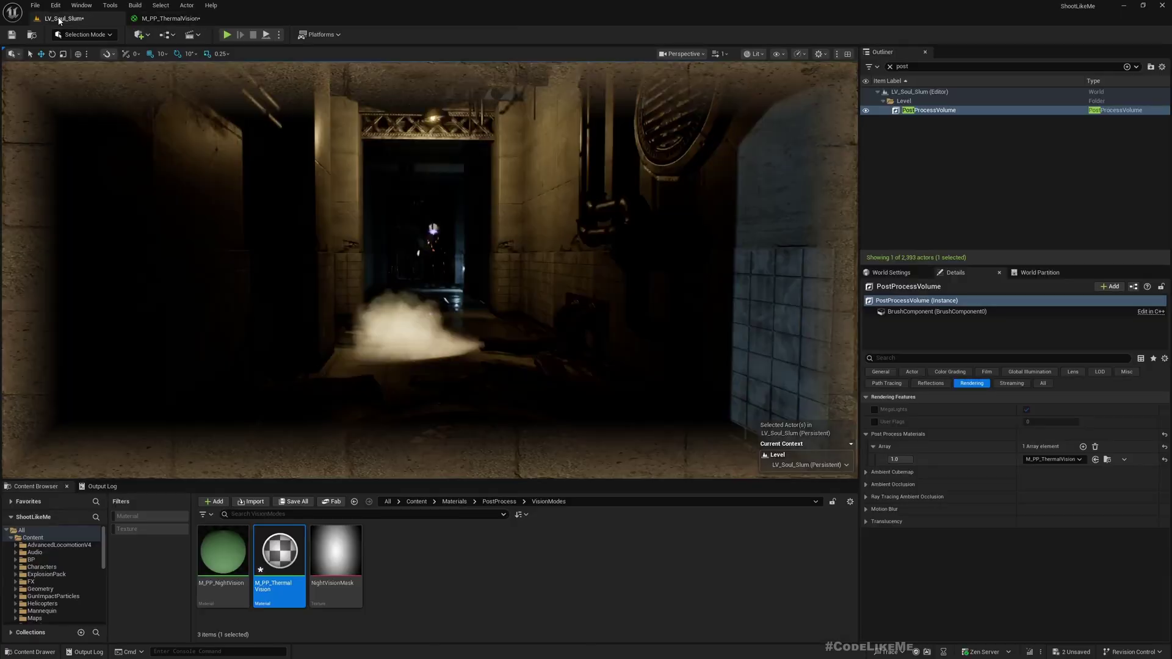
pyautogui.scroll(3, 378, 175)
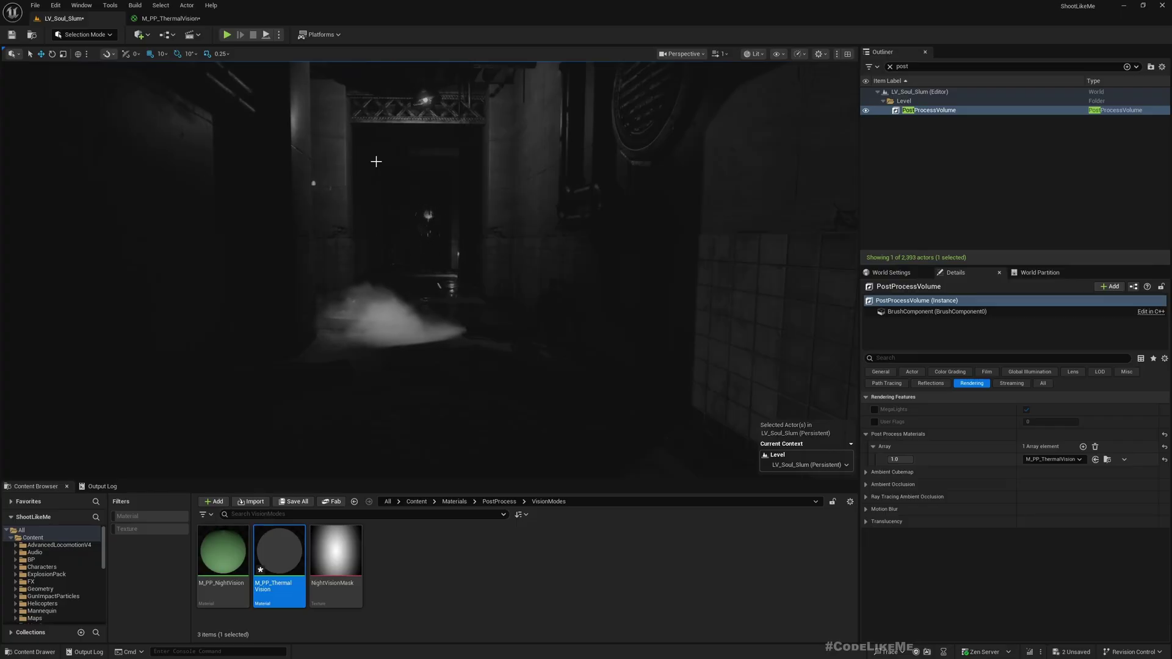
pyautogui.scroll(3, 331, 188)
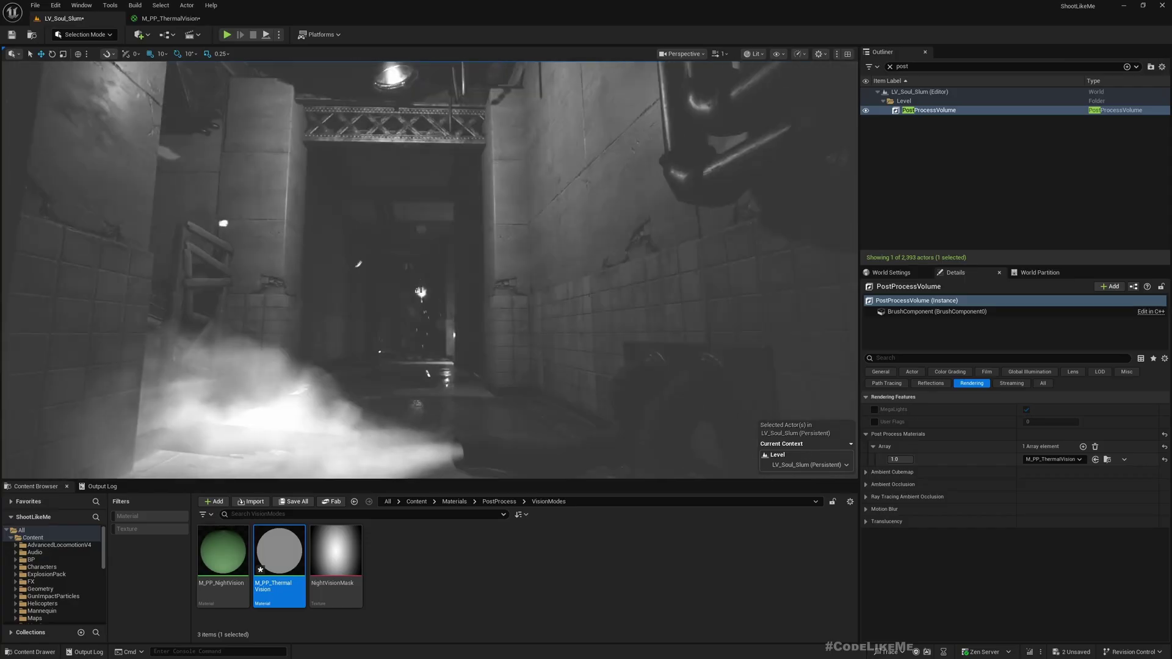
# Step: Add a Noise node to the M_PP_ThermalVision material graph below the Desaturation and Divide nodes
pyautogui.click(171, 19)
pyautogui.rightClick(498, 313)
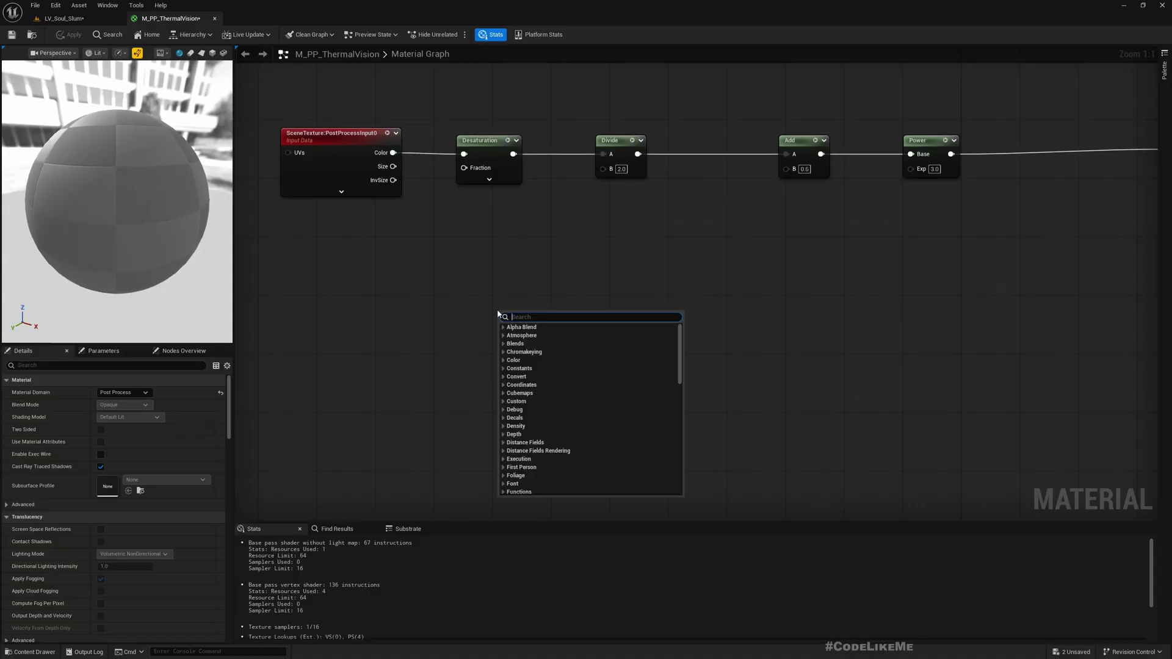
pyautogui.write('noise')
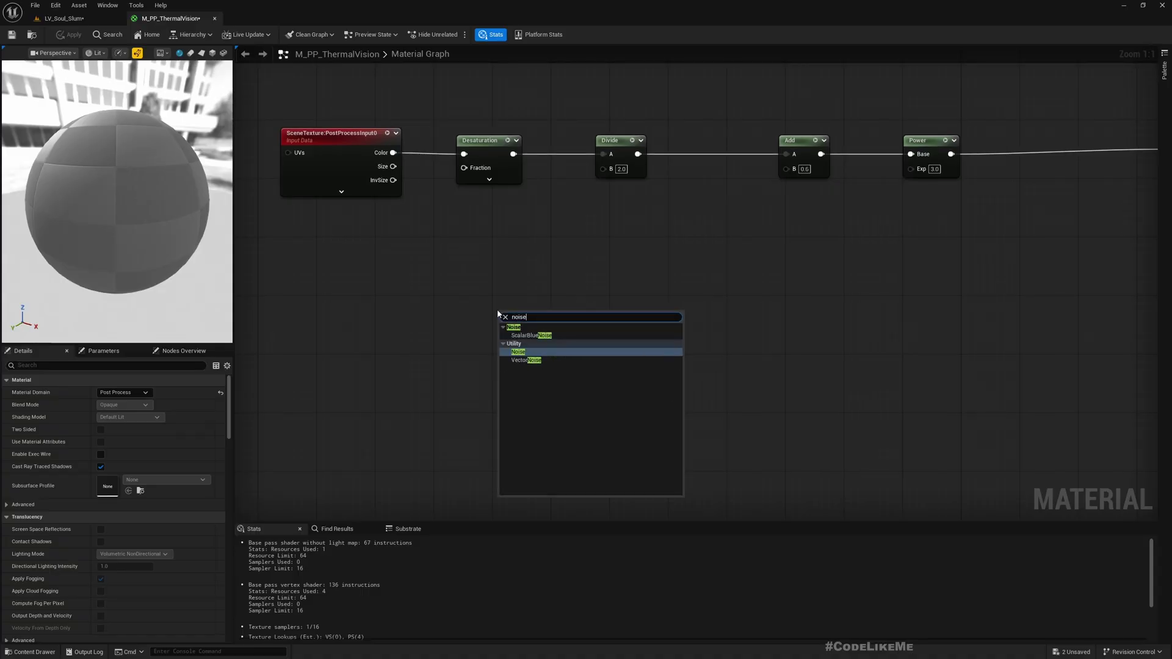
pyautogui.press('Return')
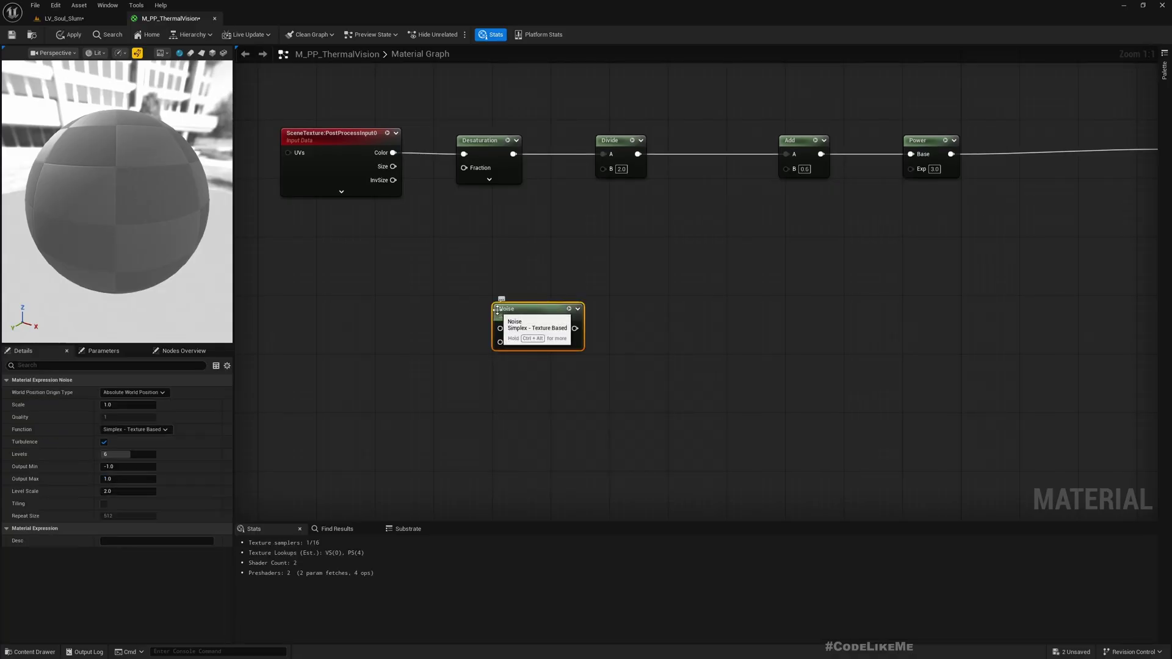
# Step: Add an Absolute World Position node beside Noise and connect its XYZ output to Noise's World Position input
pyautogui.rightClick(356, 335)
pyautogui.write('worldpos')
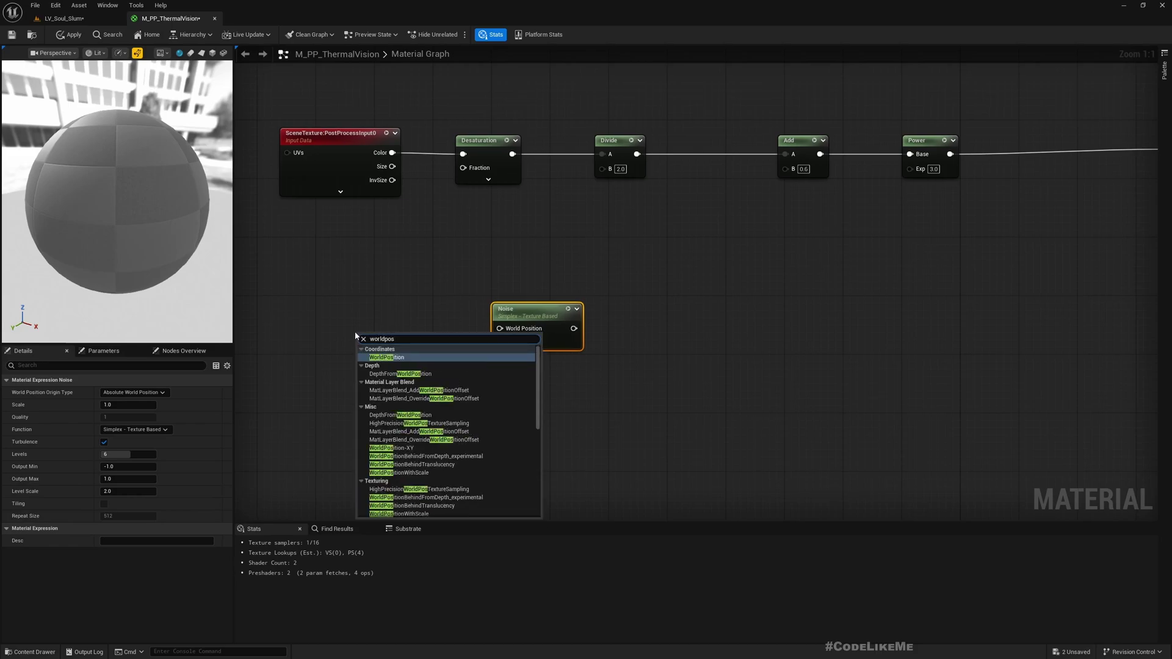
pyautogui.press('Return')
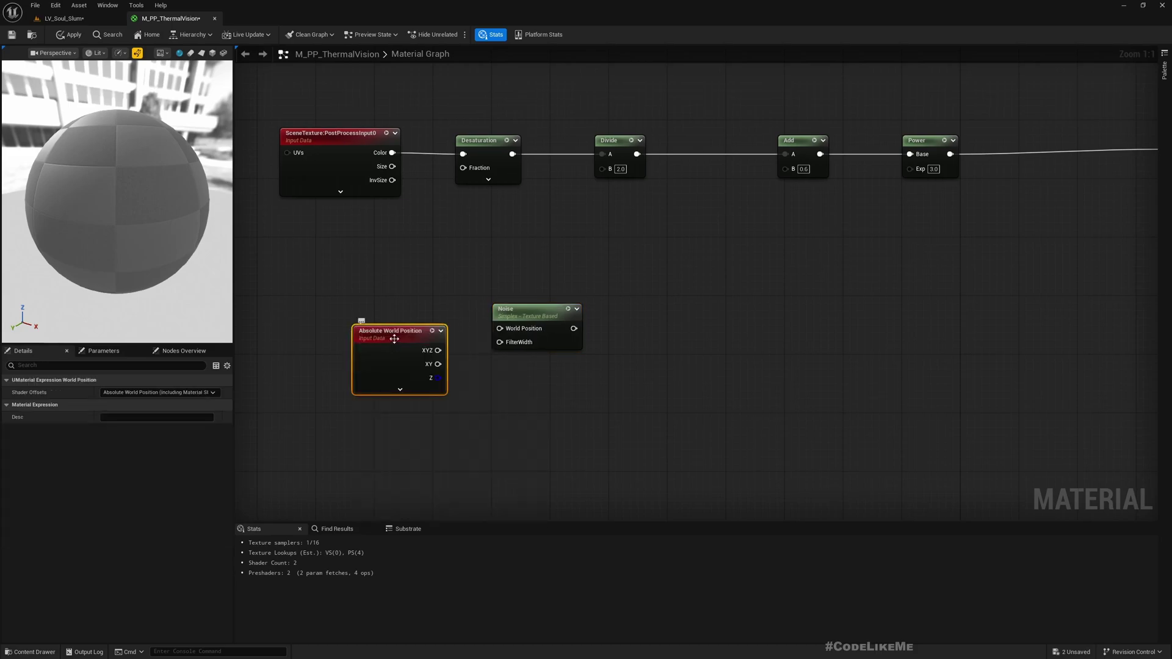
pyautogui.moveTo(355, 332); pyautogui.dragTo(275, 317)
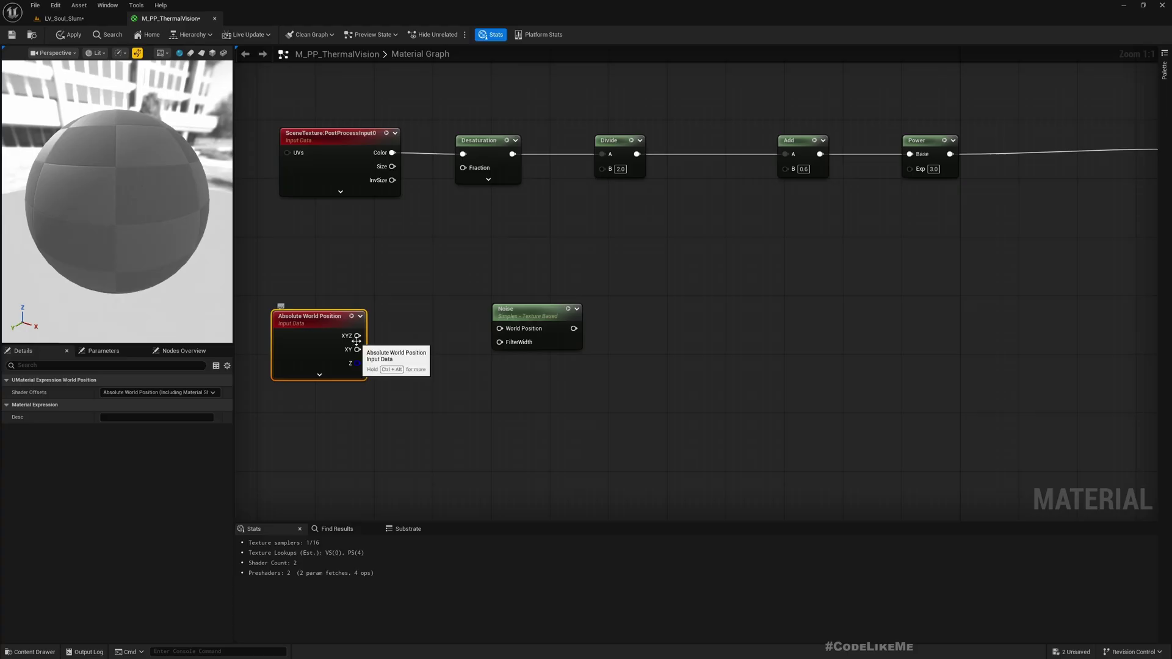
pyautogui.moveTo(357, 336); pyautogui.dragTo(614, 335)
# Step: Insert a Multiply node between Divide and Add, with the Noise output feeding its B input
pyautogui.moveTo(637, 154); pyautogui.dragTo(725, 258)
pyautogui.write('multiply')
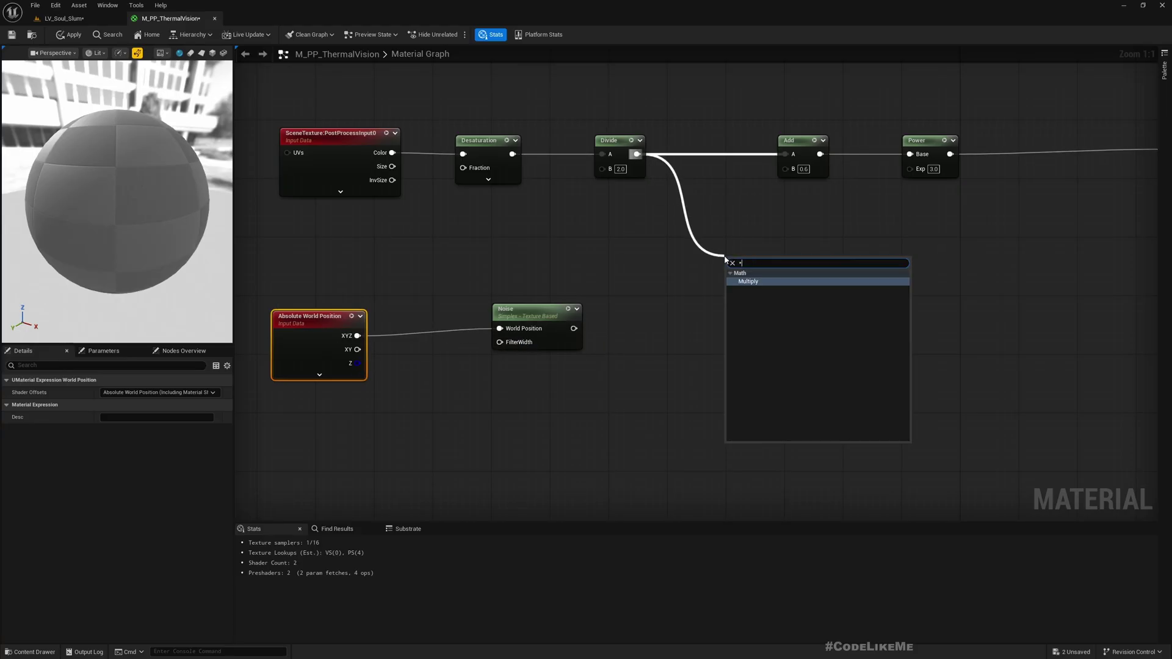
pyautogui.press('Return')
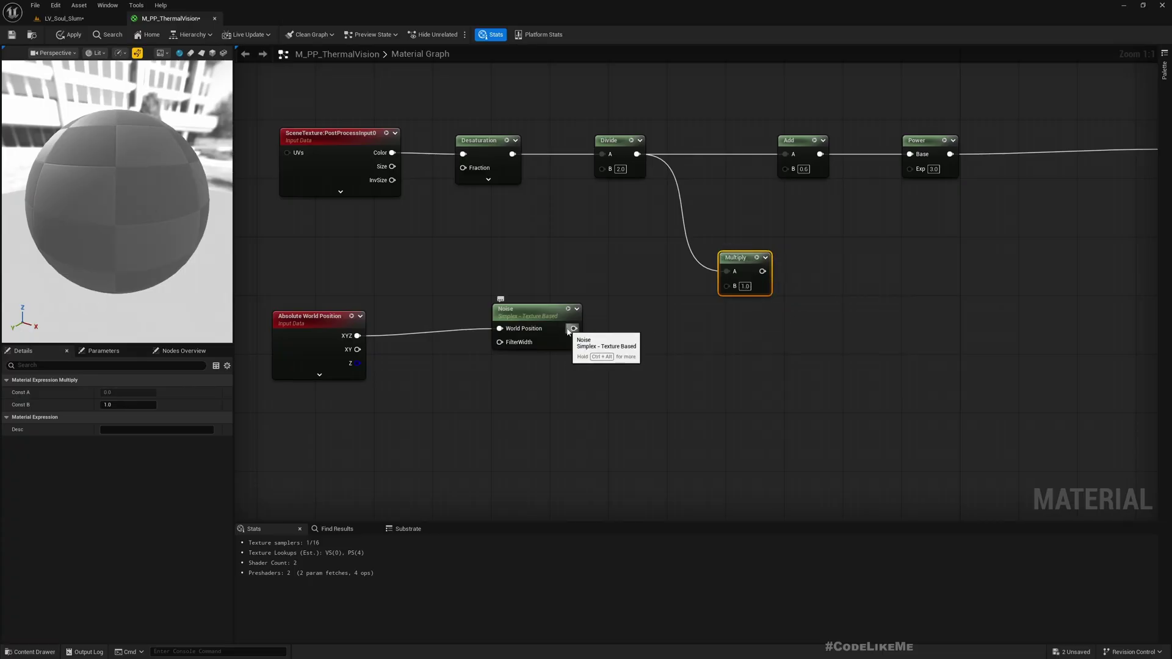
pyautogui.moveTo(574, 328); pyautogui.dragTo(710, 259)
pyautogui.moveTo(643, 160); pyautogui.dragTo(620, 167)
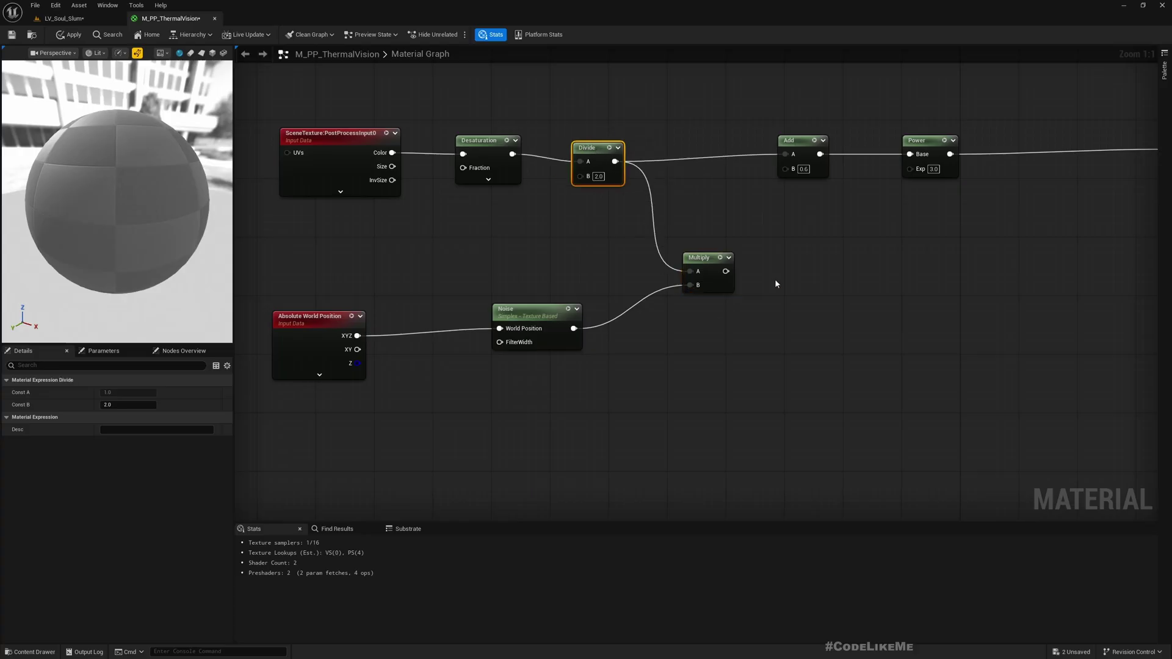
pyautogui.moveTo(726, 271); pyautogui.dragTo(717, 155)
# Step: Straighten the connection between Absolute World Position and Noise, and move both nodes closer to the main node chain
pyautogui.moveTo(315, 249); pyautogui.dragTo(618, 400)
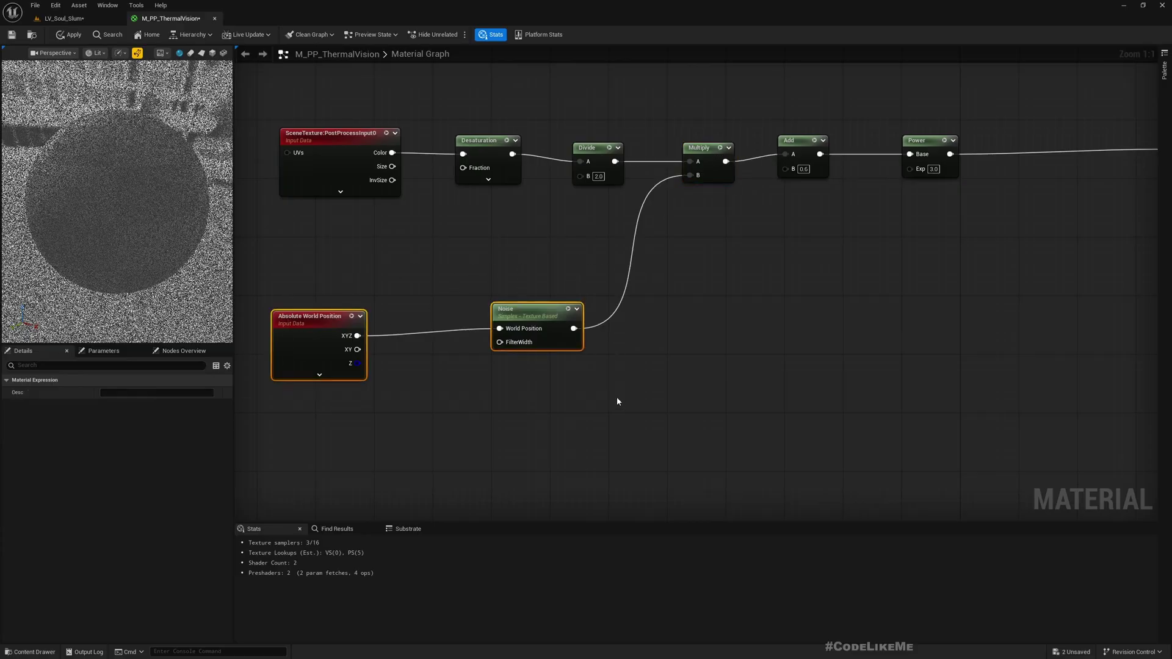
pyautogui.press('q')
pyautogui.moveTo(534, 324); pyautogui.dragTo(537, 289)
pyautogui.click(528, 290)
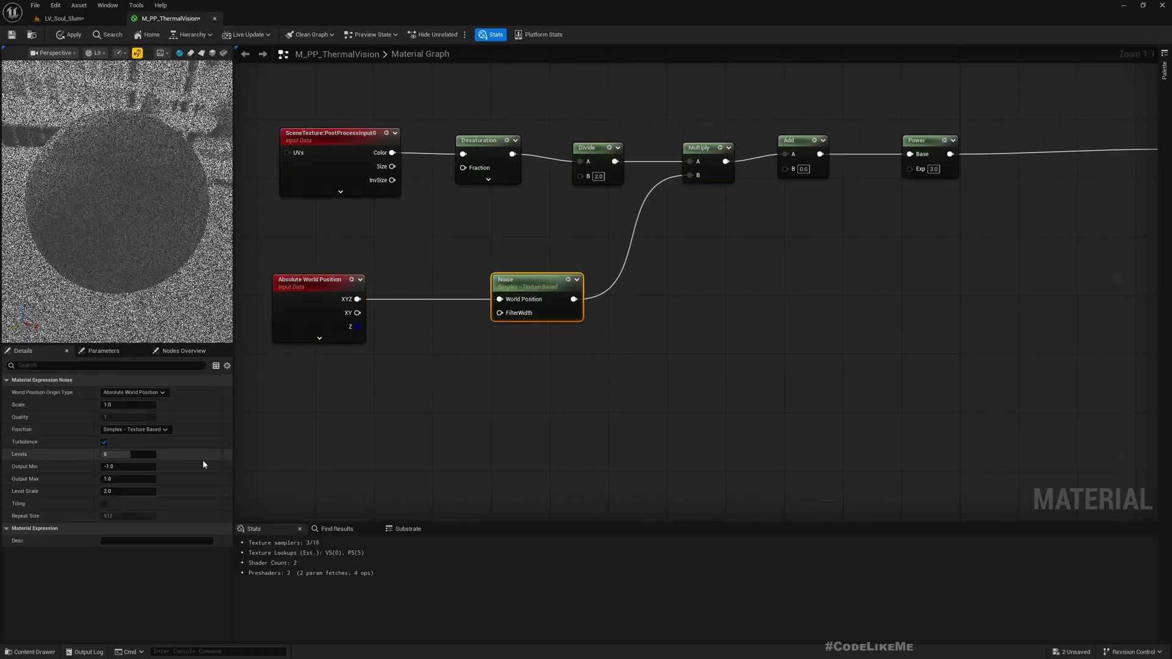
# Step: Apply the material and check the noise effect in the level
pyautogui.click(69, 34)
pyautogui.click(65, 20)
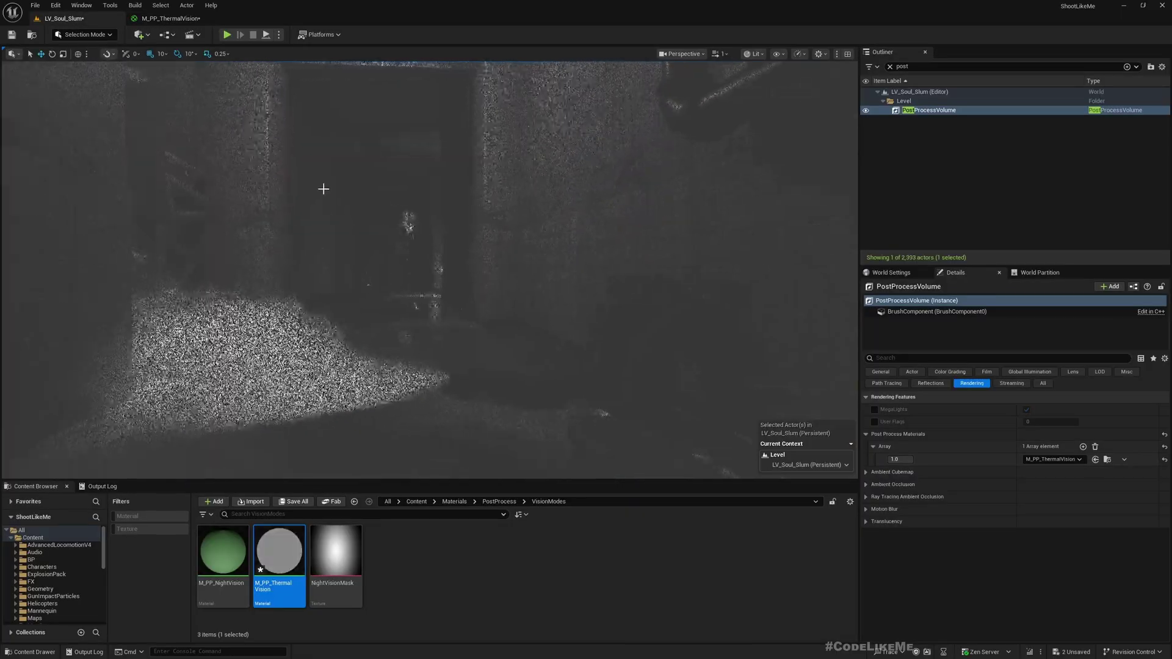
pyautogui.moveTo(324, 189)
pyautogui.mouseDown(button='right')
pyautogui.moveTo(331, 160)
pyautogui.moveTo(332, 171)
pyautogui.mouseUp(button='right')
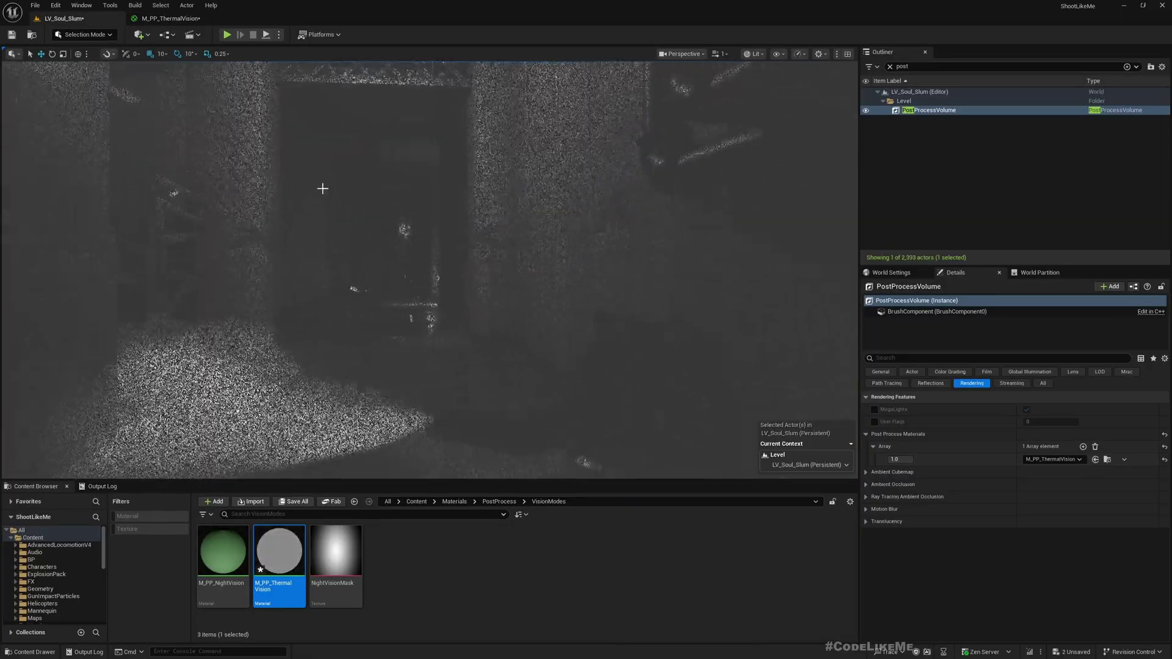
# Step: Set the Noise node's Output Min to 0.6, apply the material, and check the effect in the enlarged level viewport
pyautogui.click(157, 18)
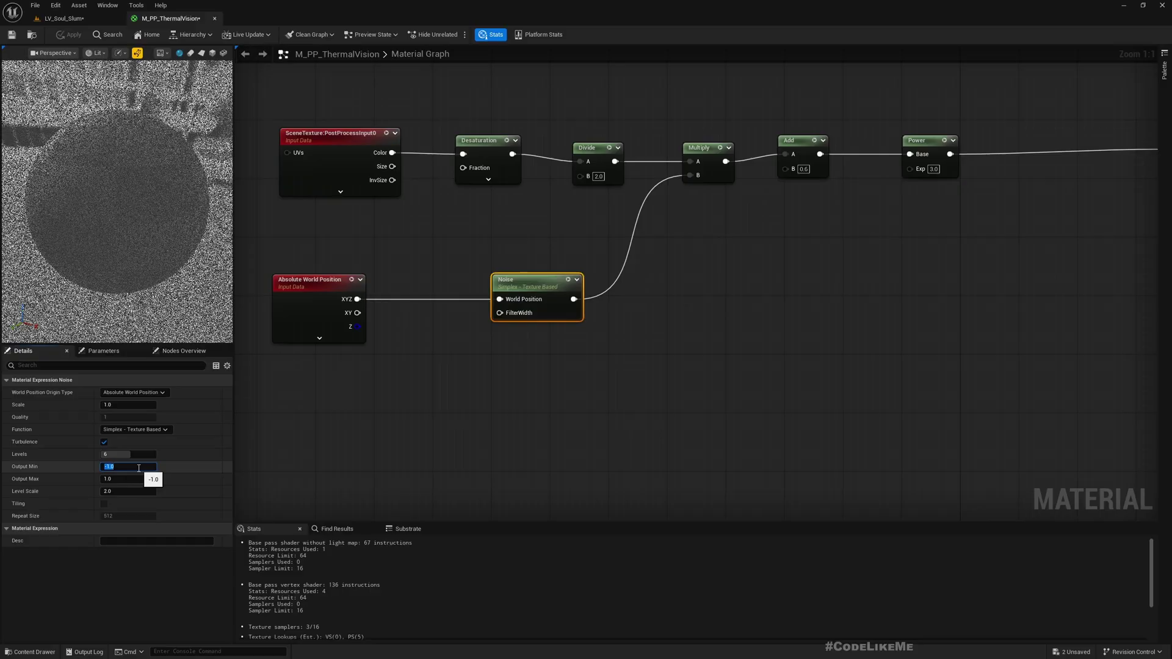
pyautogui.press('BackSpace')
pyautogui.write('.6')
pyautogui.press('Tab')
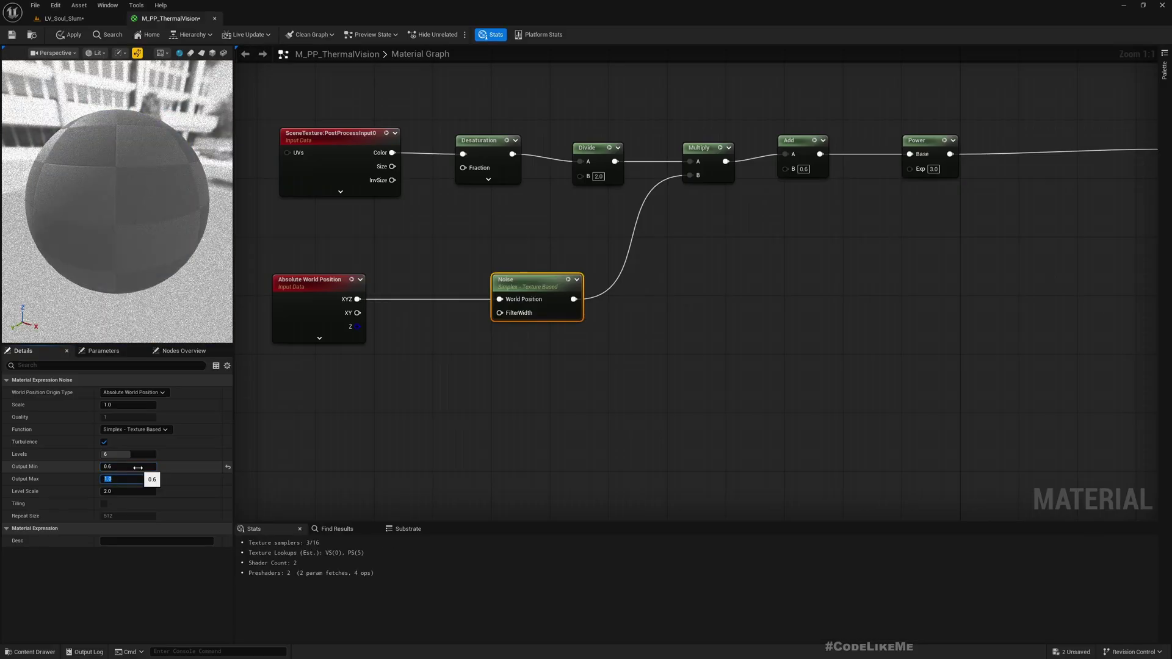
pyautogui.click(69, 32)
pyautogui.click(64, 18)
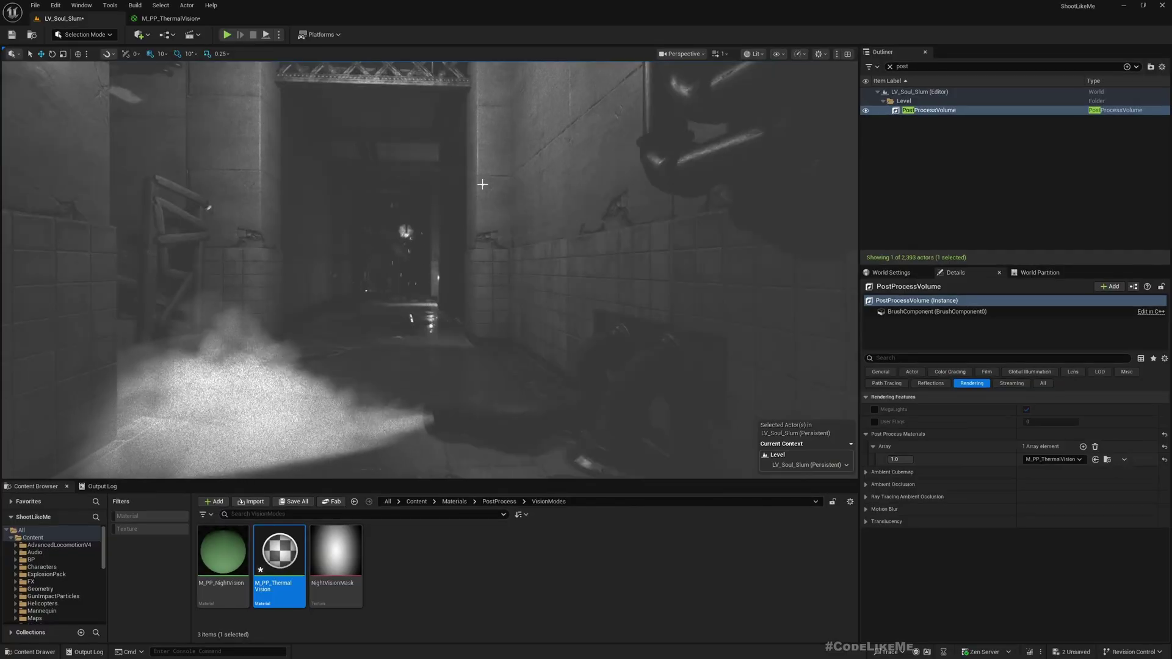
pyautogui.moveTo(495, 190); pyautogui.dragTo(477, 185, button='right')
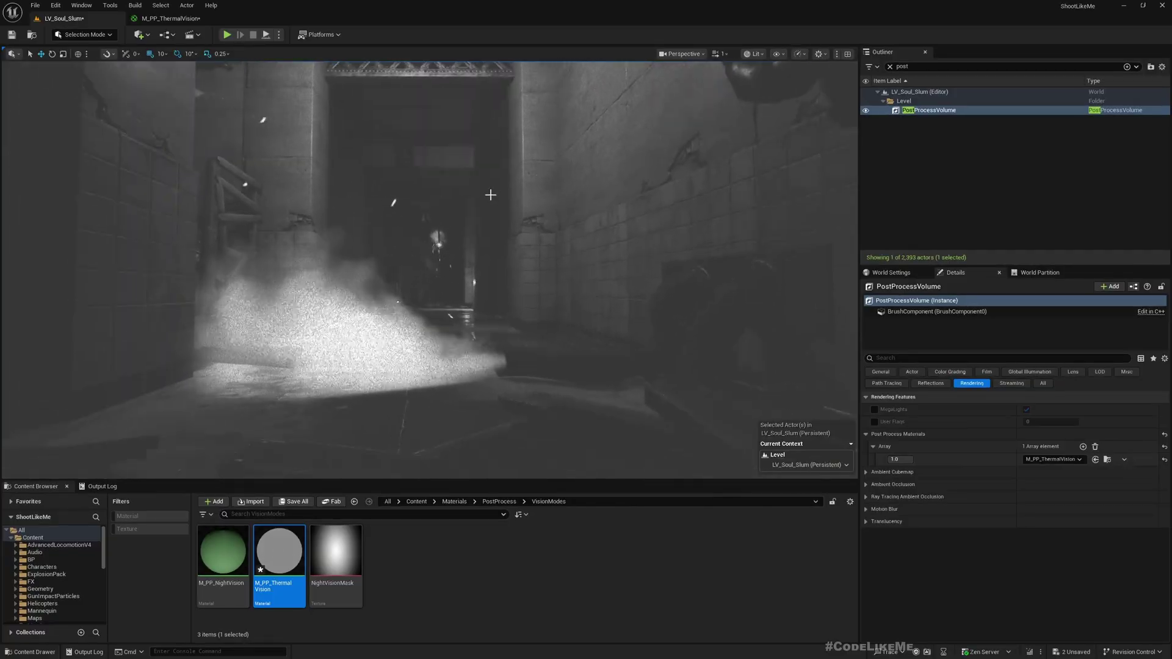
pyautogui.press('F11')
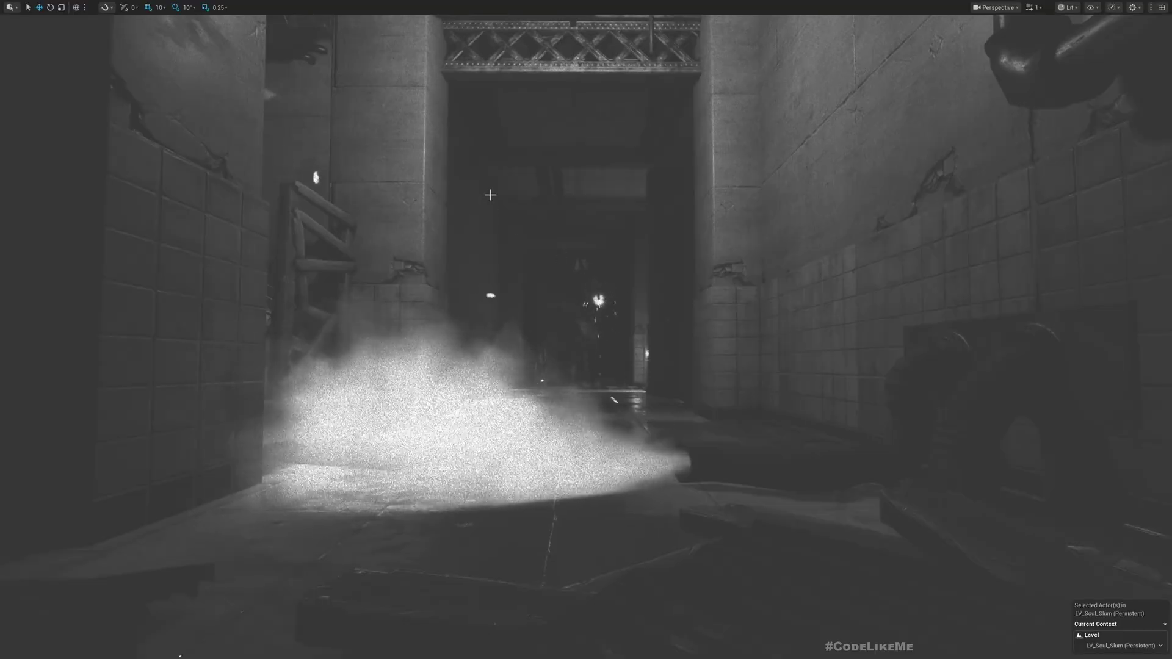
pyautogui.press('F11')
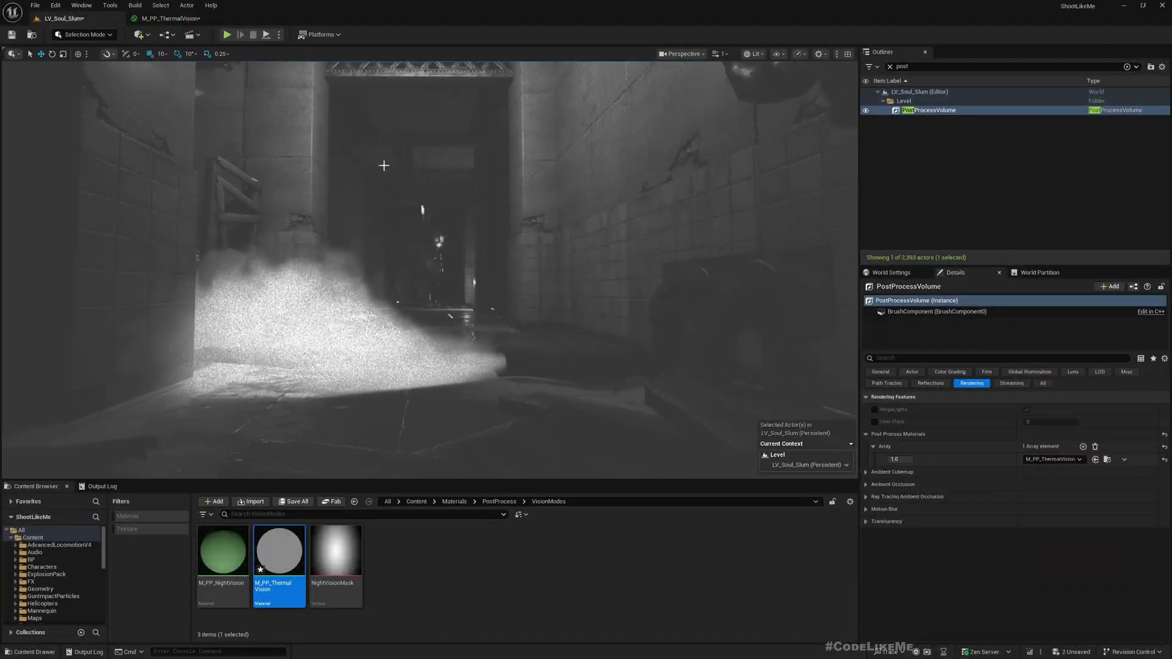
pyautogui.moveTo(382, 164); pyautogui.dragTo(387, 131, button='middle')
# Step: Set the Noise node's Scale to 0.2 and check the noise grain in the enlarged level viewport
pyautogui.click(168, 18)
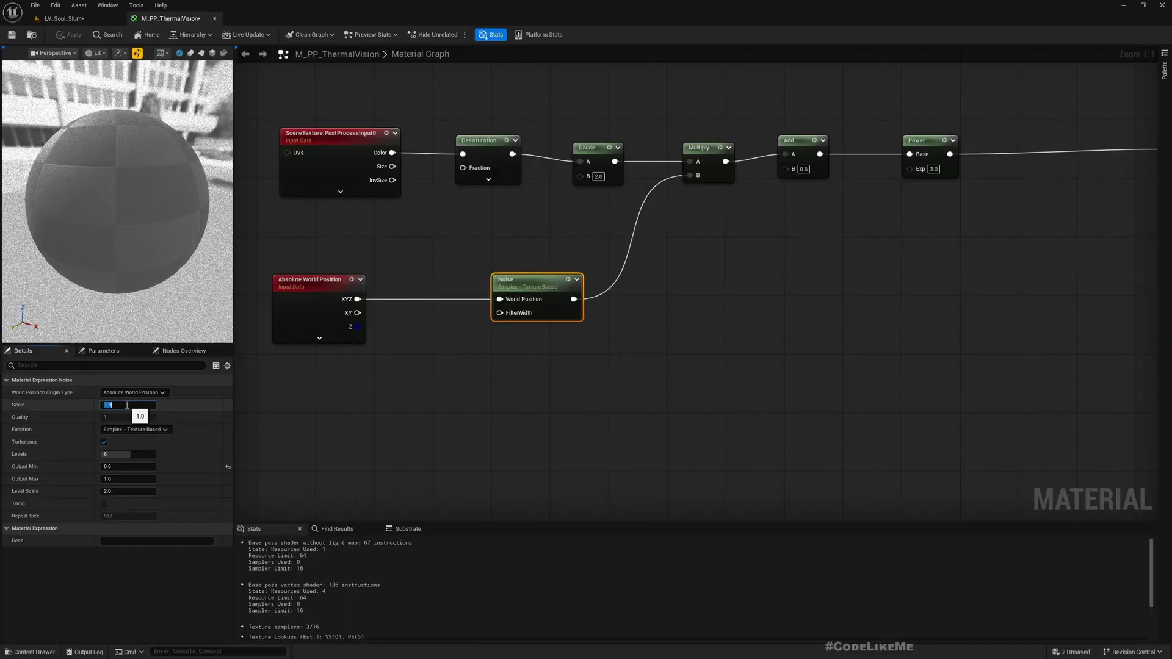
pyautogui.press('Return')
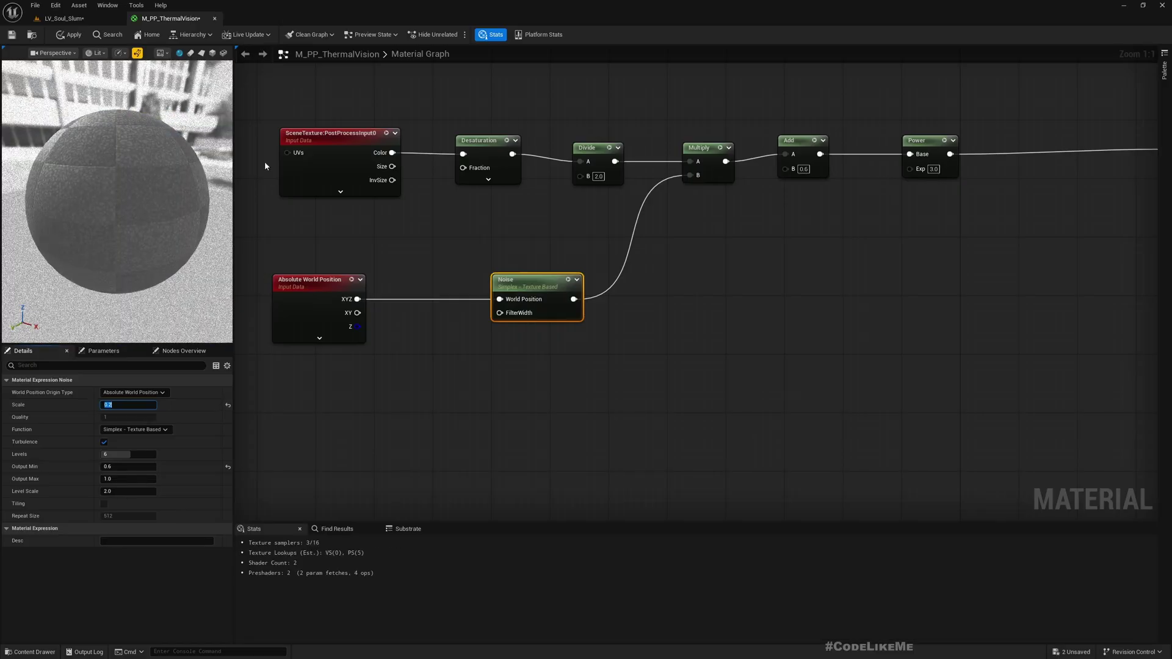
pyautogui.click(61, 18)
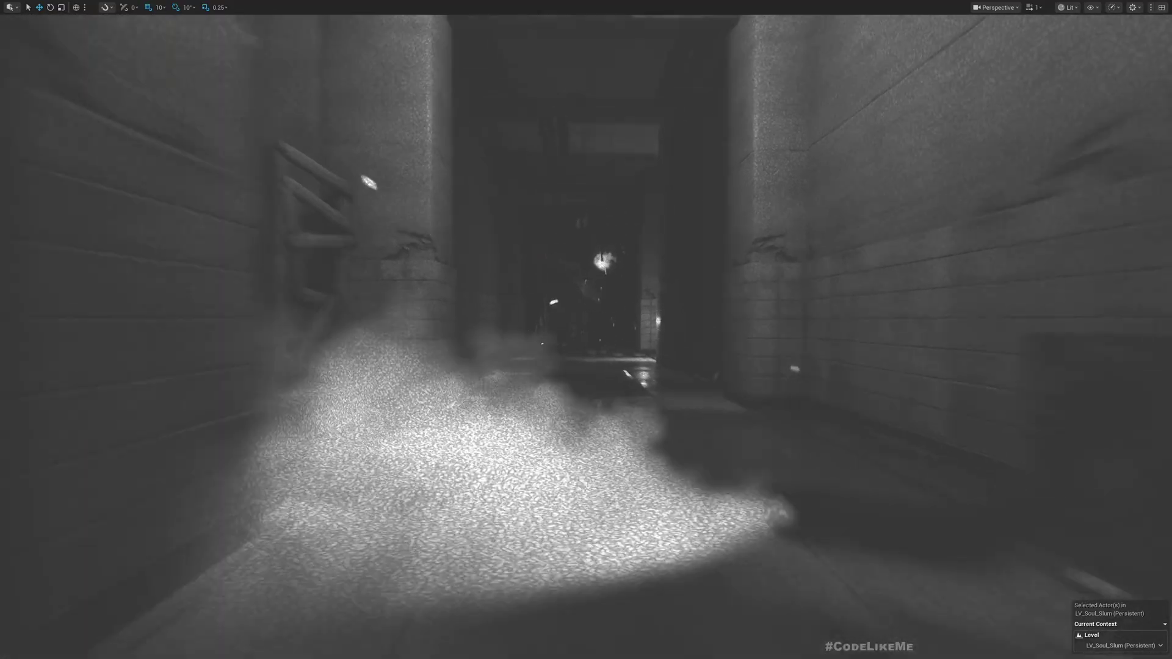
pyautogui.press('F11')
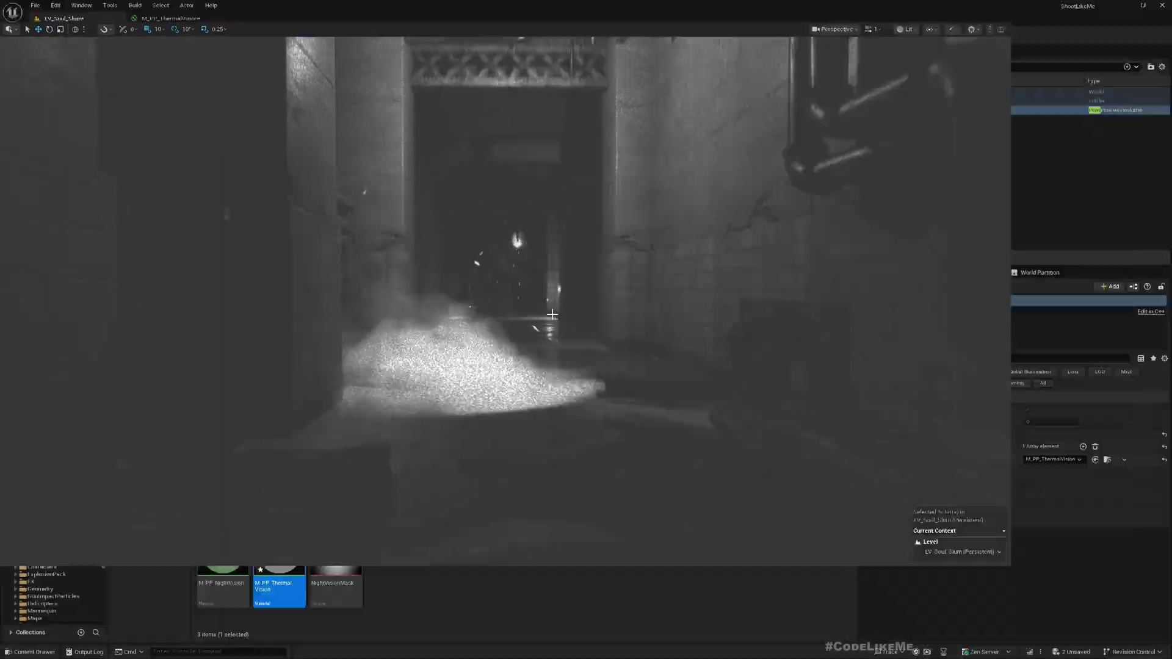
# Step: Reset the Noise node's Scale to its default, apply the material, and check the effect along the corridor
pyautogui.click(153, 20)
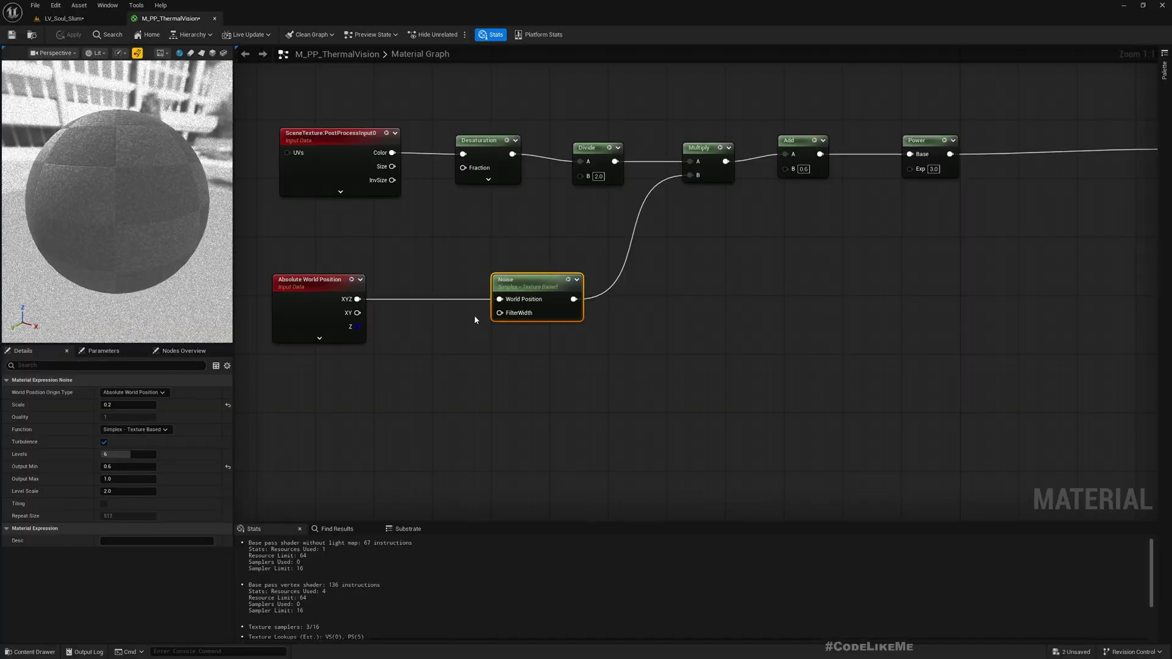
pyautogui.click(227, 405)
pyautogui.click(68, 35)
pyautogui.click(63, 19)
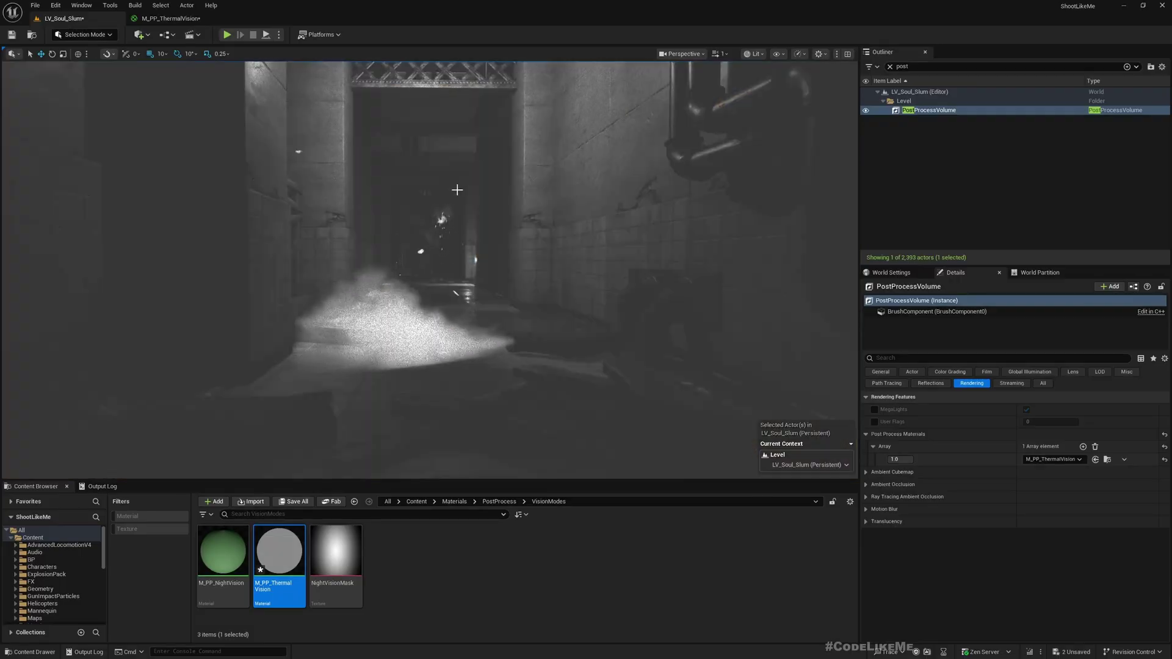
pyautogui.moveTo(430, 269); pyautogui.dragTo(441, 226, button='right')
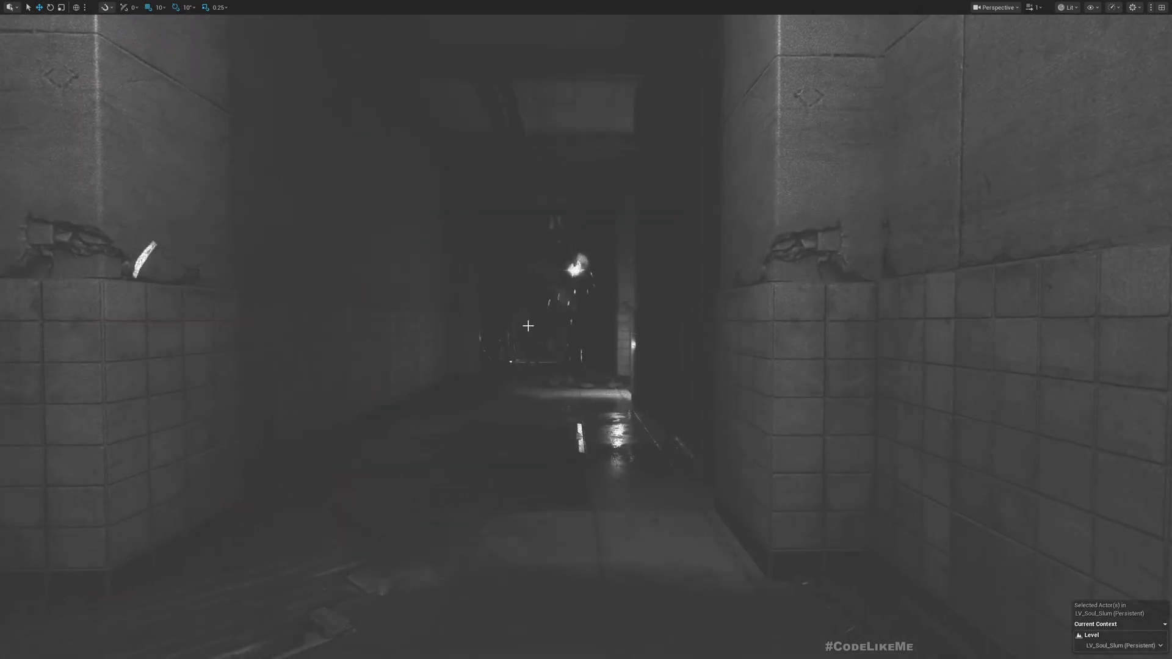
pyautogui.moveTo(528, 325); pyautogui.dragTo(505, 322, button='right')
pyautogui.press('F11')
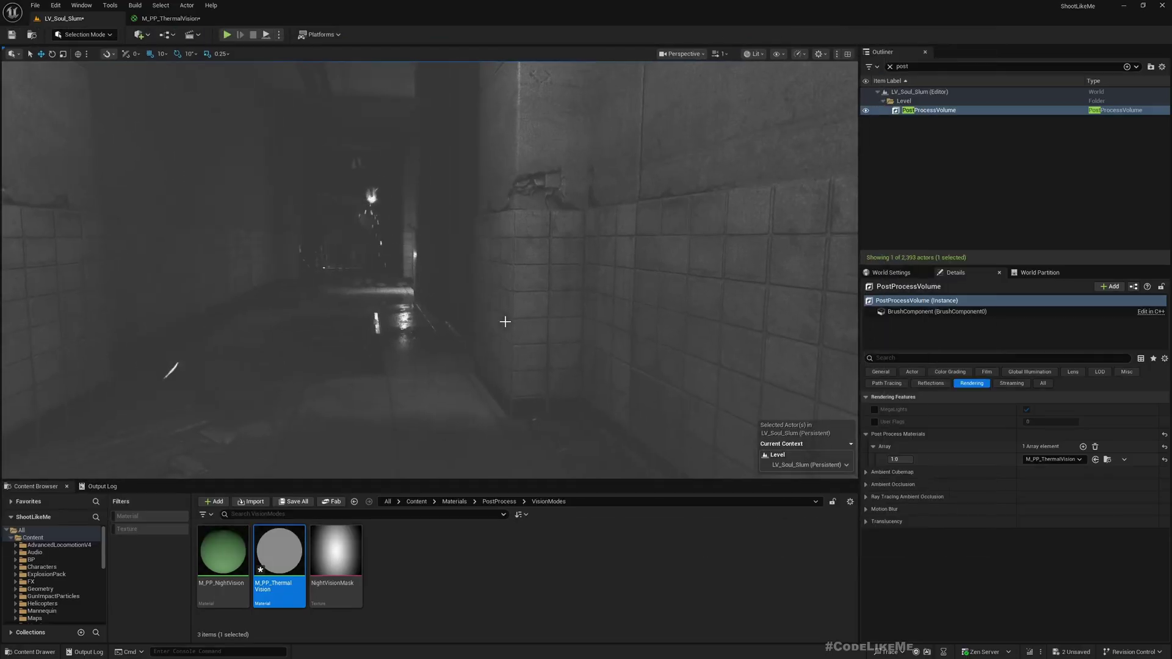
# Step: Open M_AnimMan_Default, the parent of the first material on the corridor NPC's character mesh
pyautogui.click(341, 256)
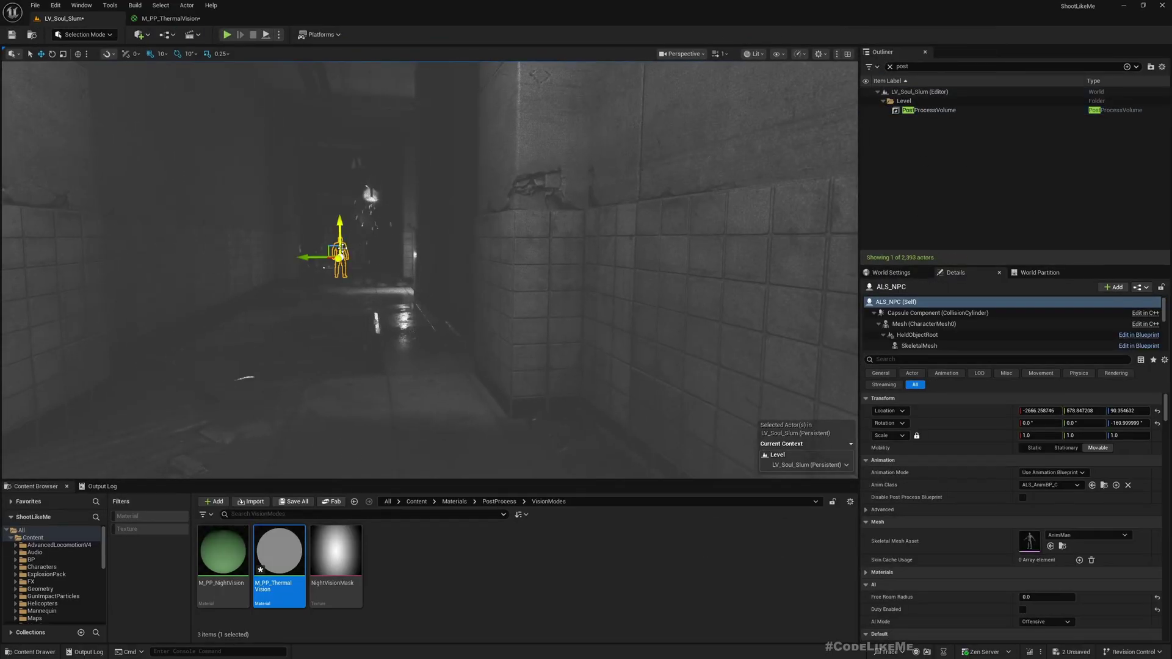
pyautogui.click(922, 324)
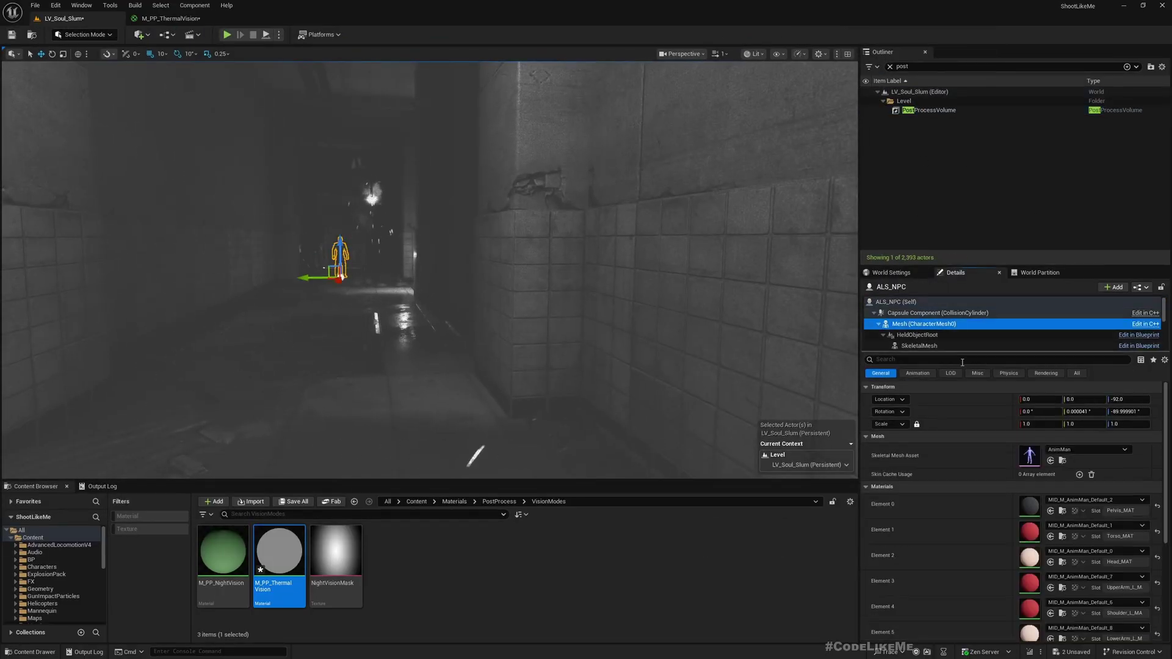
pyautogui.doubleClick(1033, 478)
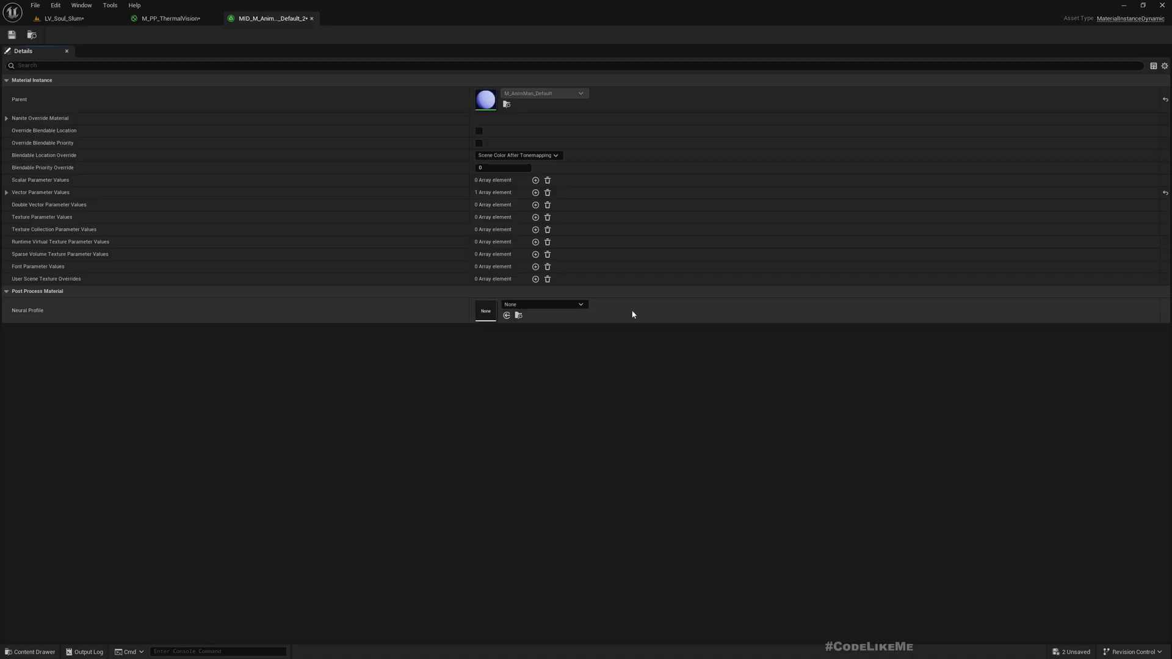
pyautogui.doubleClick(496, 96)
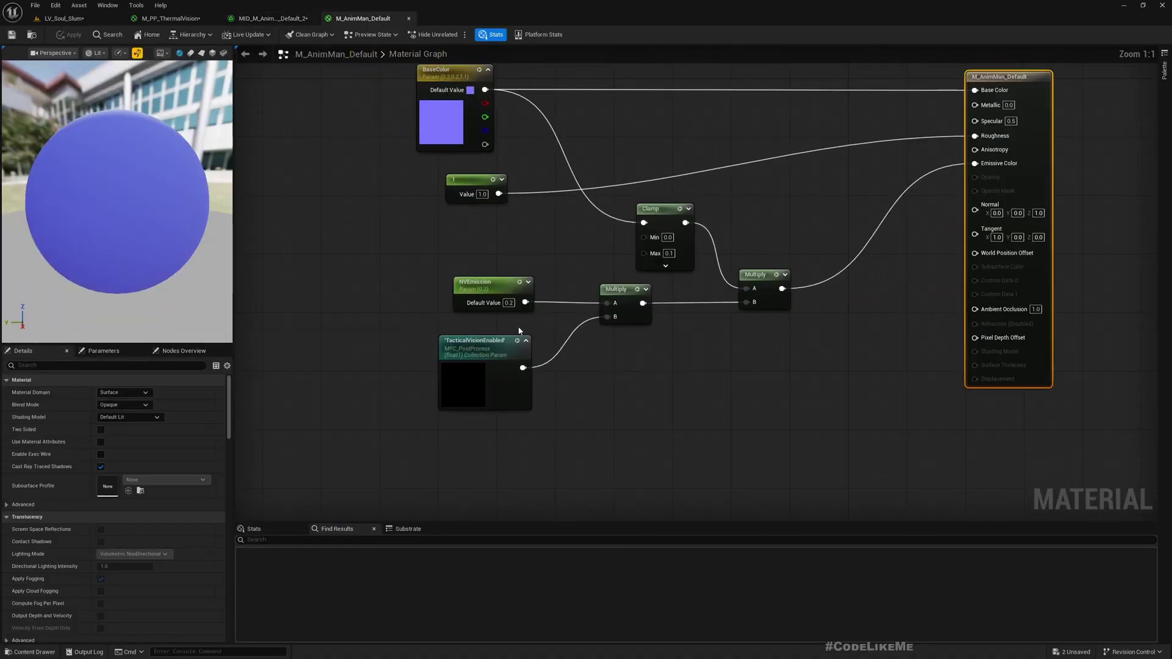
# Step: Duplicate the NVEmission parameter above TacticalVisionEnabled and rename the copy ThermalEmission
pyautogui.click(501, 352)
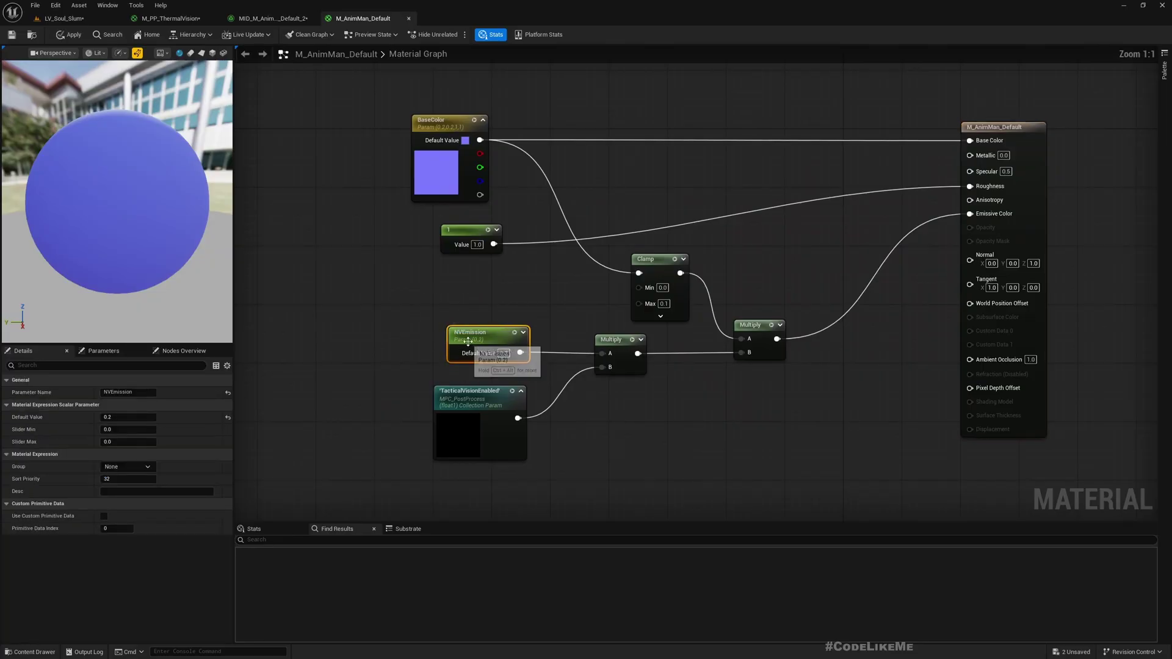
pyautogui.moveTo(473, 345); pyautogui.dragTo(458, 294)
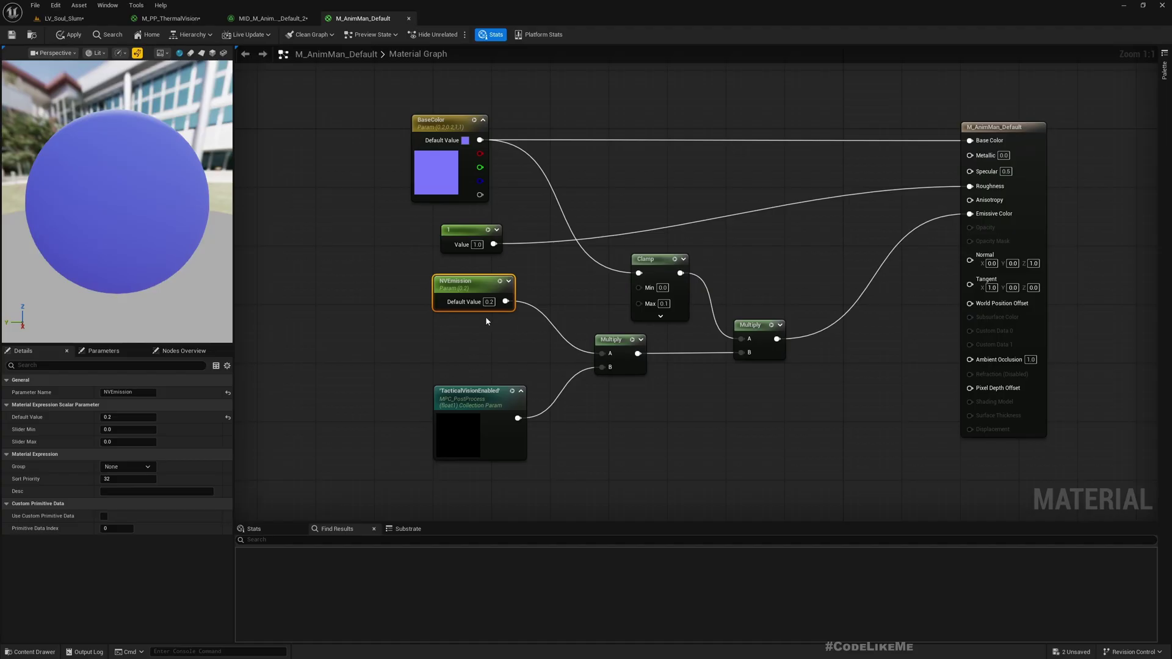
pyautogui.hotkey('ctrl', 'd')
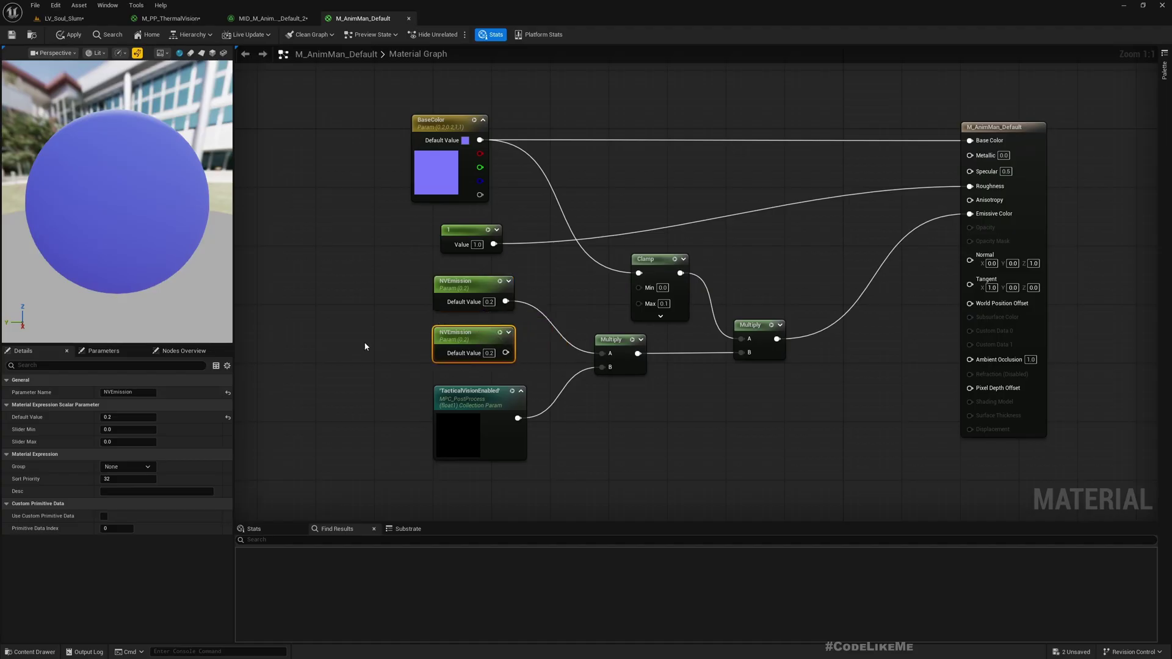
pyautogui.click(152, 392)
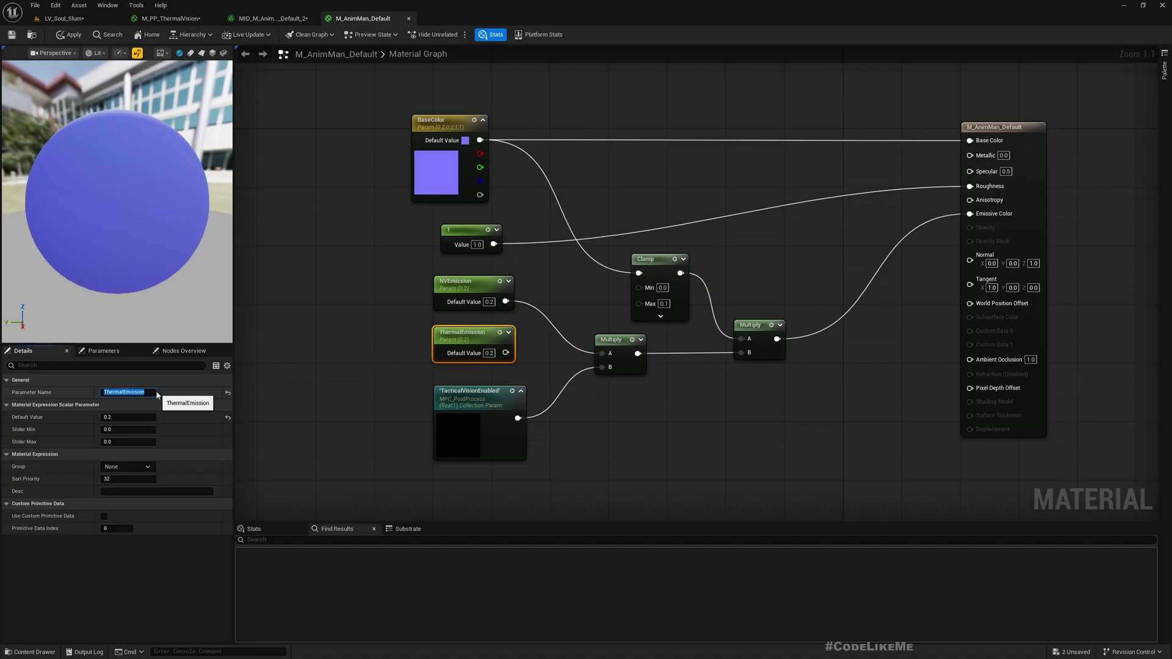
# Step: Wire ThermalEmission directly into the B input of the final Multiply node and move the TacticalVisionEnabled Multiply node out of the way
pyautogui.moveTo(506, 352); pyautogui.dragTo(616, 354)
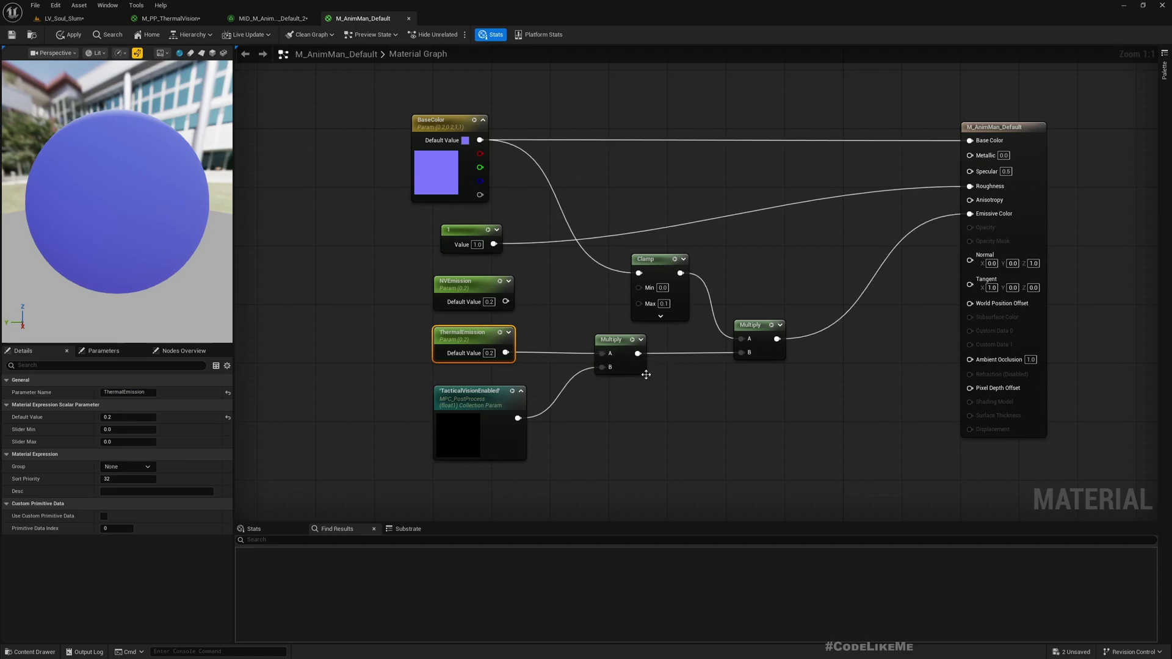
pyautogui.moveTo(511, 356); pyautogui.dragTo(848, 331)
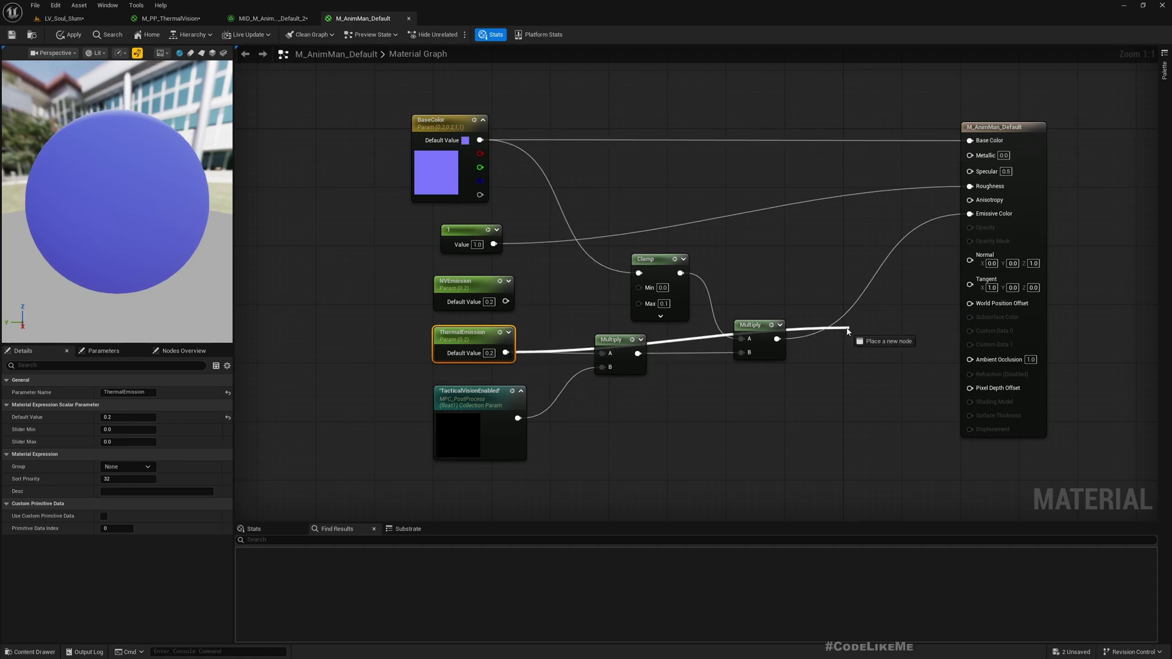
pyautogui.moveTo(743, 357); pyautogui.dragTo(743, 354)
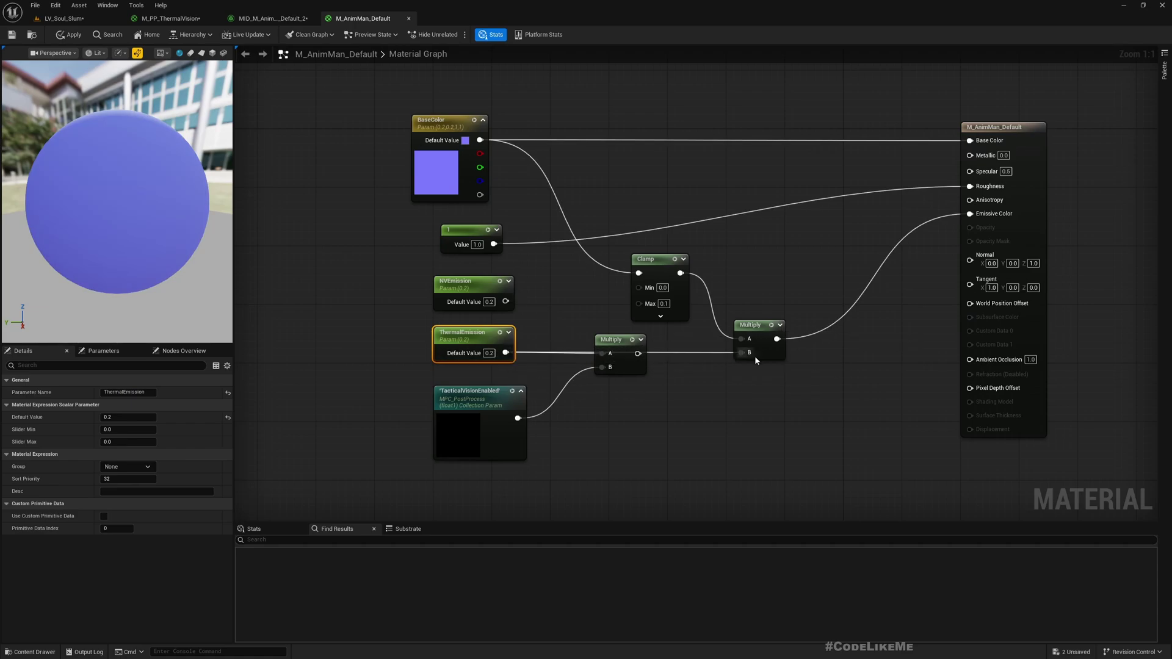
pyautogui.moveTo(639, 343); pyautogui.dragTo(650, 395)
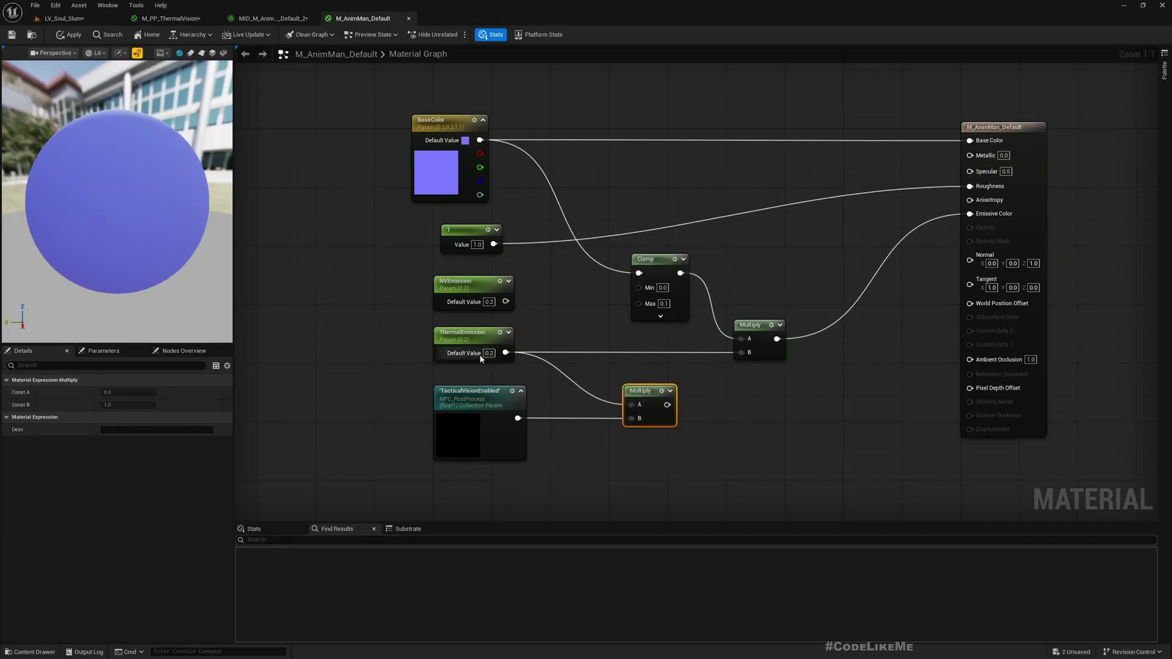
# Step: Set the ThermalEmission parameter's default value to 4 and apply the material
pyautogui.write('4')
pyautogui.press('Return')
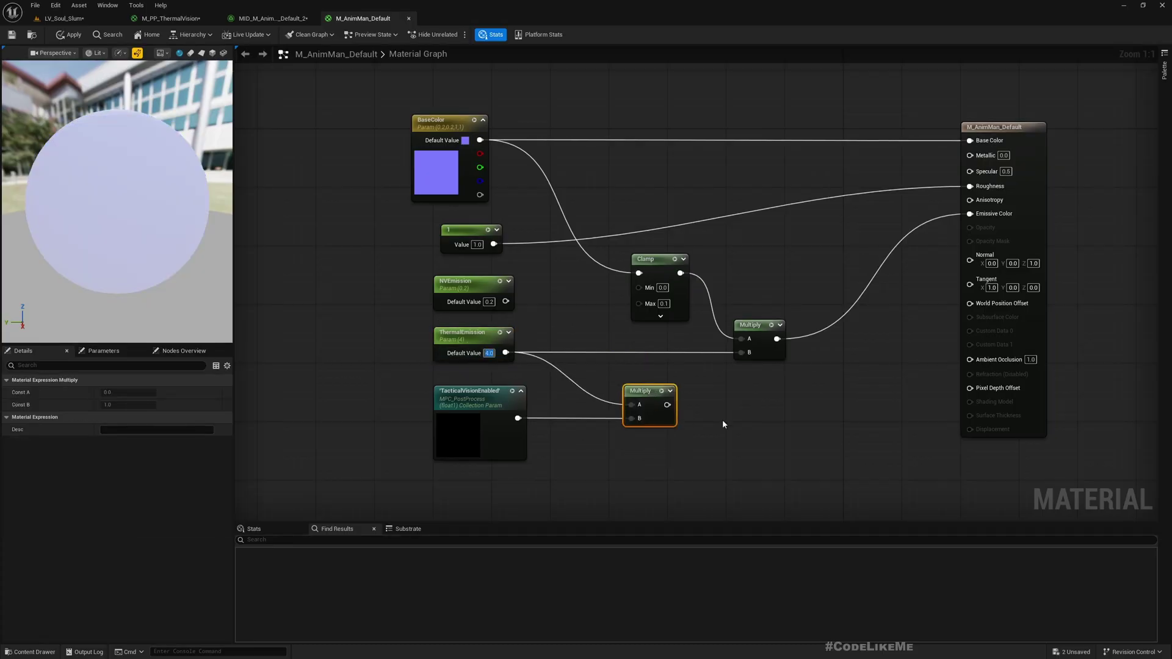
pyautogui.click(61, 36)
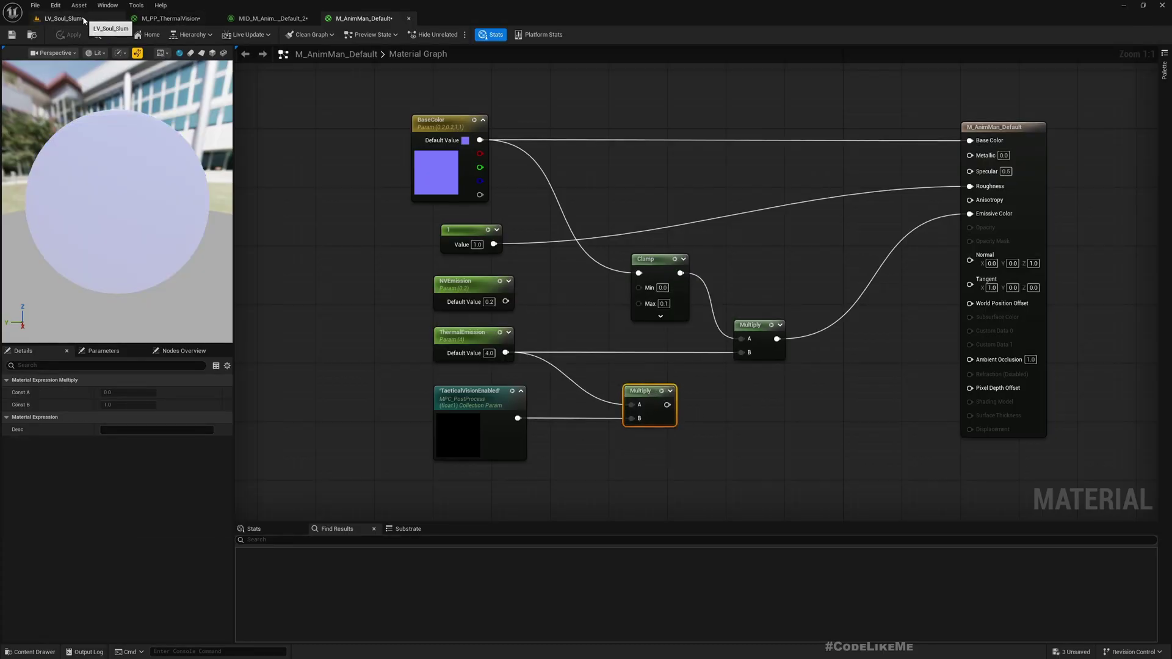
# Step: Play the LV_Soul_Slum level full screen and examine how brightly the characters glow in thermal vision
pyautogui.click(64, 18)
pyautogui.press('s')
pyautogui.moveTo(418, 276)
pyautogui.mouseDown(button='right')
pyautogui.moveTo(394, 260)
pyautogui.moveTo(404, 256)
pyautogui.moveTo(410, 284)
pyautogui.moveTo(417, 276)
pyautogui.mouseUp(button='right')
pyautogui.press('g')
pyautogui.press('g')
pyautogui.press('s')
pyautogui.press('F11')
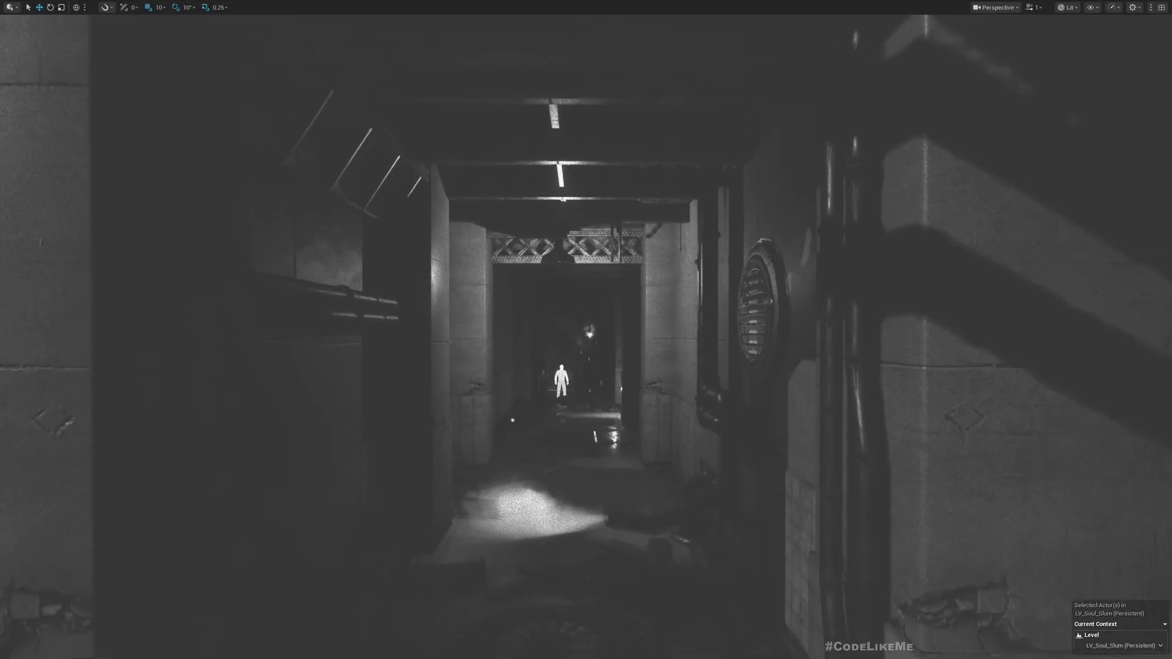
pyautogui.hotkey('alt', 'p')
pyautogui.press('c')
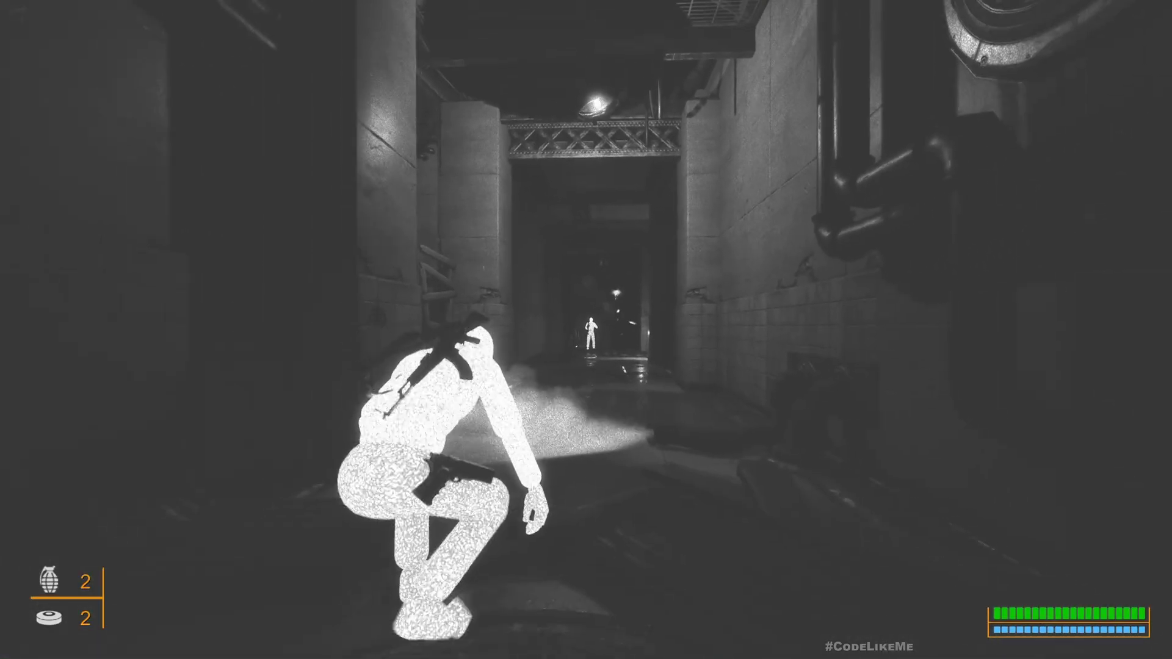
pyautogui.press('w')
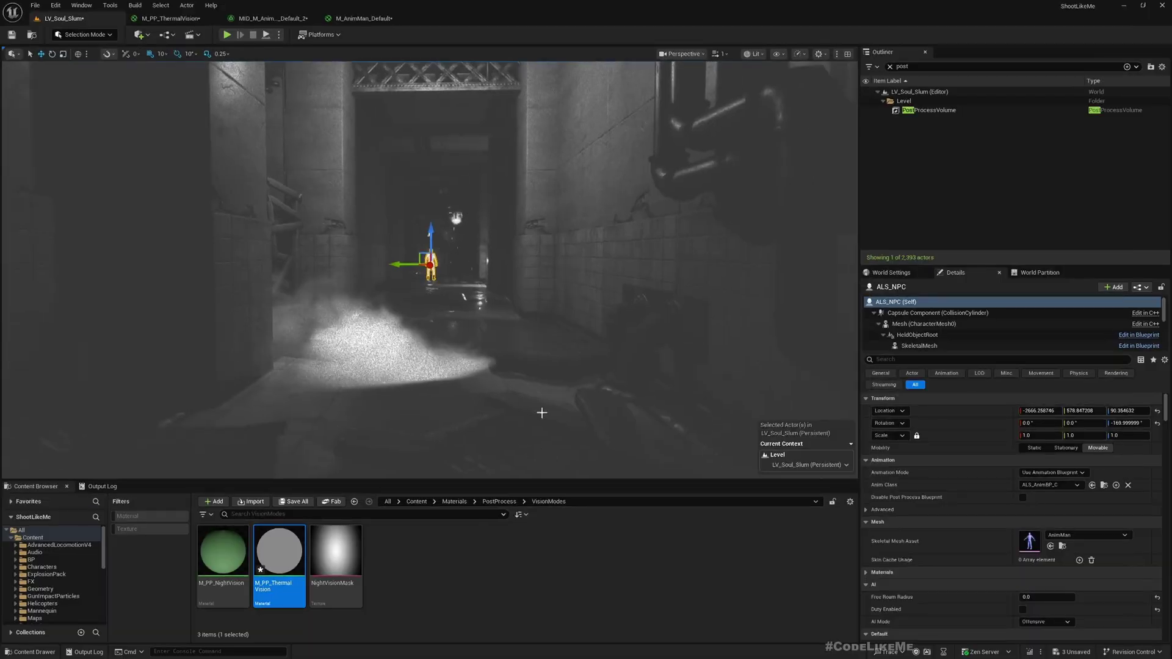
# Step: Set the Noise node's Scale to 0.5 in M_PP_ThermalVision, apply it, and check the grain on the characters in play mode
pyautogui.click(174, 17)
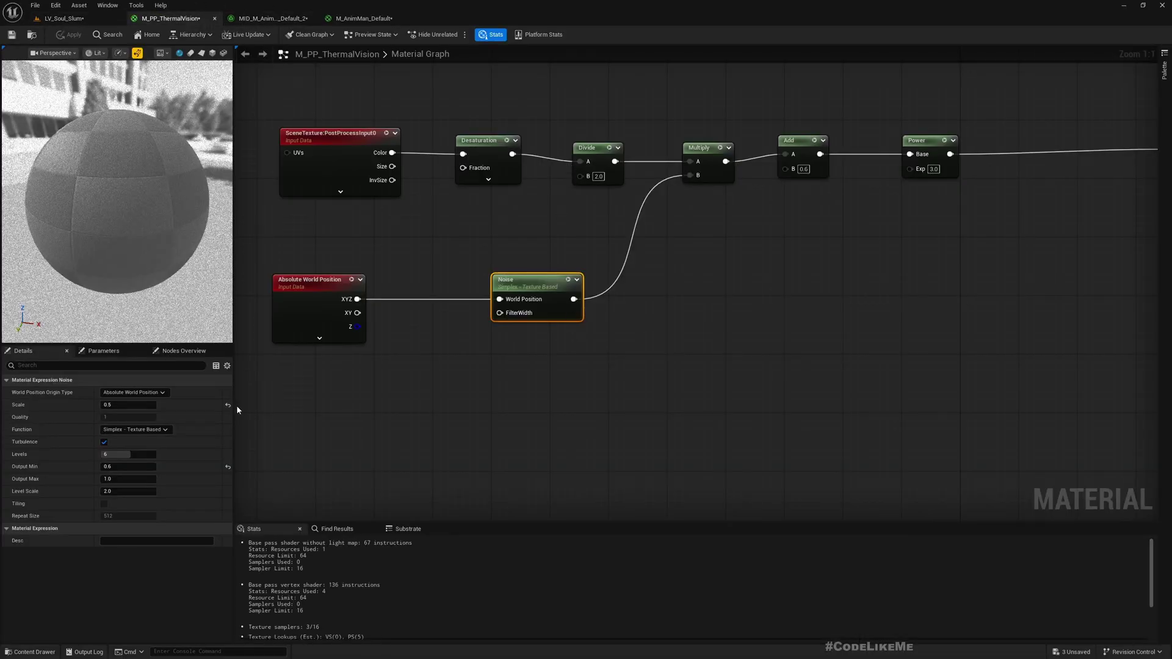
pyautogui.click(61, 22)
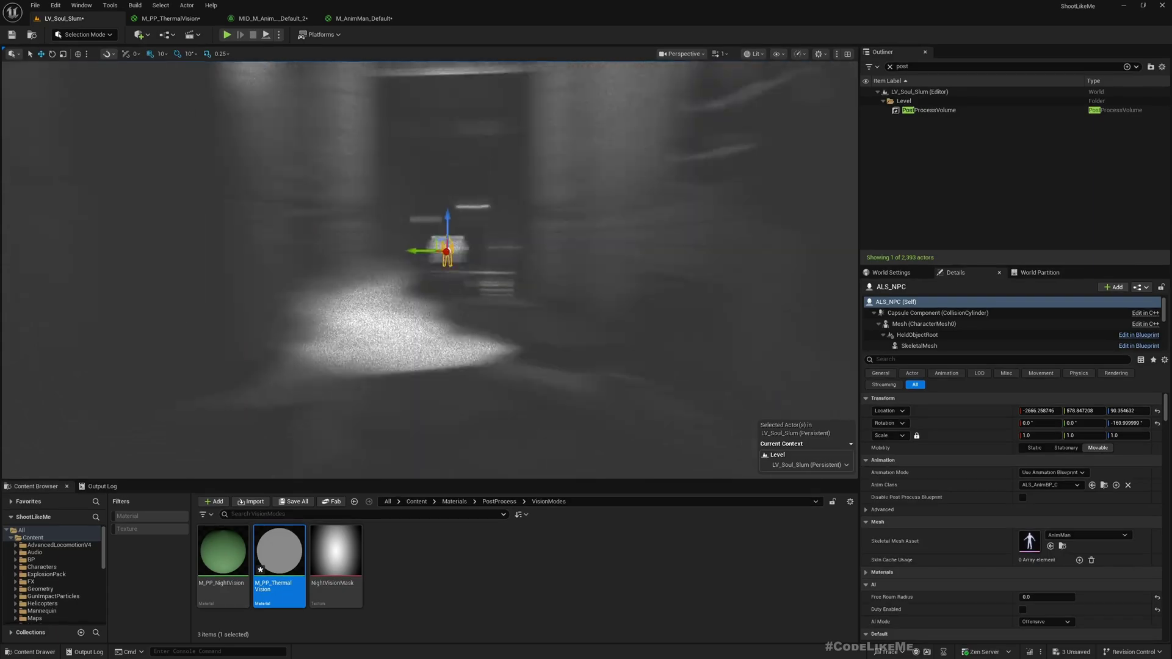
pyautogui.press('F11')
pyautogui.hotkey('alt', 'p')
pyautogui.press('w')
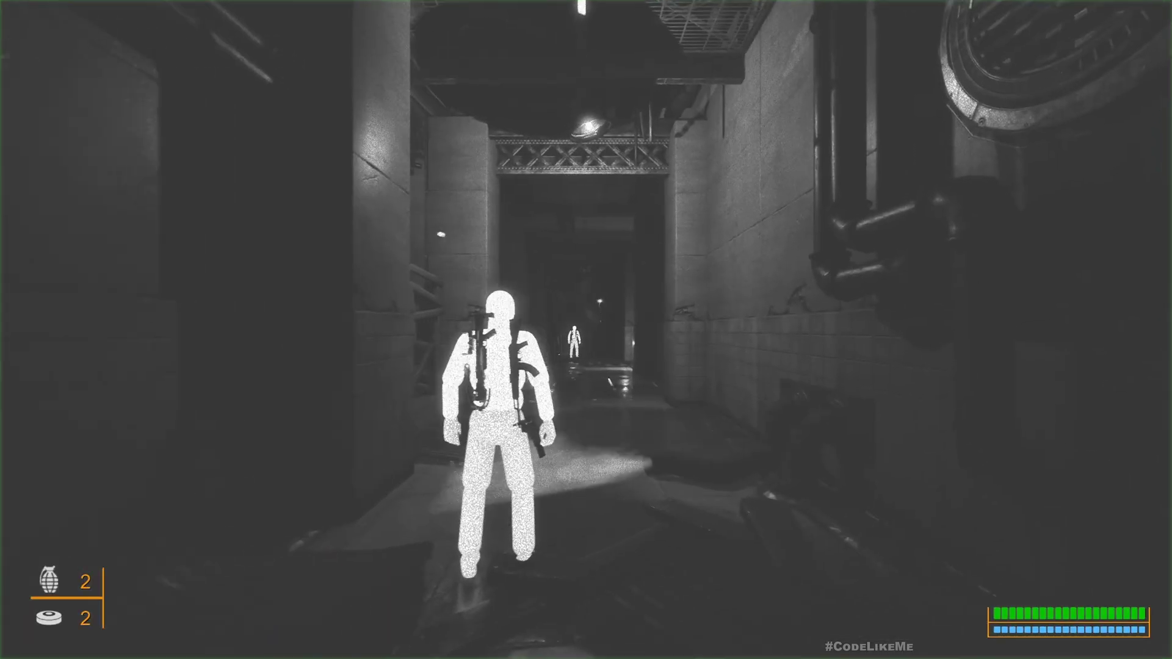
pyautogui.press('c')
pyautogui.press('w')
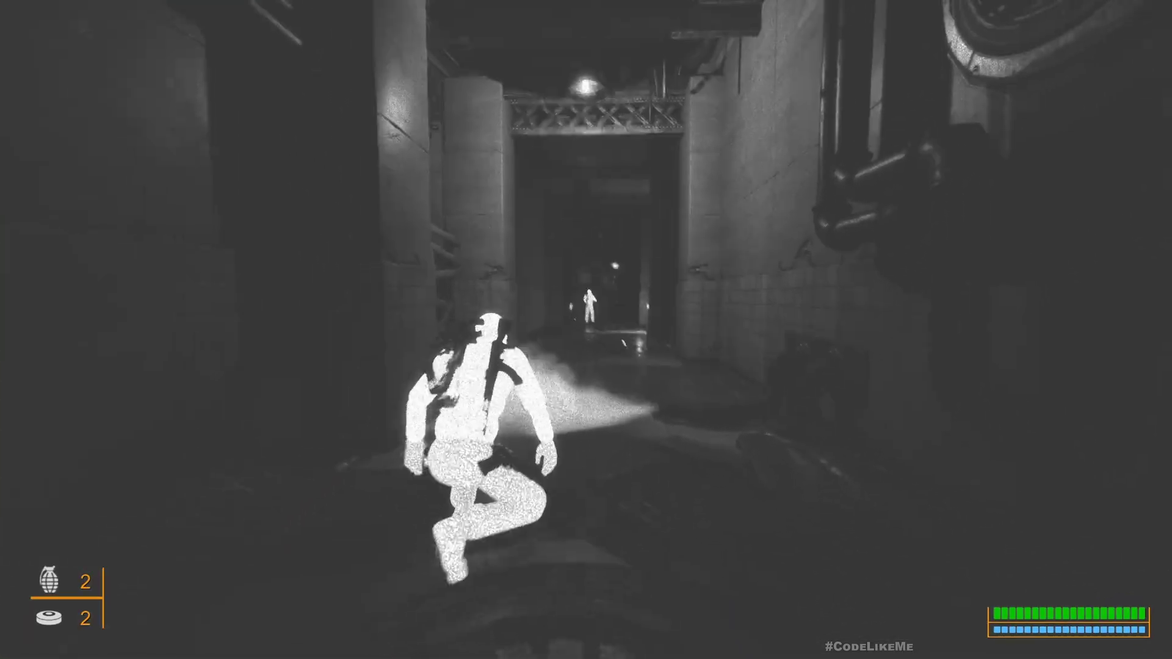
# Step: Equip the sniper rifle in play mode and examine the distant NPC through the zoomed binocular view
pyautogui.press('2')
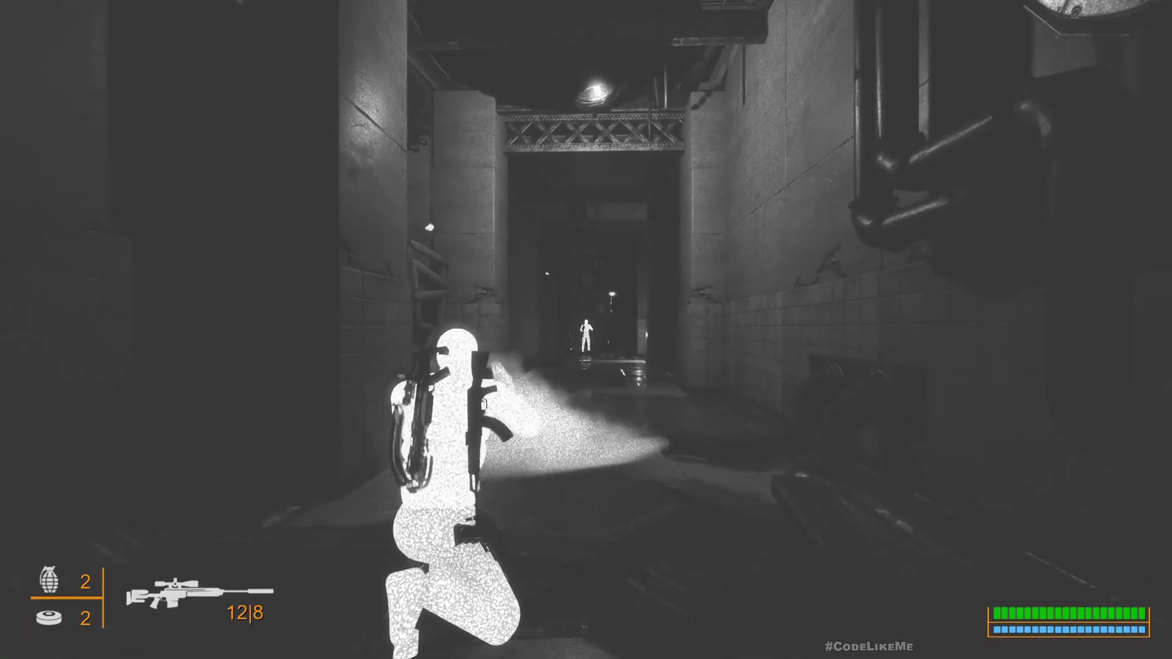
pyautogui.rightClick(586, 330)
pyautogui.scroll(1, 586, 330)
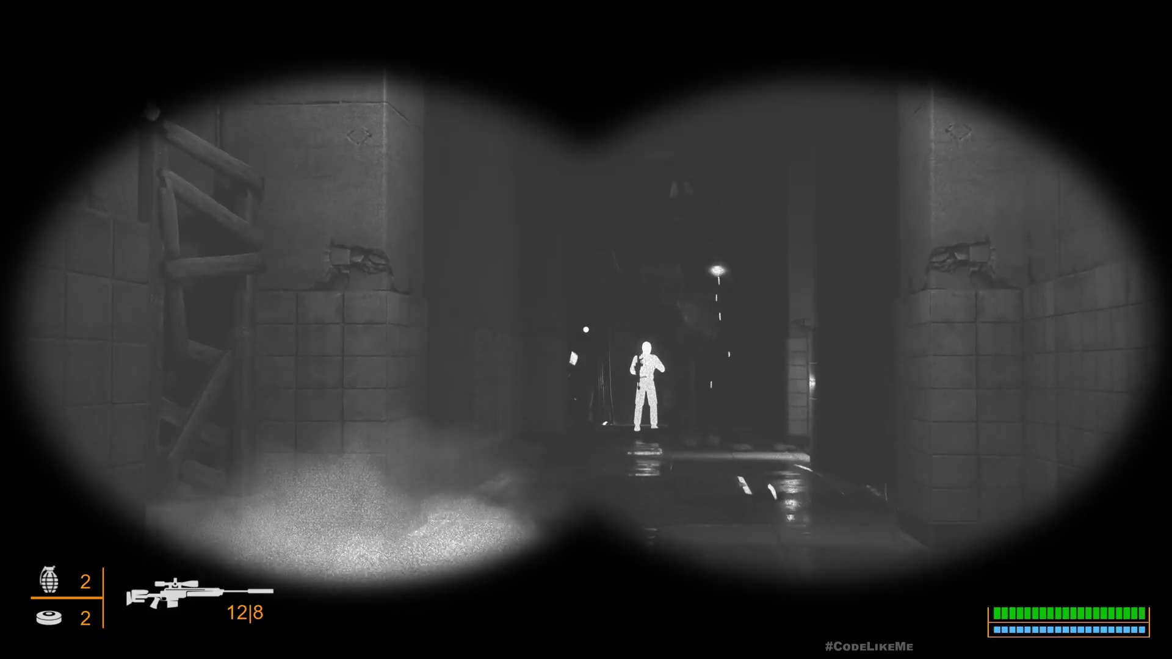
pyautogui.scroll(2, 586, 329)
pyautogui.scroll(-2, 586, 329)
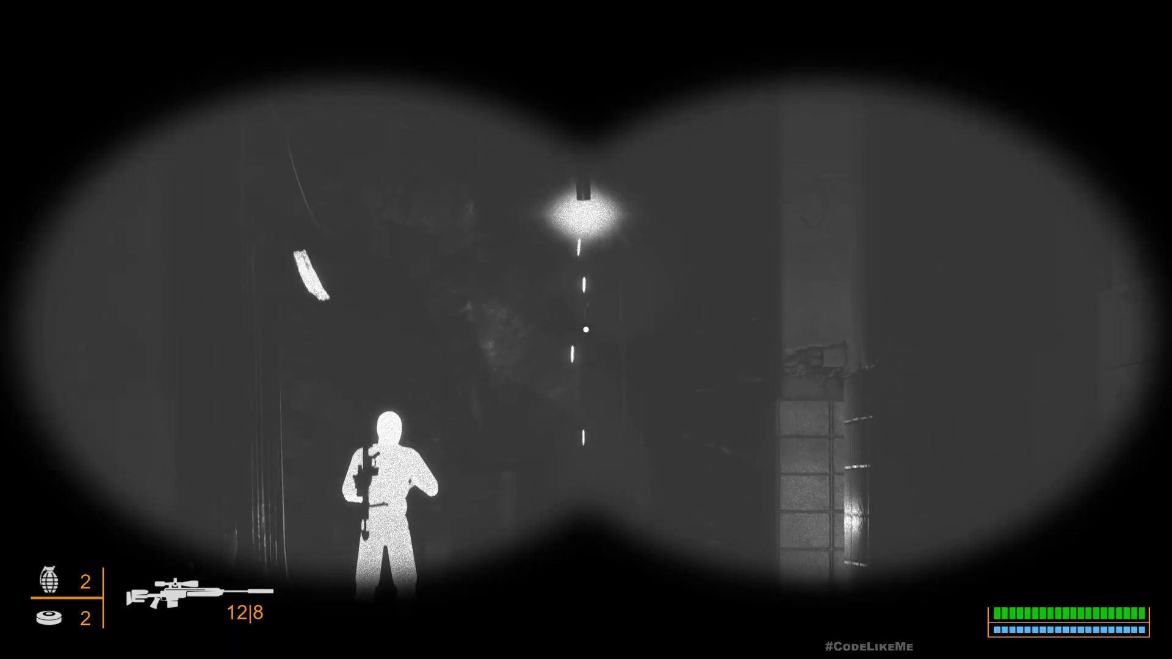
pyautogui.scroll(-1, 586, 330)
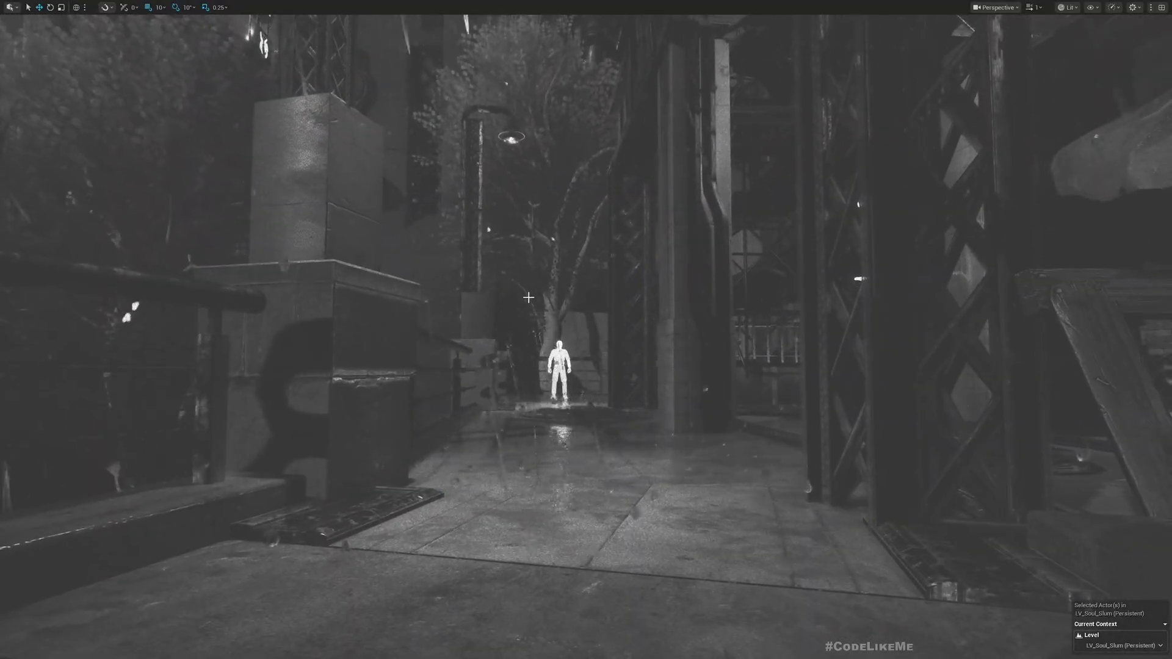
# Step: Leave the play test and reset the Noise node's Scale to its default in M_PP_ThermalVision
pyautogui.press('F11')
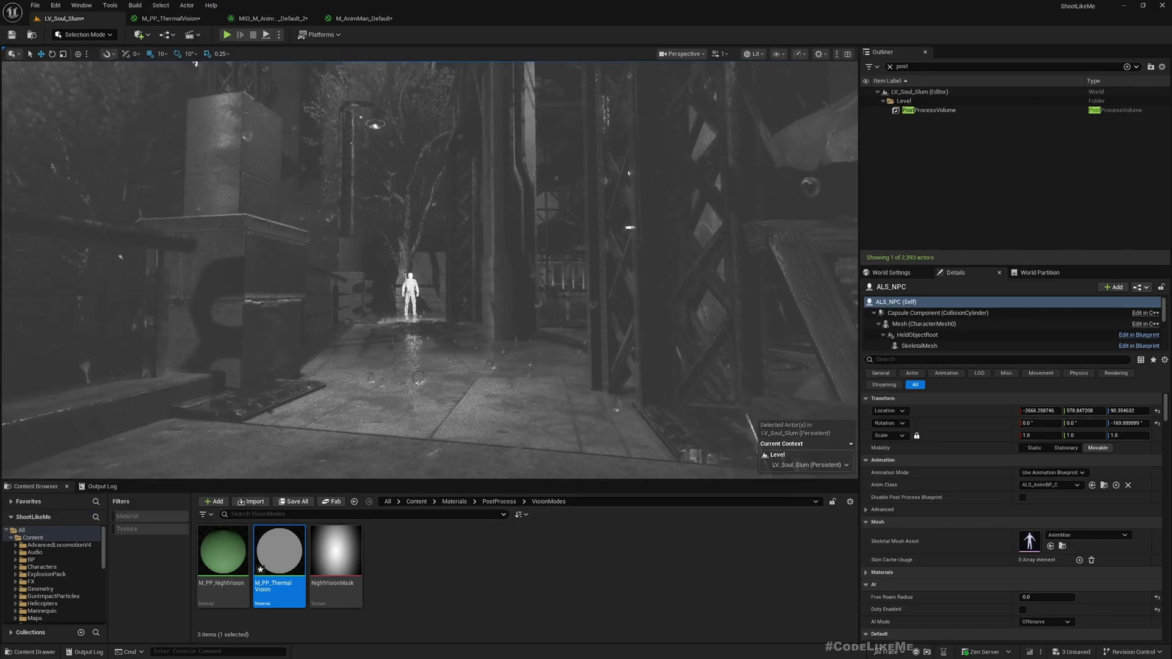
pyautogui.click(362, 19)
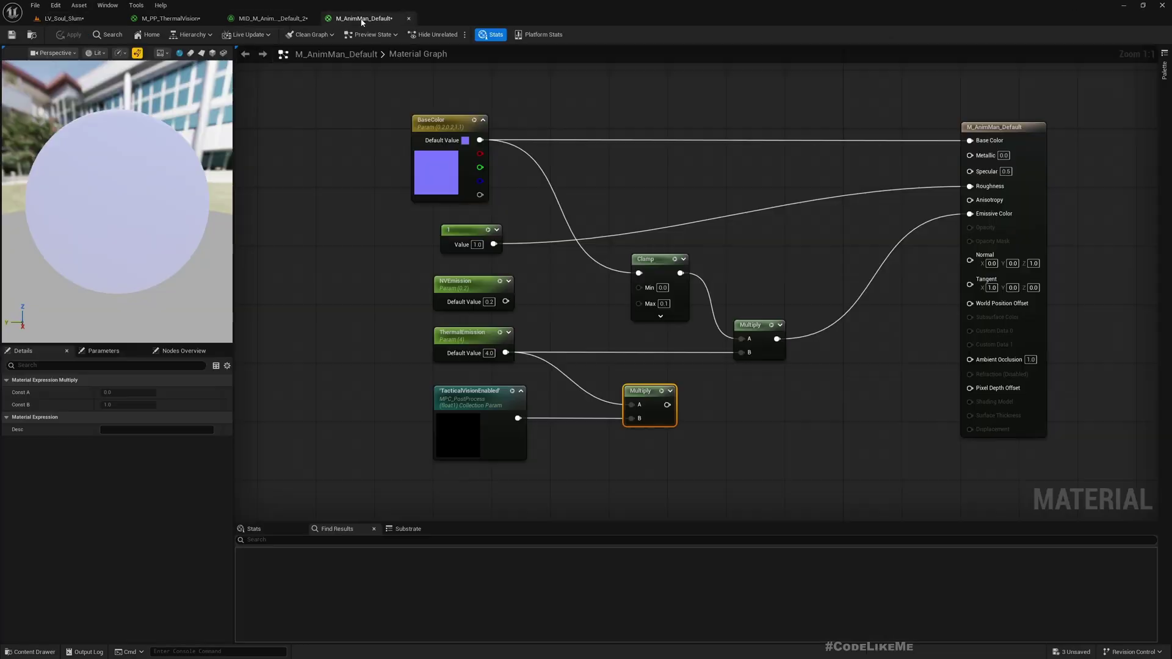
pyautogui.click(182, 17)
pyautogui.click(289, 18)
pyautogui.click(174, 17)
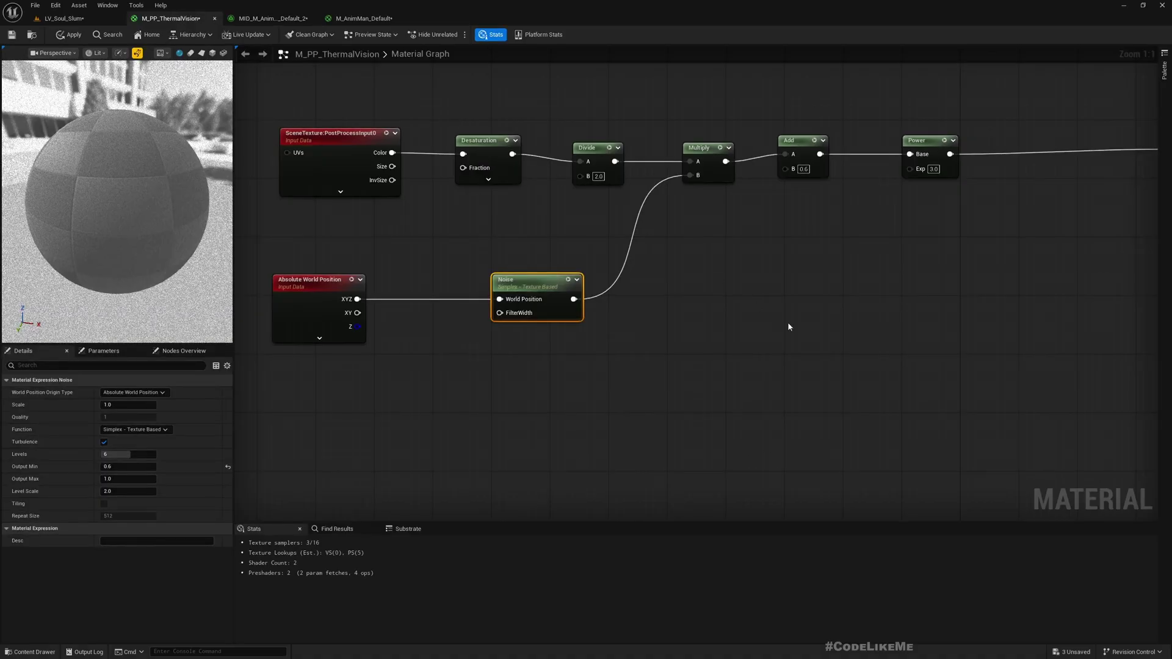
# Step: Promote the Add node's B input to a parameter named LightOffset and place it below the Multiply node
pyautogui.press('Home')
pyautogui.moveTo(724, 312); pyautogui.dragTo(718, 317)
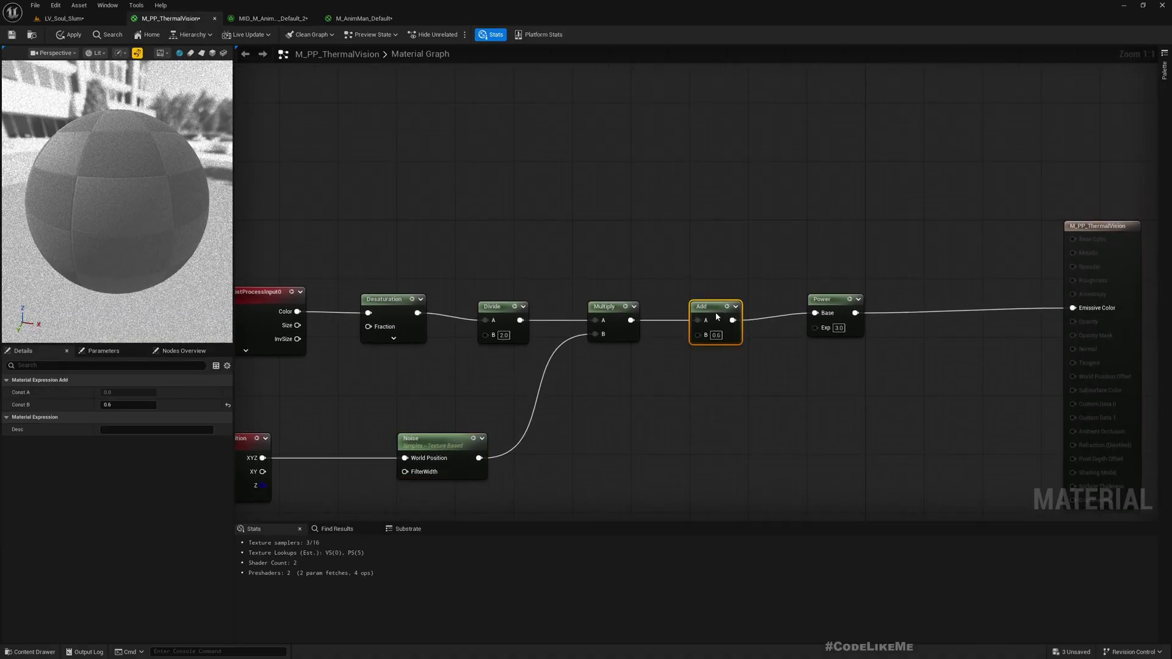
pyautogui.rightClick(700, 335)
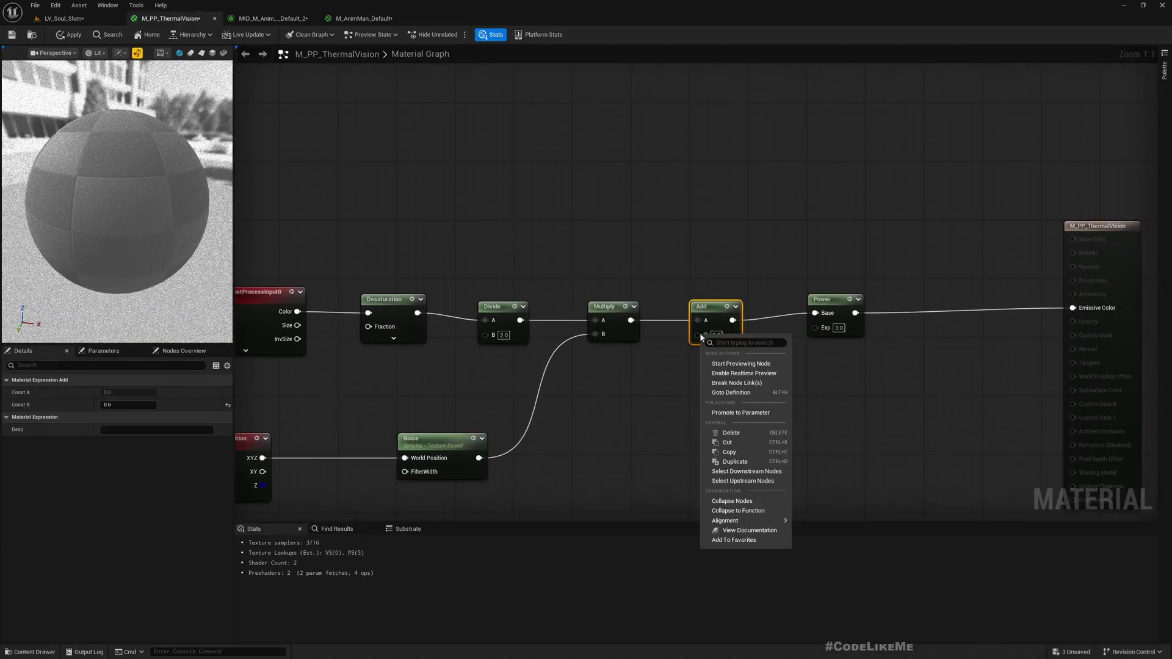
pyautogui.click(731, 413)
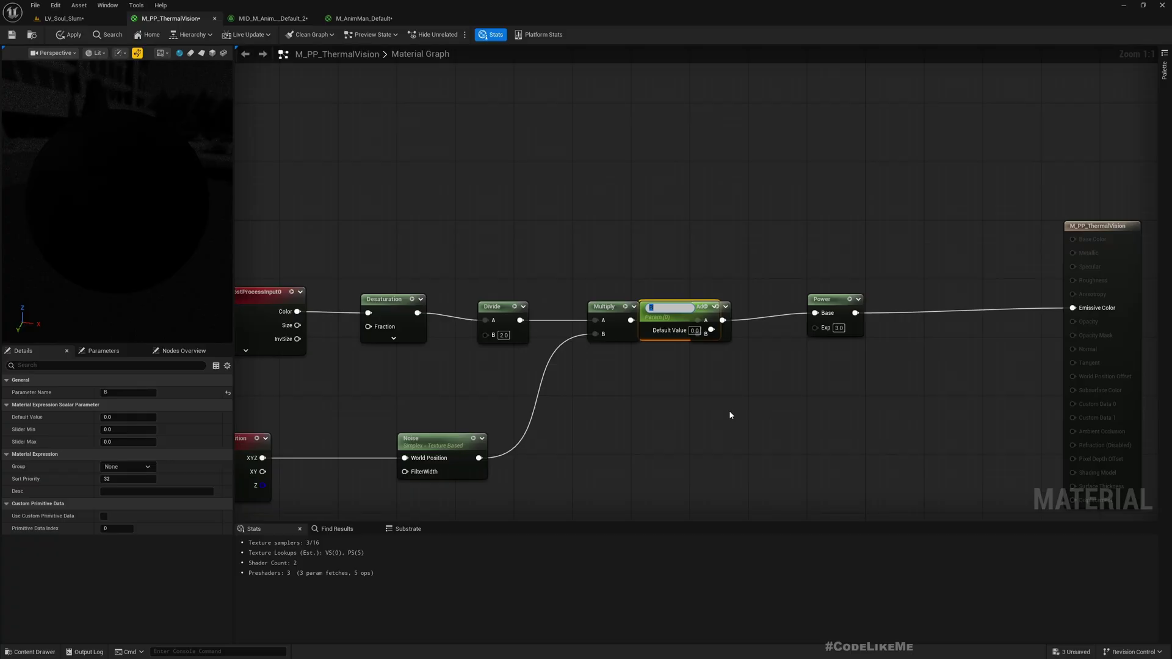
pyautogui.write('LightOffset')
pyautogui.press('Return')
pyautogui.moveTo(679, 314); pyautogui.dragTo(626, 384)
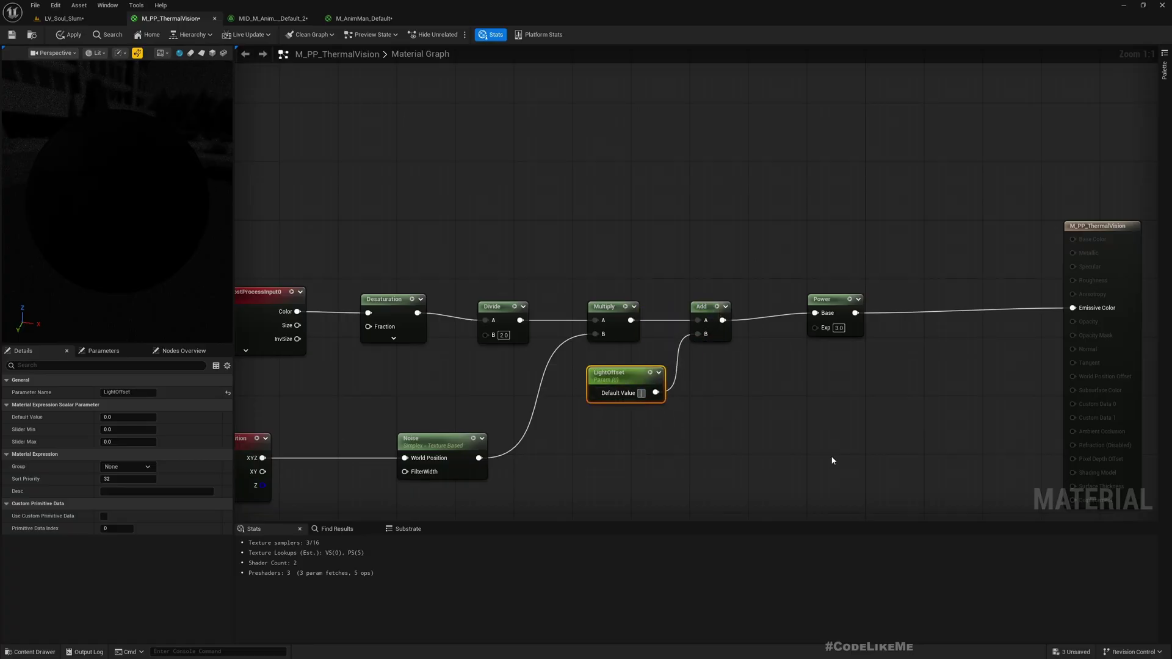
# Step: Try LightOffset default values of 0.2 and 0.4, applying each and checking the brightness in the level
pyautogui.write('0.2')
pyautogui.press('Return')
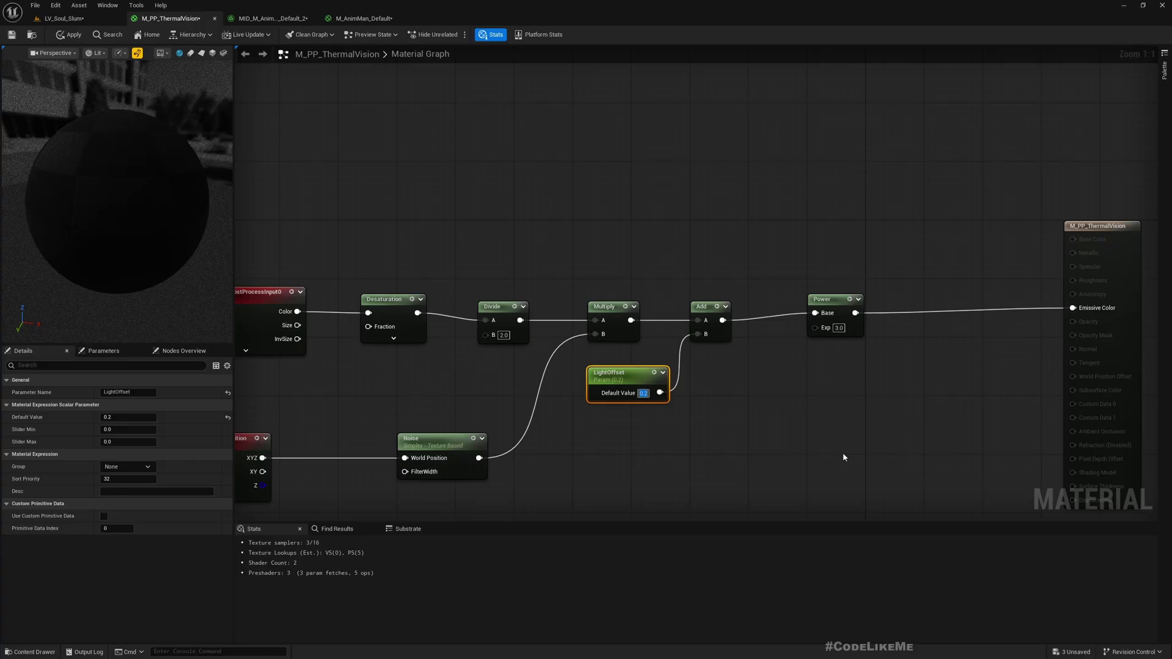
pyautogui.click(64, 18)
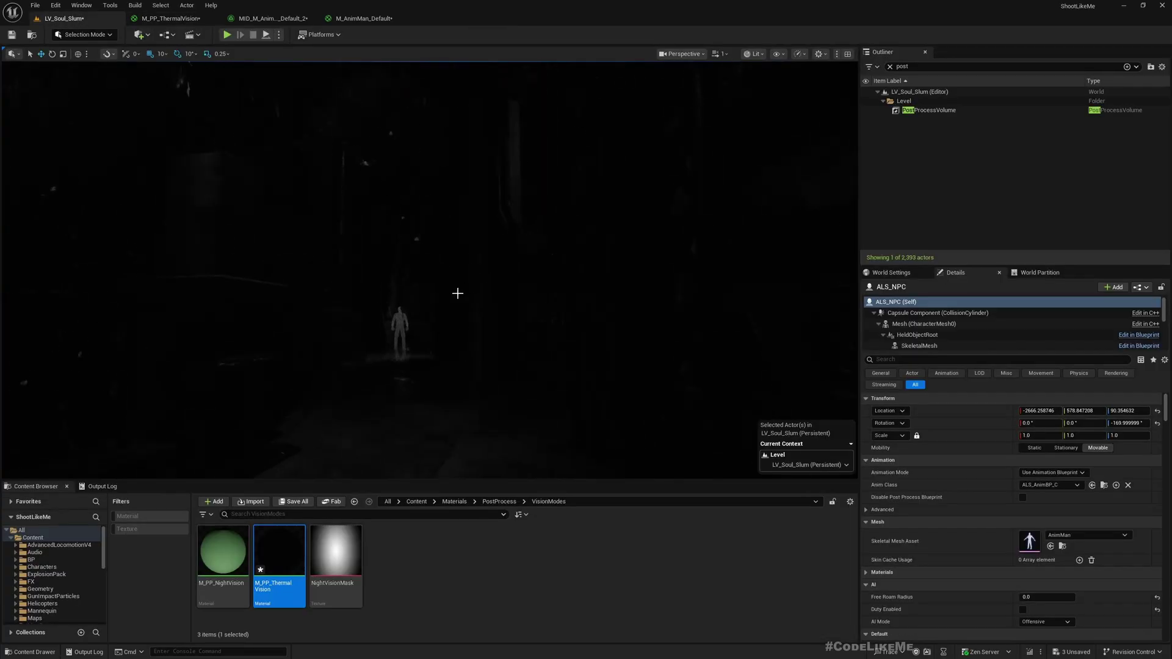
pyautogui.click(171, 18)
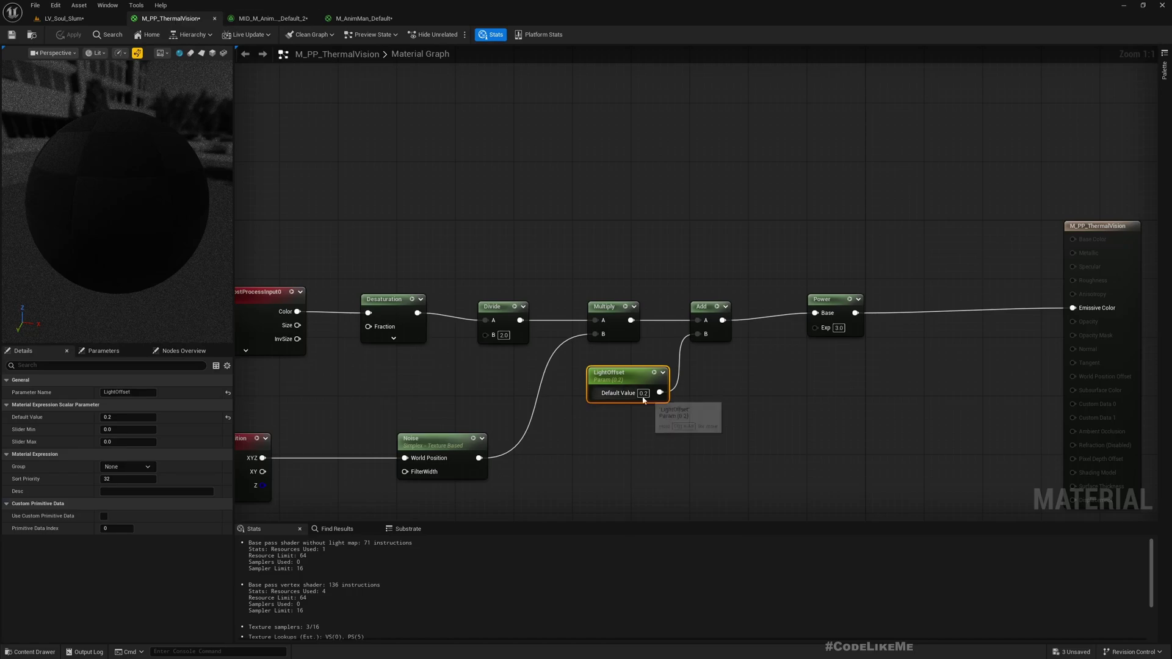
pyautogui.press('Return')
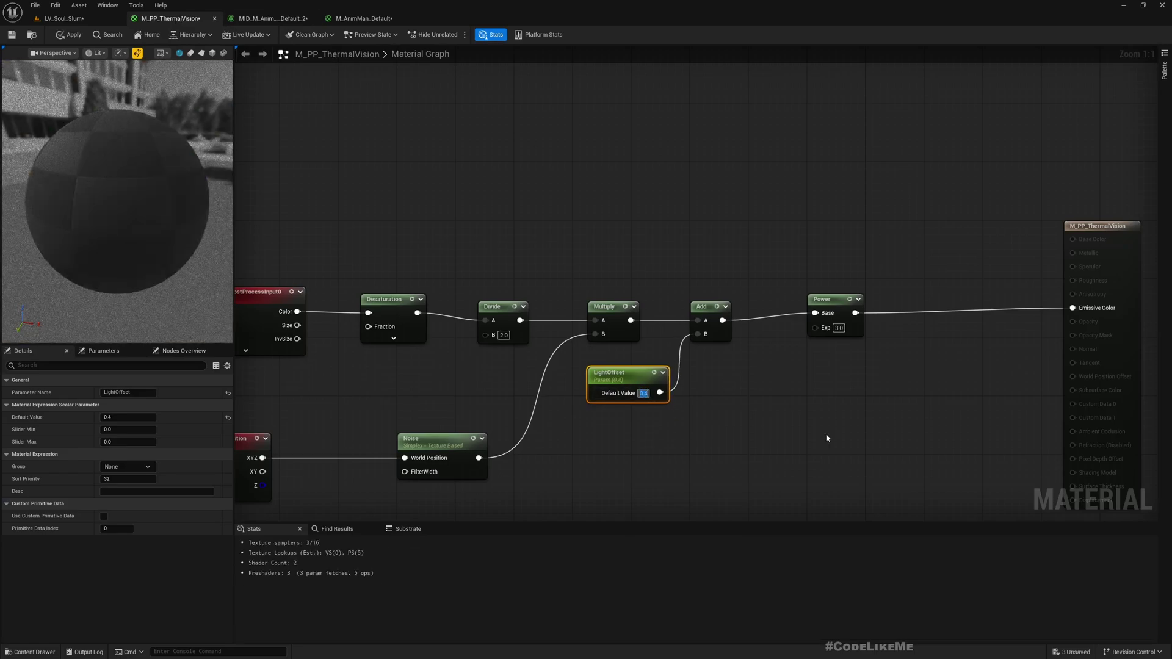
pyautogui.click(78, 18)
# Step: Set LightOffset's default value to 0.5, apply the material, and inspect the thermal brightness around the level
pyautogui.click(167, 18)
pyautogui.click(65, 19)
pyautogui.press('w')
pyautogui.moveTo(435, 276); pyautogui.dragTo(426, 284, button='right')
pyautogui.moveTo(435, 214); pyautogui.dragTo(385, 210)
pyautogui.moveTo(431, 269); pyautogui.dragTo(464, 266, button='right')
pyautogui.press('w')
pyautogui.moveTo(345, 207); pyautogui.dragTo(436, 276)
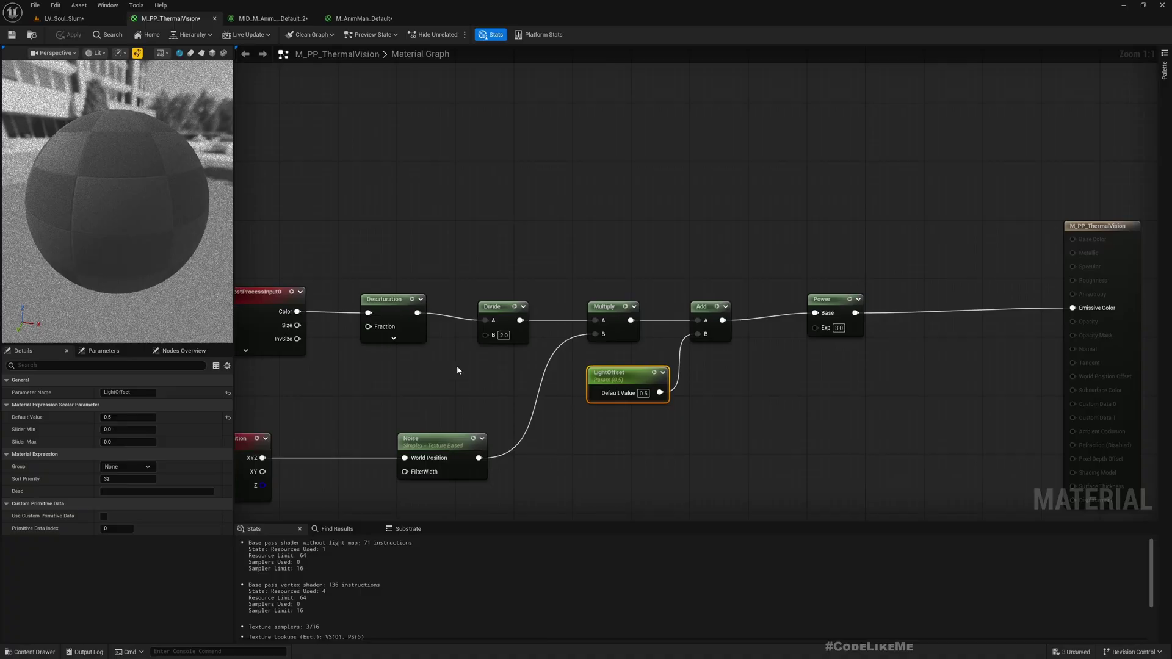
# Step: Promote the Divide node's B input to a parameter named ThermalCompression and place it below the Desaturation node
pyautogui.moveTo(457, 365); pyautogui.dragTo(580, 334, button='right')
pyautogui.rightClick(602, 335)
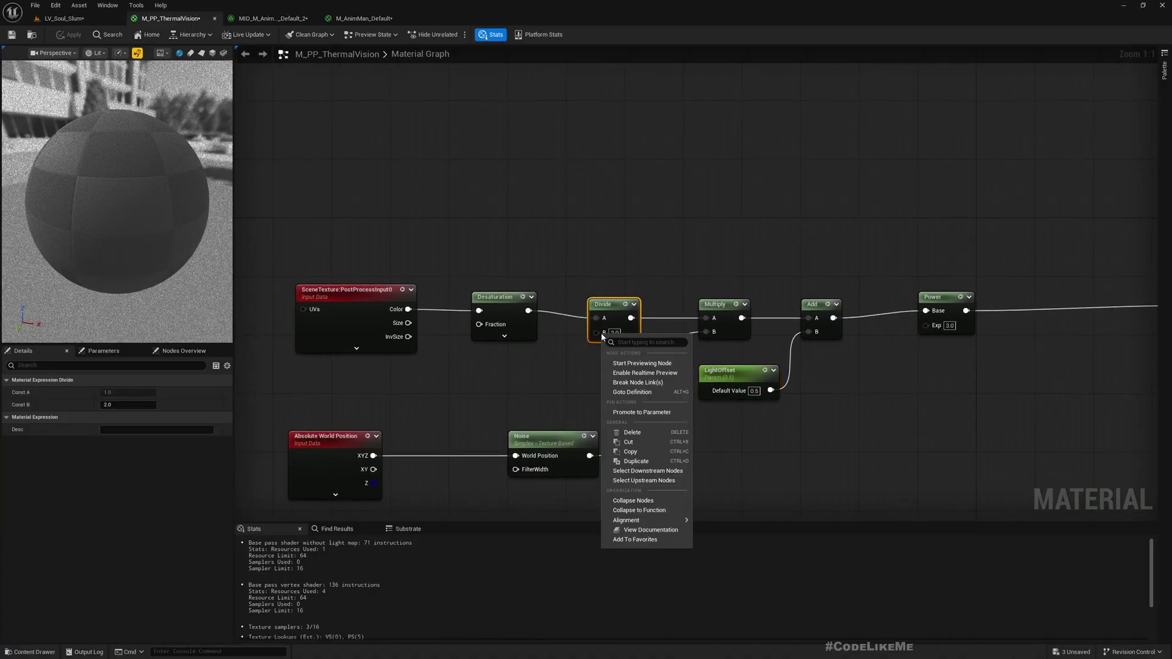
pyautogui.click(636, 412)
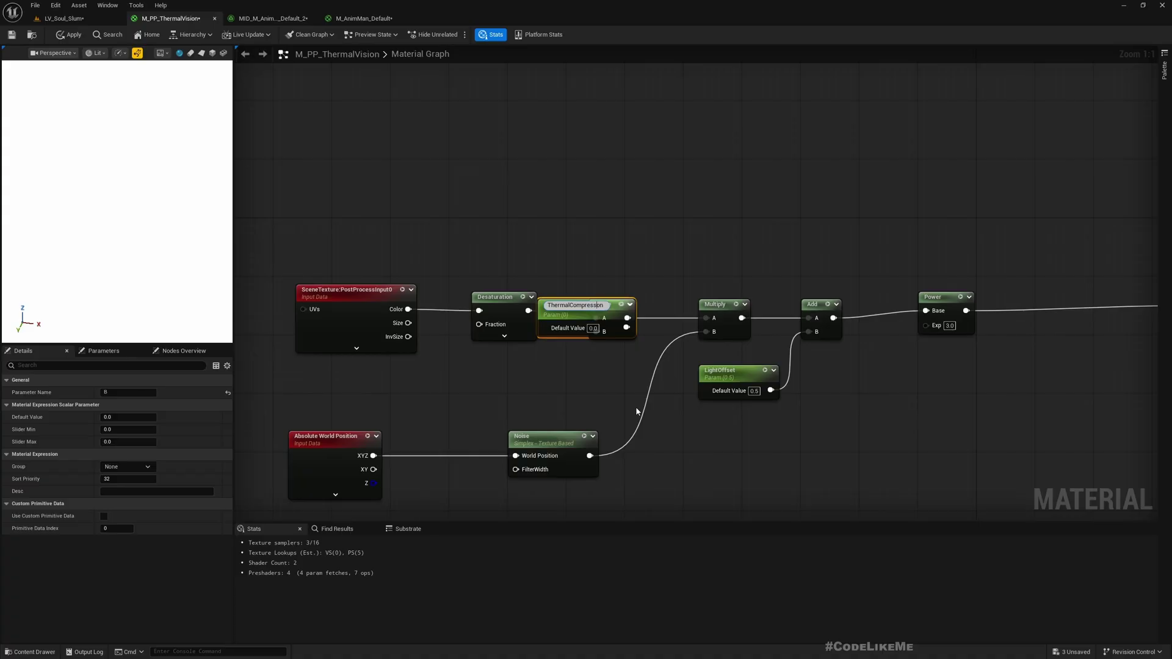
pyautogui.click(552, 352)
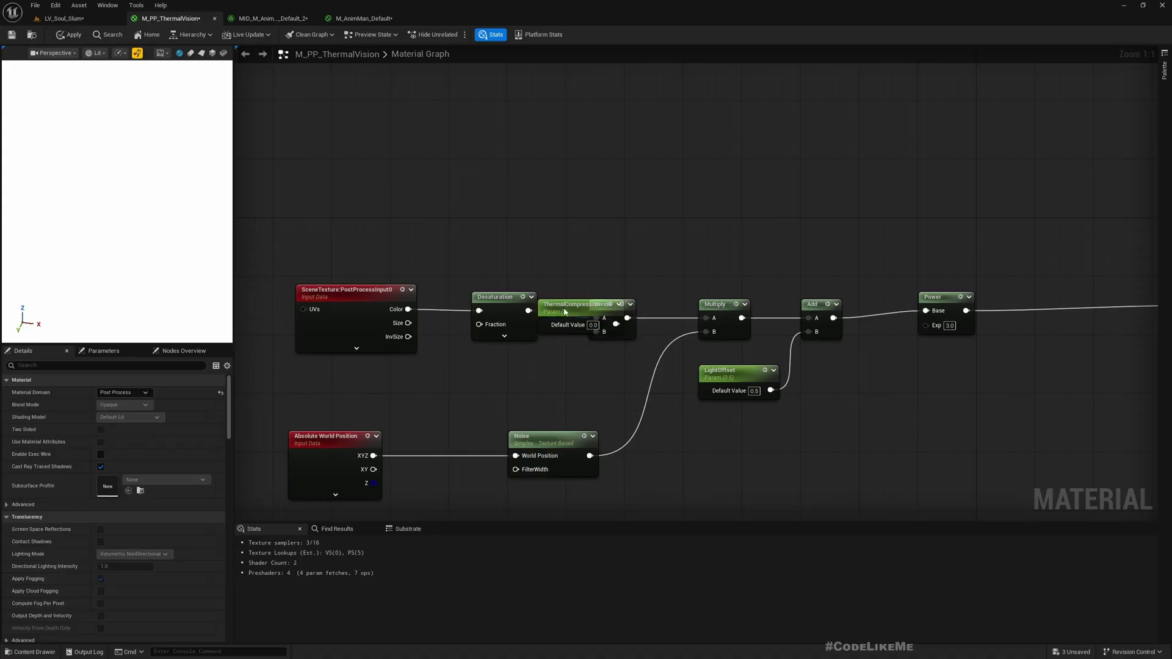
pyautogui.moveTo(564, 311); pyautogui.dragTo(498, 370)
# Step: Set ThermalCompression's default value to 4, apply the material, and check the effect in the level
pyautogui.click(527, 384)
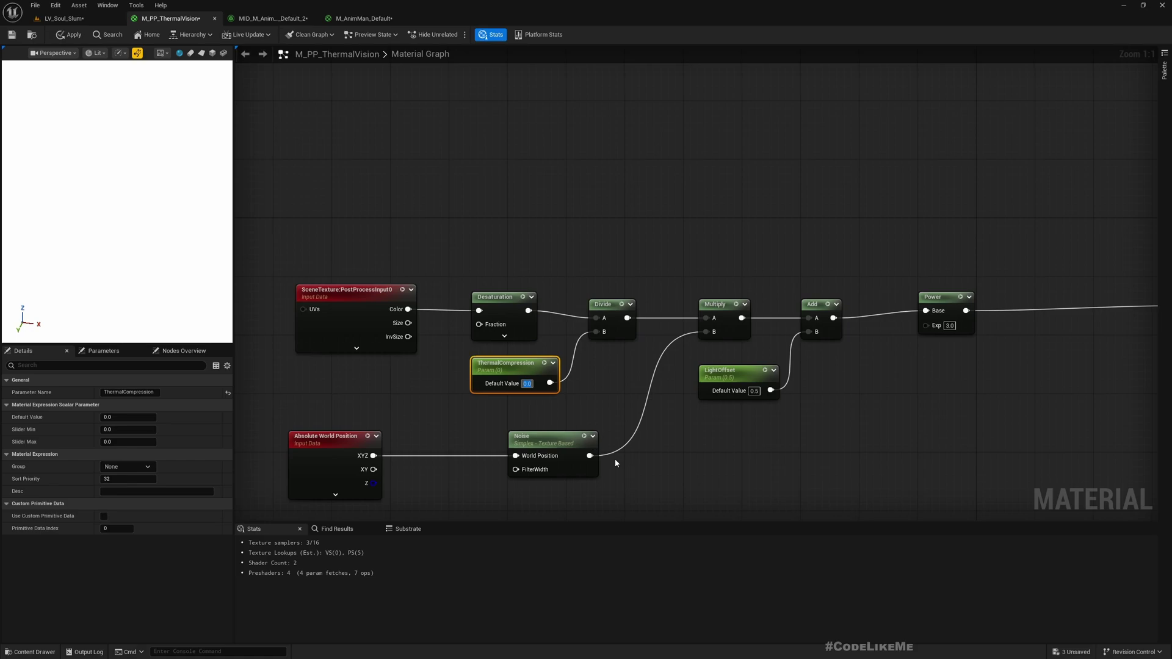
pyautogui.write('4')
pyautogui.press('Return')
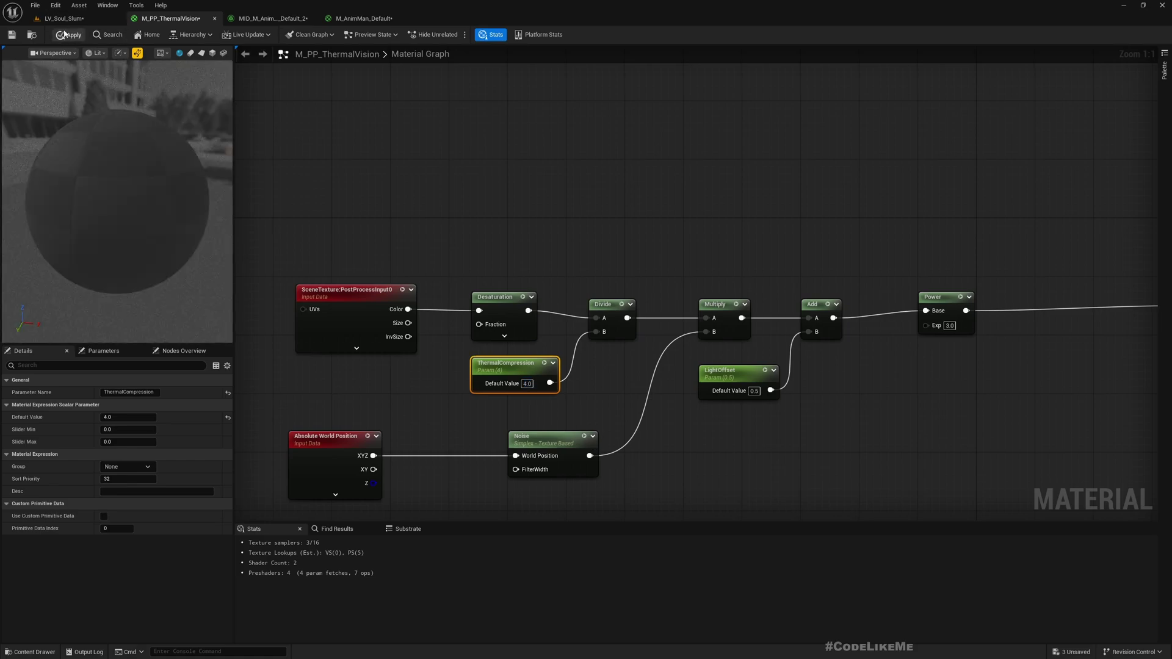
pyautogui.click(64, 34)
pyautogui.click(69, 20)
pyautogui.moveTo(324, 152)
pyautogui.mouseDown(button='right')
pyautogui.moveTo(343, 144)
pyautogui.moveTo(343, 160)
pyautogui.moveTo(331, 154)
pyautogui.mouseUp(button='right')
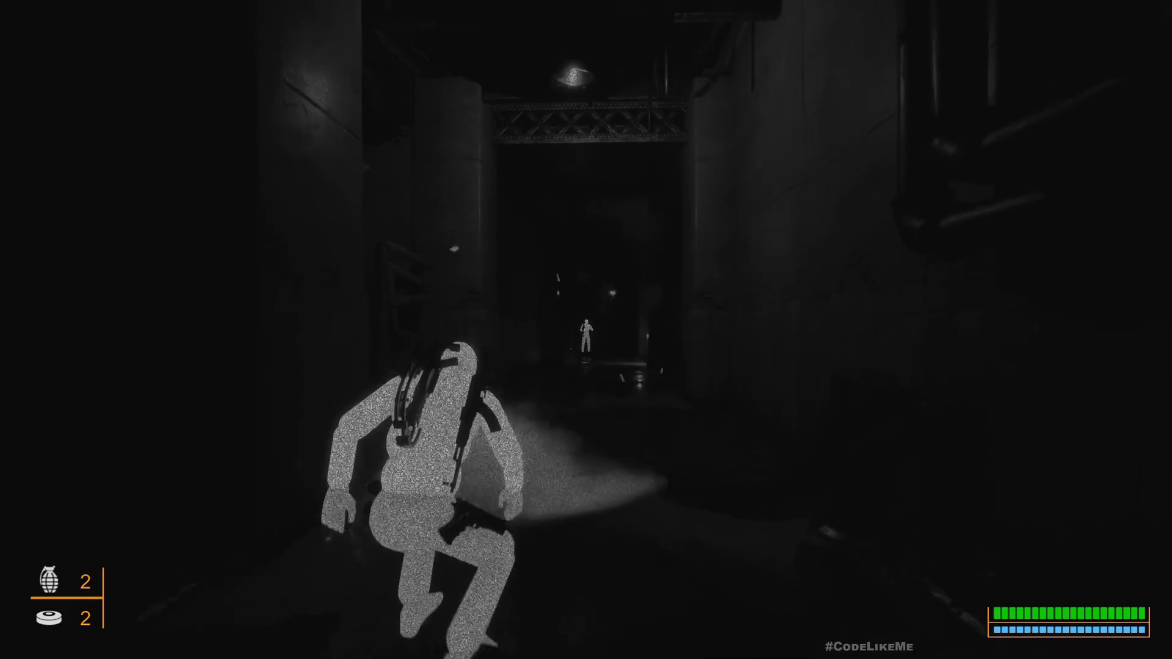
# Step: Equip the rifle and back the character down the corridor to examine the thermal vision effect on the player, distant NPC and surroundings
pyautogui.press('s')
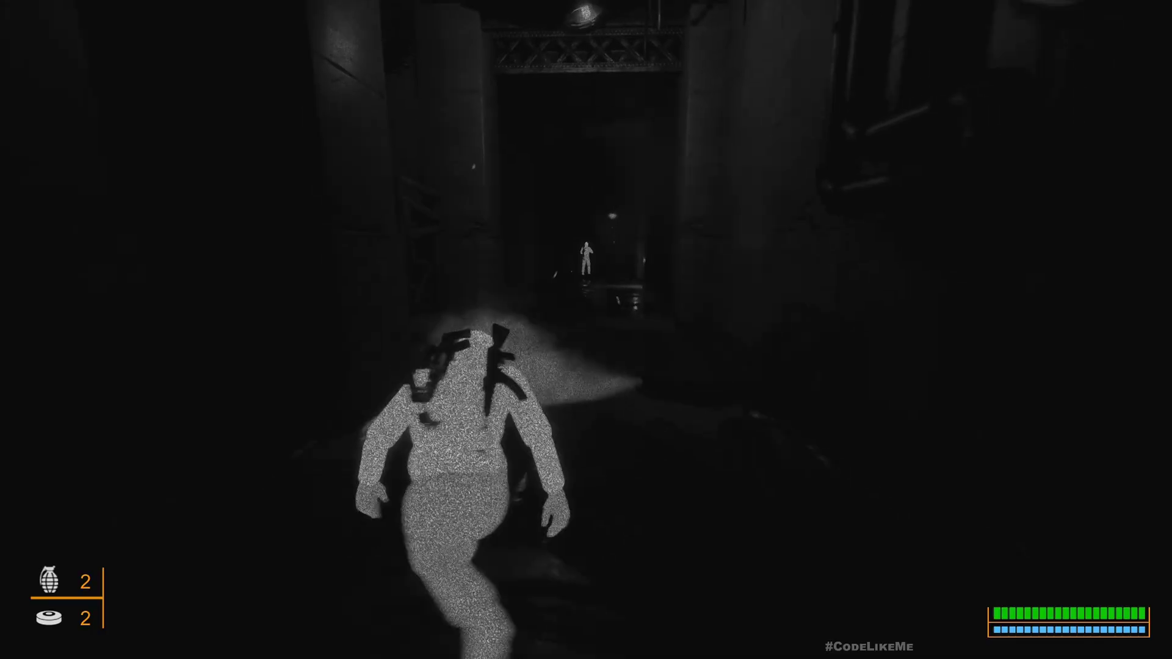
pyautogui.press('1')
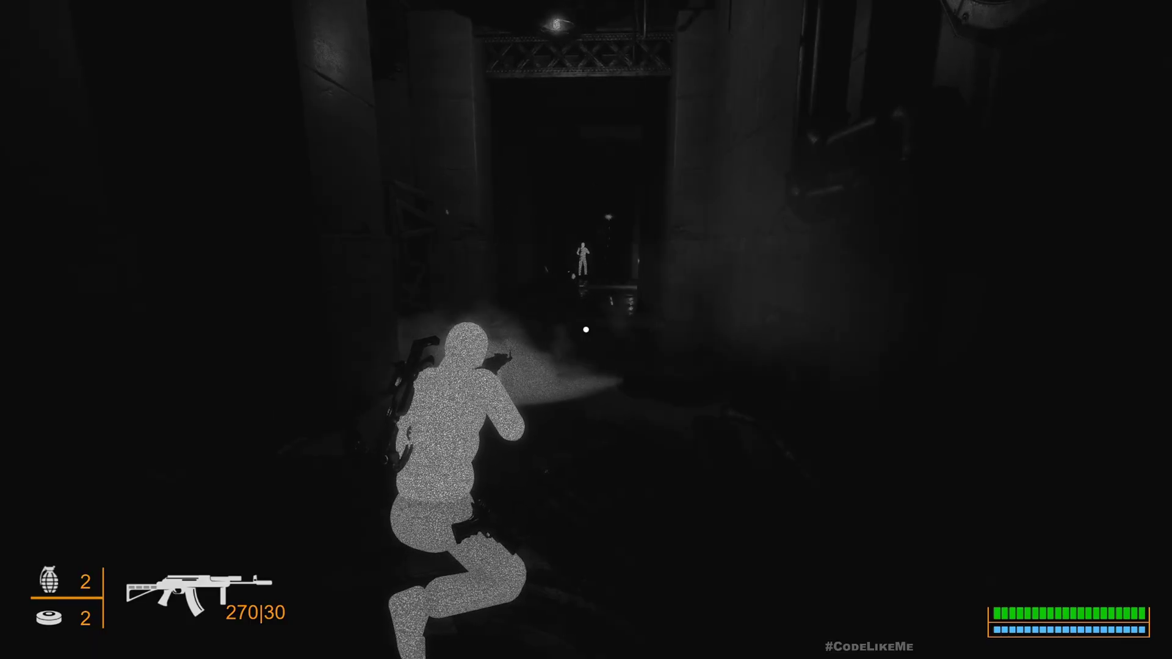
pyautogui.press('s')
pyautogui.press('s')
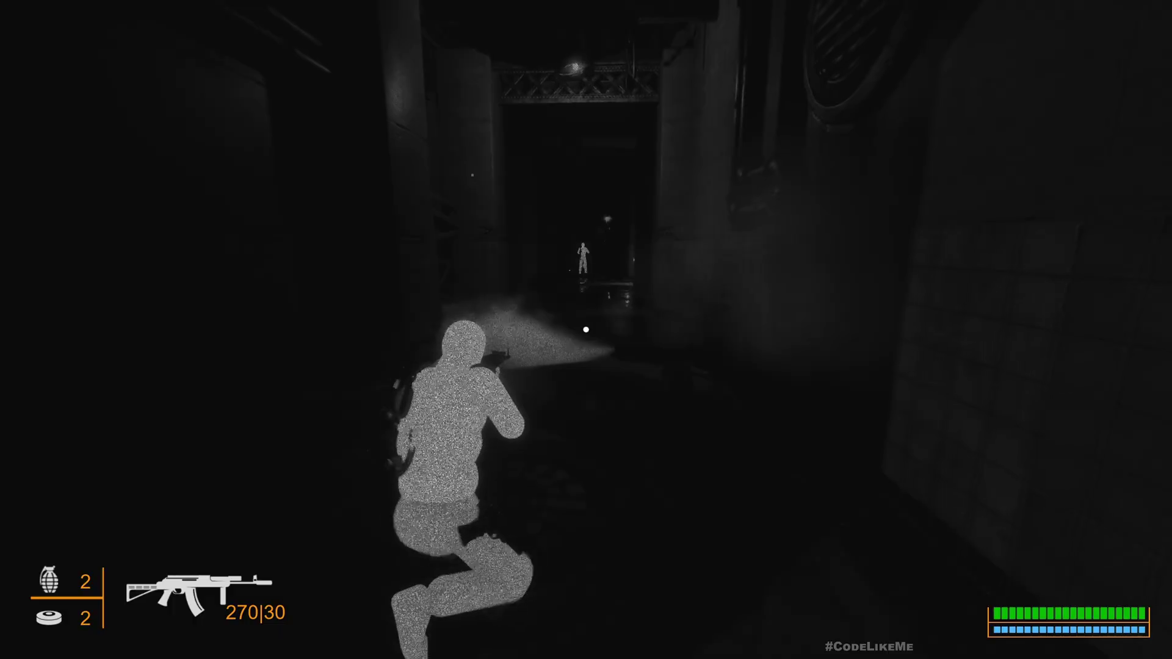
pyautogui.press('s')
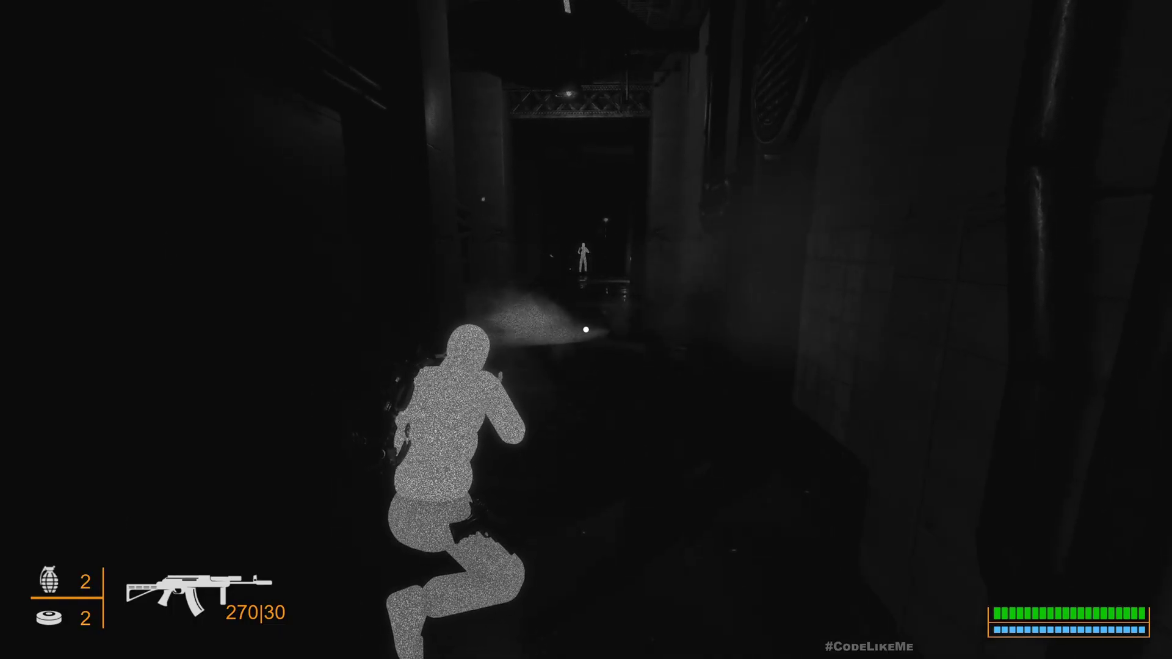
pyautogui.press('s')
pyautogui.press('a')
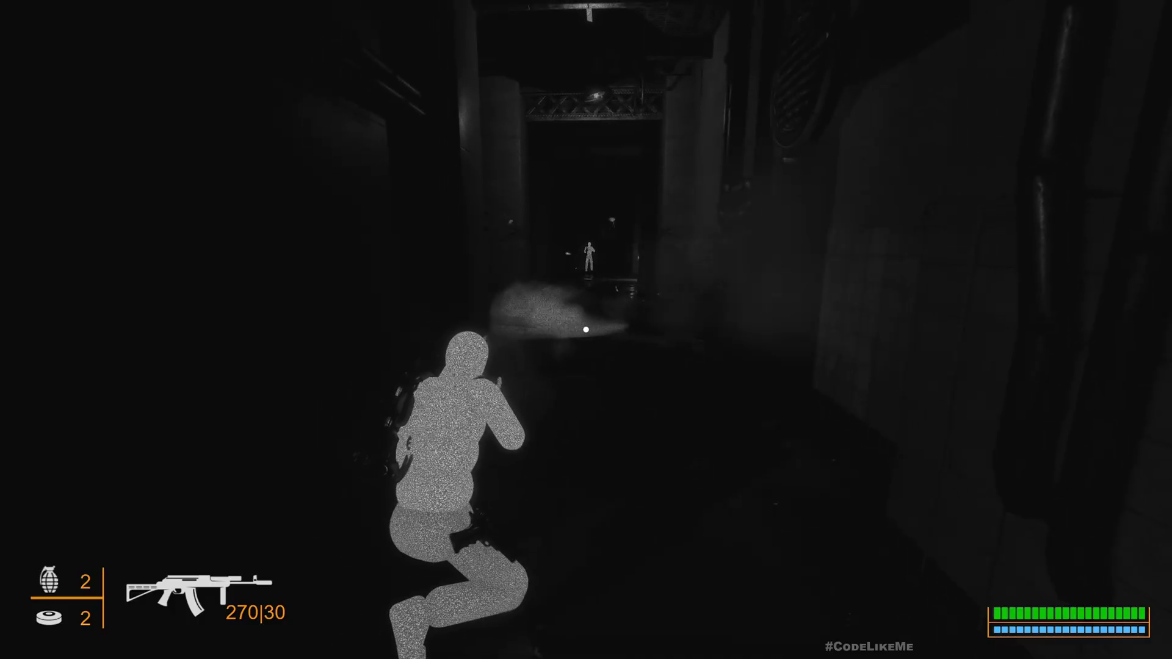
pyautogui.press('s')
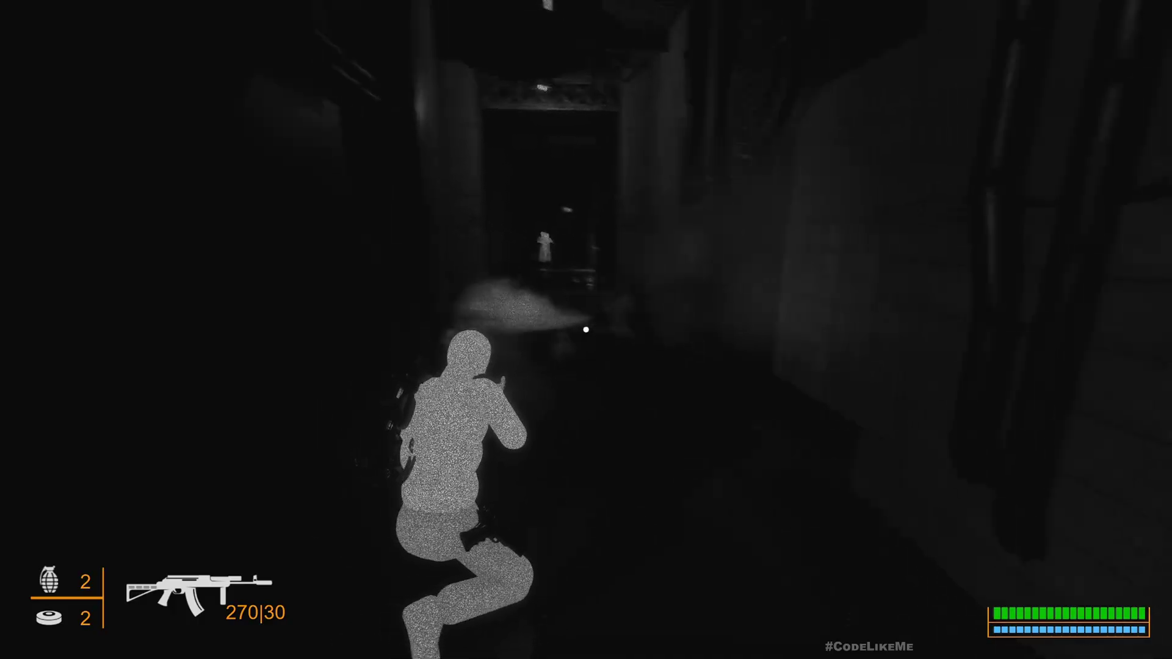
pyautogui.press('s')
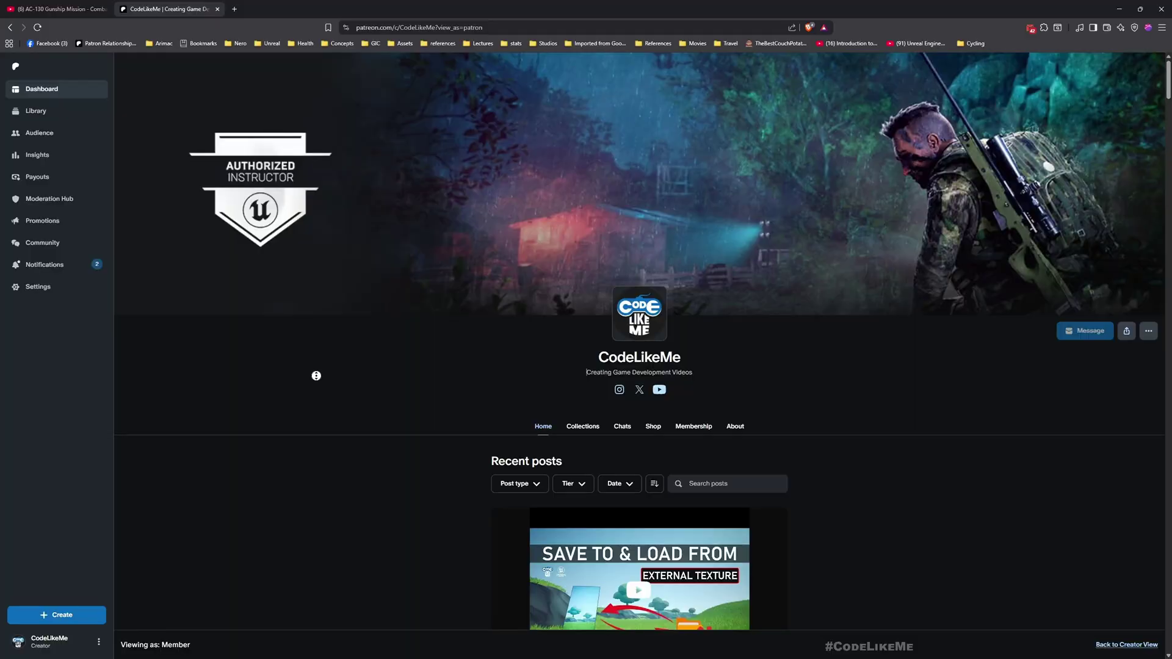
# Step: Switch to the CodeLikeMe Patreon page in the browser and look through its recent tutorial posts down to the end of the loaded list
pyautogui.scroll(-2, 316, 380)
pyautogui.scroll(-5, 640, 342)
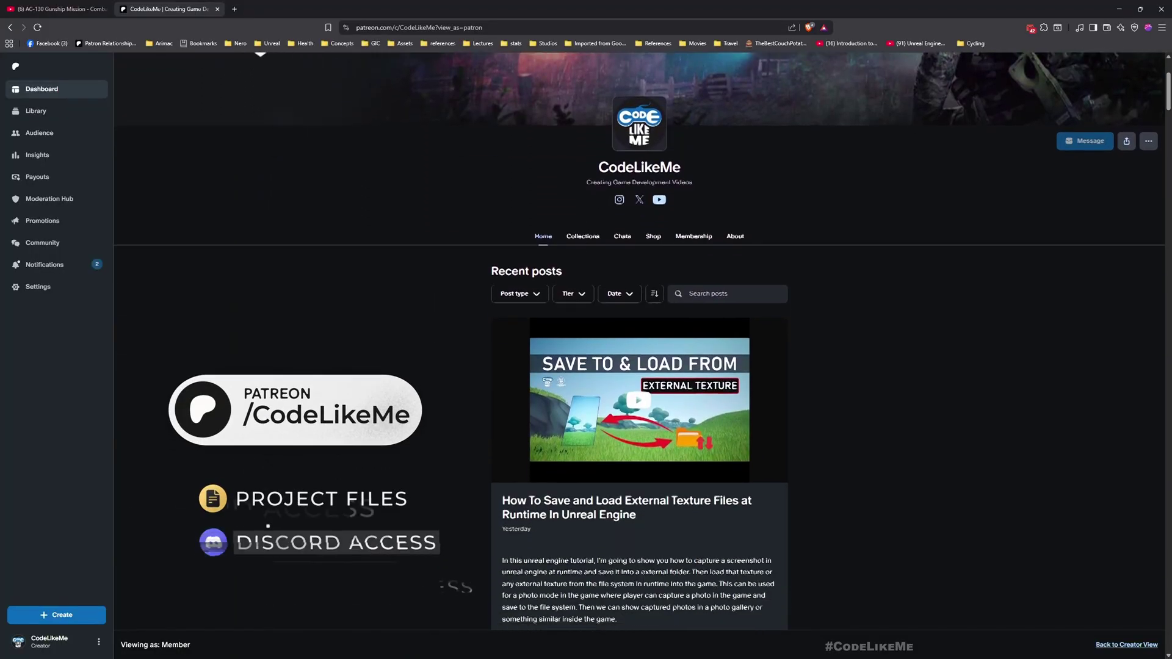
pyautogui.scroll(-3, 639, 342)
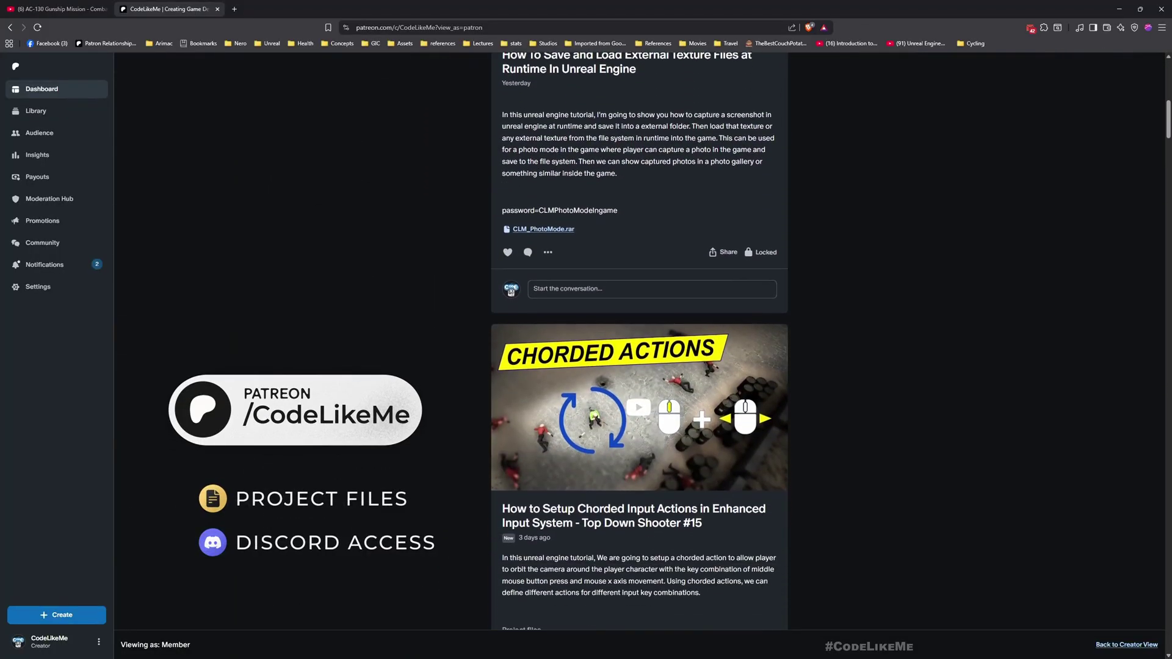
pyautogui.scroll(-3, 640, 342)
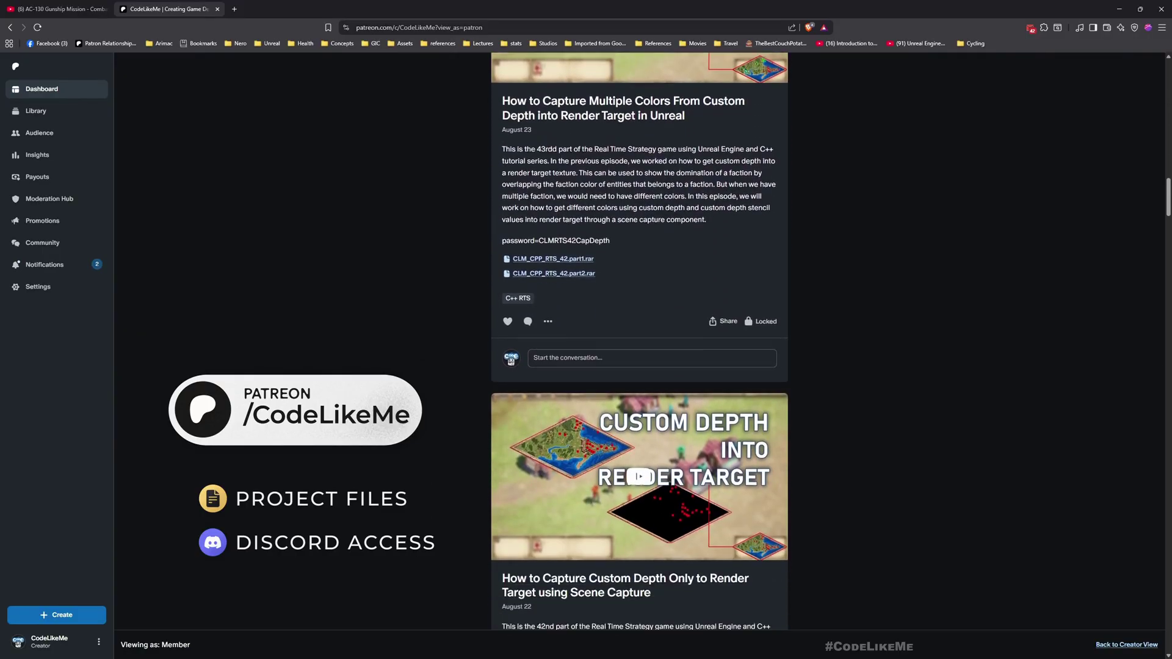
pyautogui.scroll(-12, 316, 417)
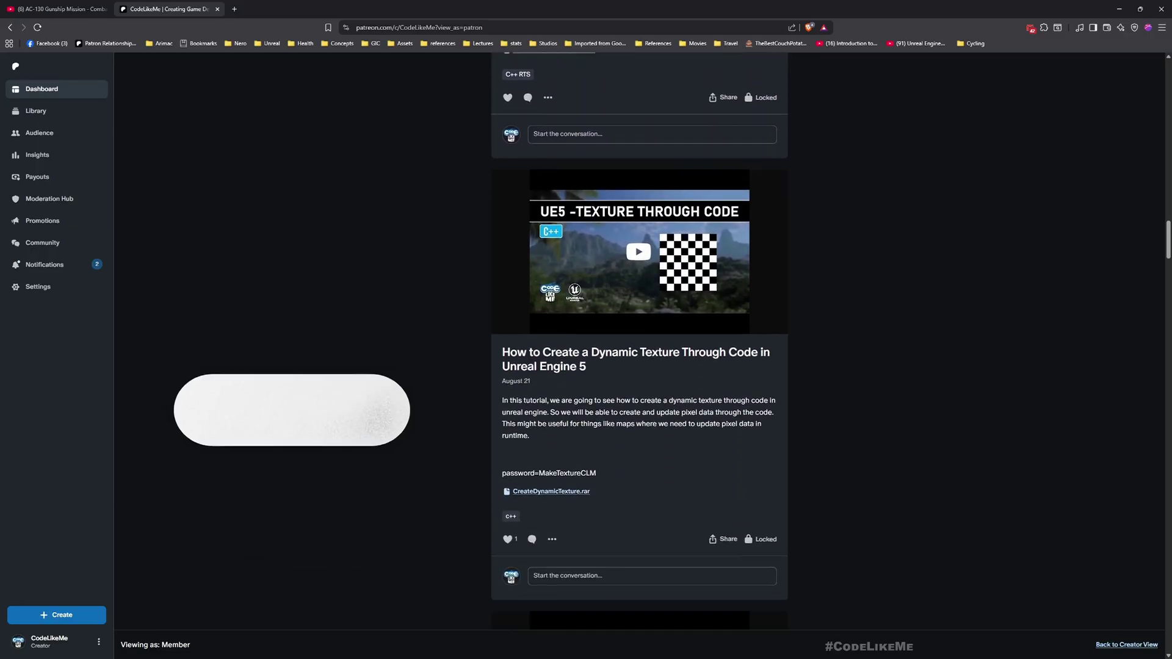
pyautogui.scroll(-10, 316, 417)
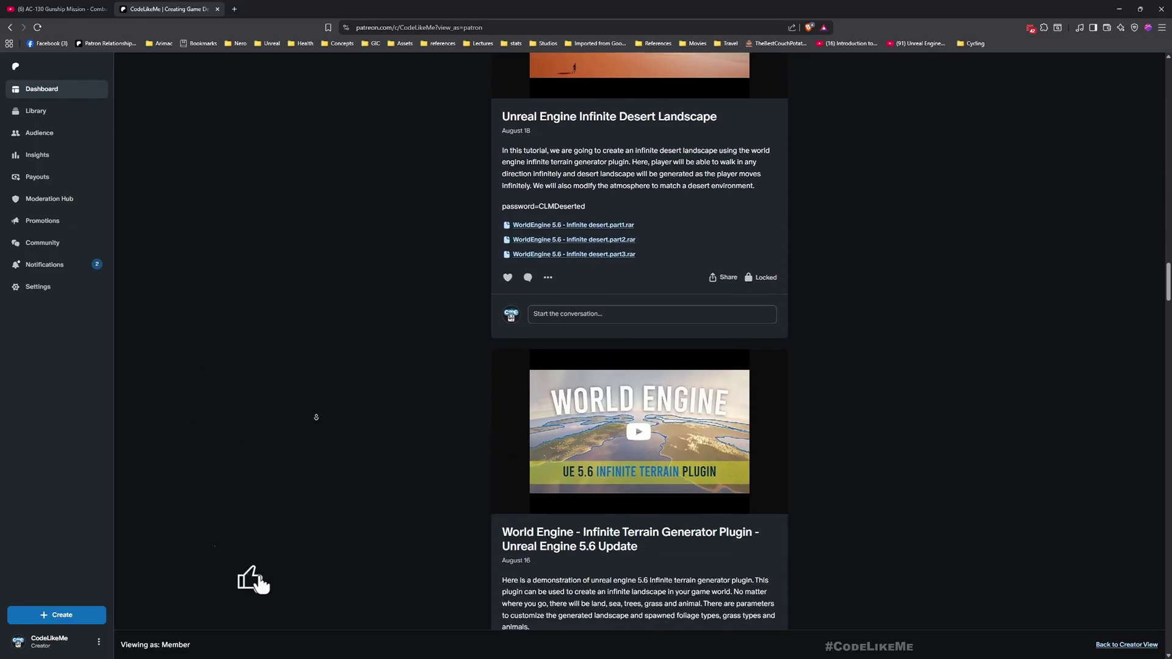
pyautogui.scroll(-12, 317, 417)
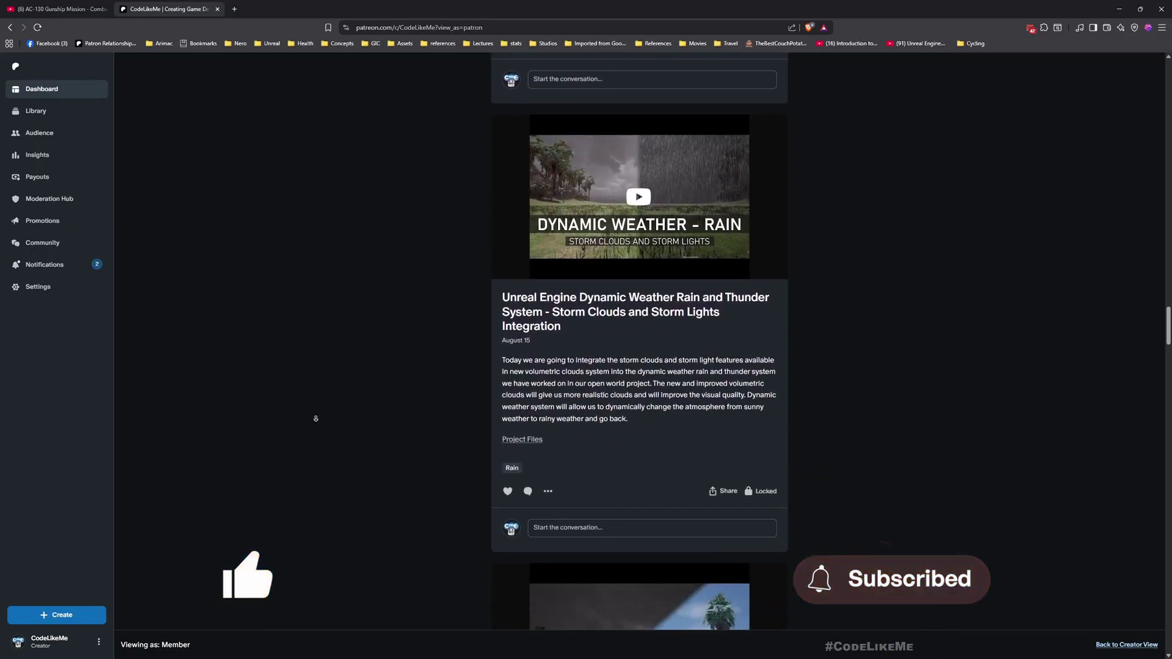
pyautogui.scroll(-12, 315, 419)
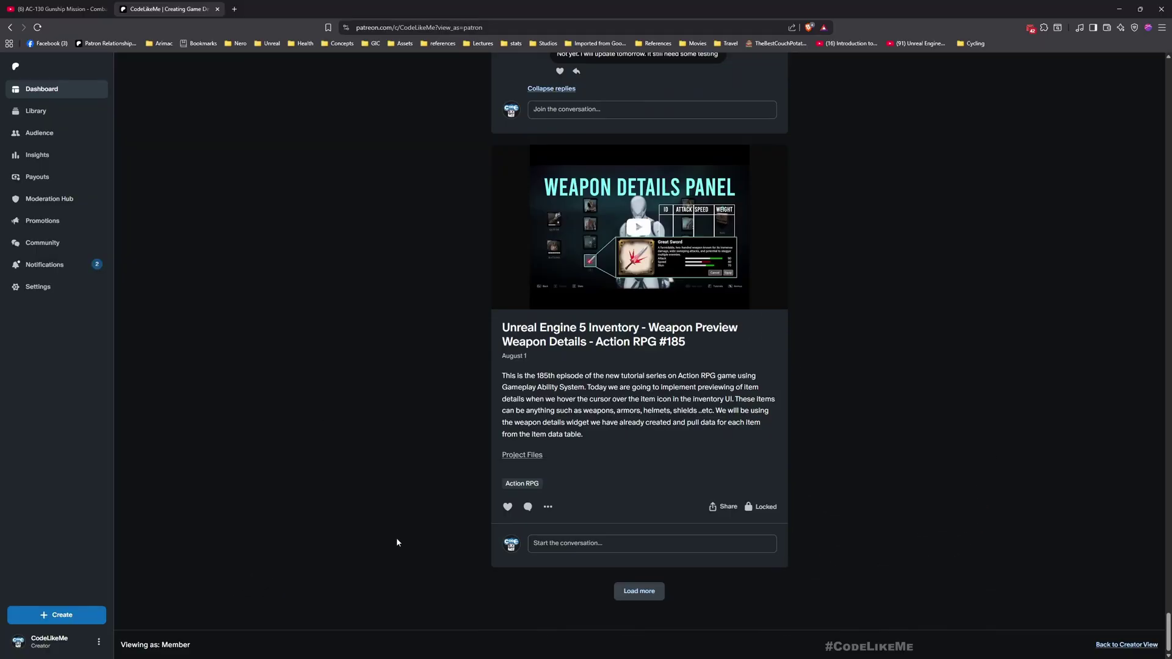